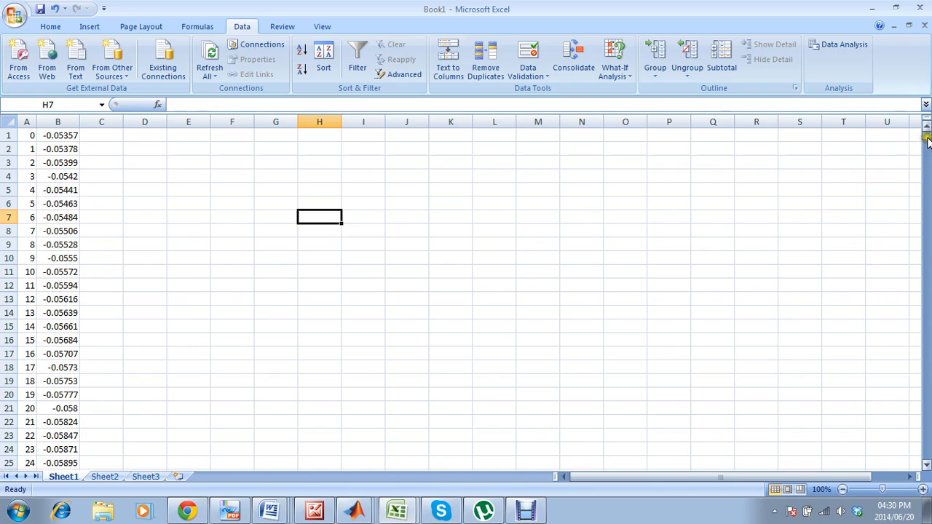
mouse_move(927, 136)
mouse_down()
mouse_move(928, 145)
mouse_move(927, 131)
mouse_up()
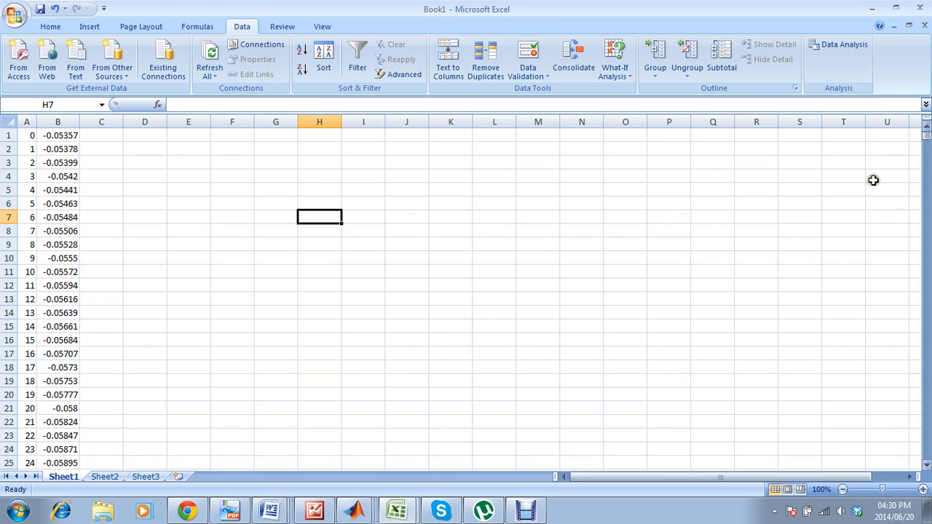
drag(65, 150, 63, 313)
click(48, 135)
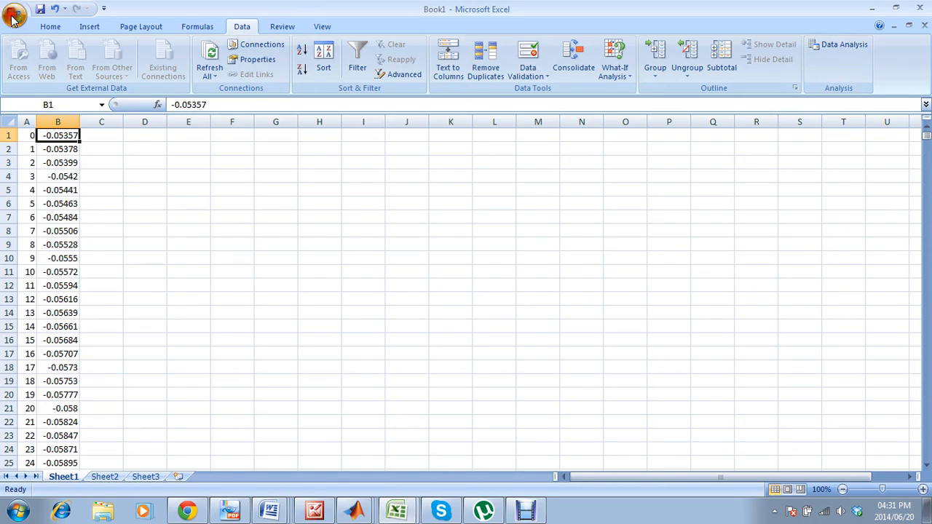
Check in the add-ins options whether the Analysis ToolPak is active, leaving the settings as they are.
click(203, 312)
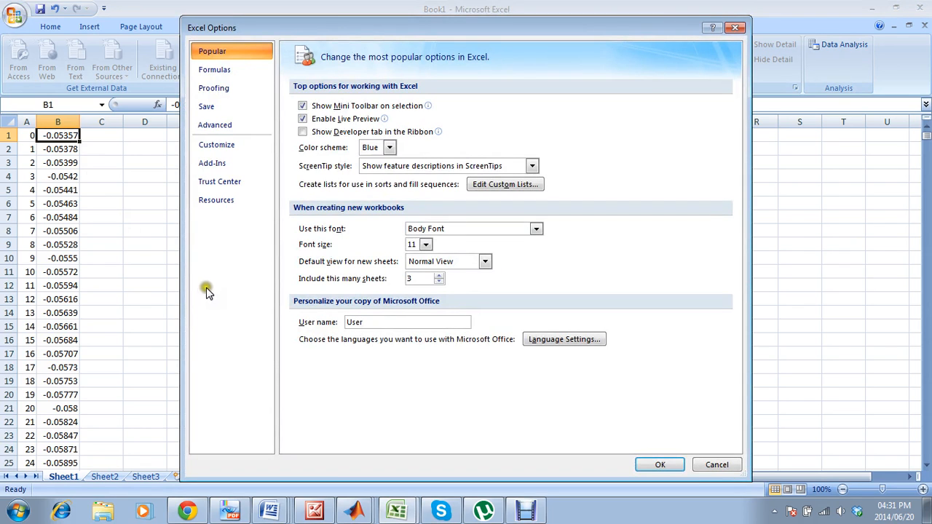
click(227, 166)
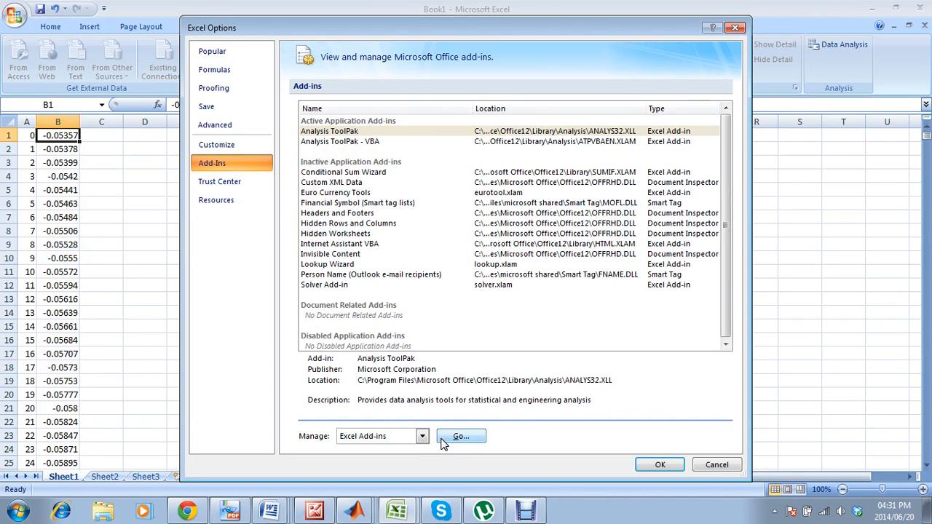
click(702, 464)
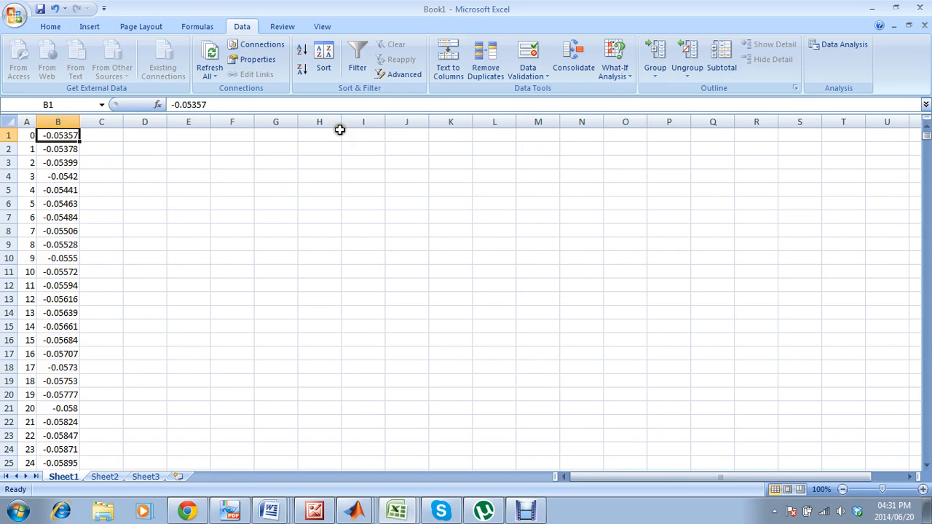
Label cells H1 to H4 as N, L, fx and H, and enter 30 for H in I4.
click(335, 133)
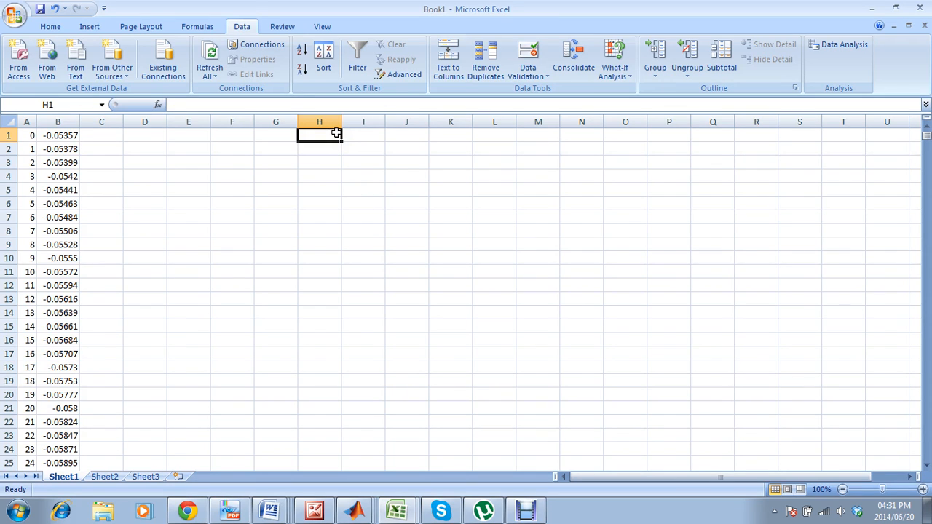
text(N)
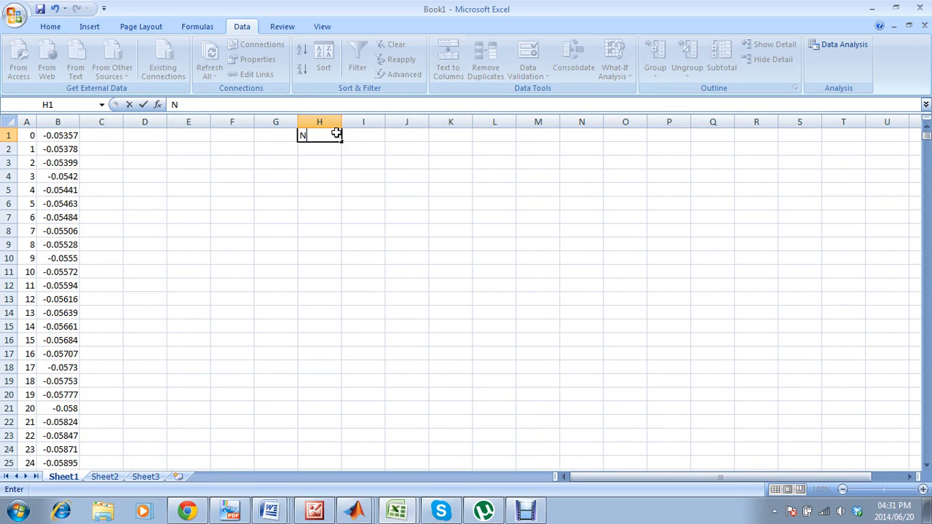
key(Return)
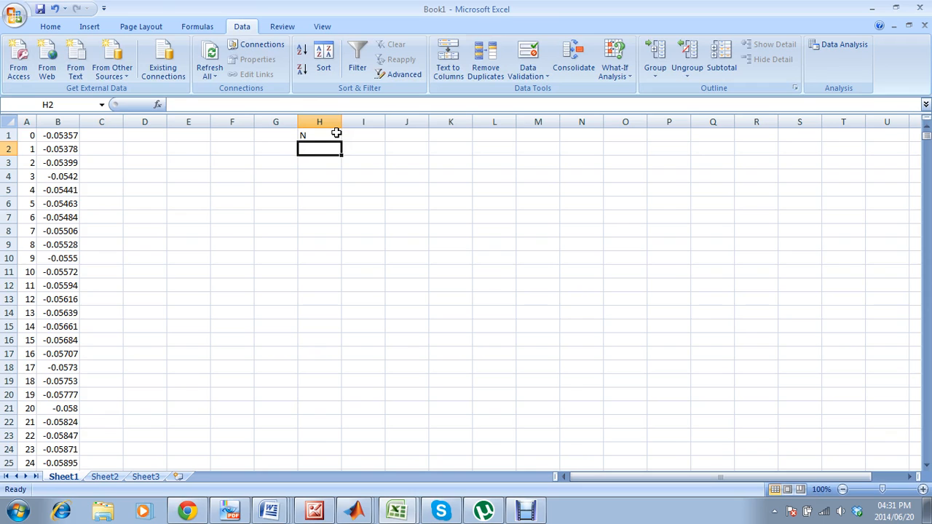
text(L)
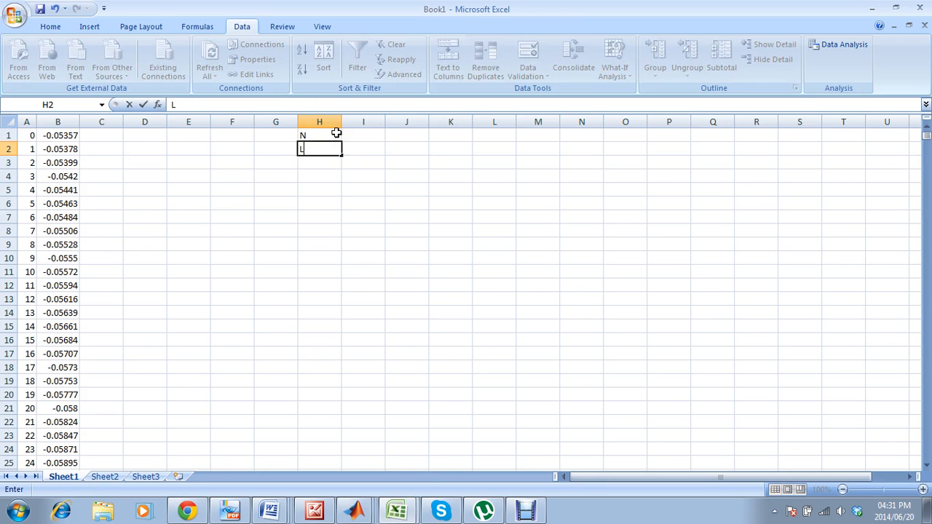
key(Return)
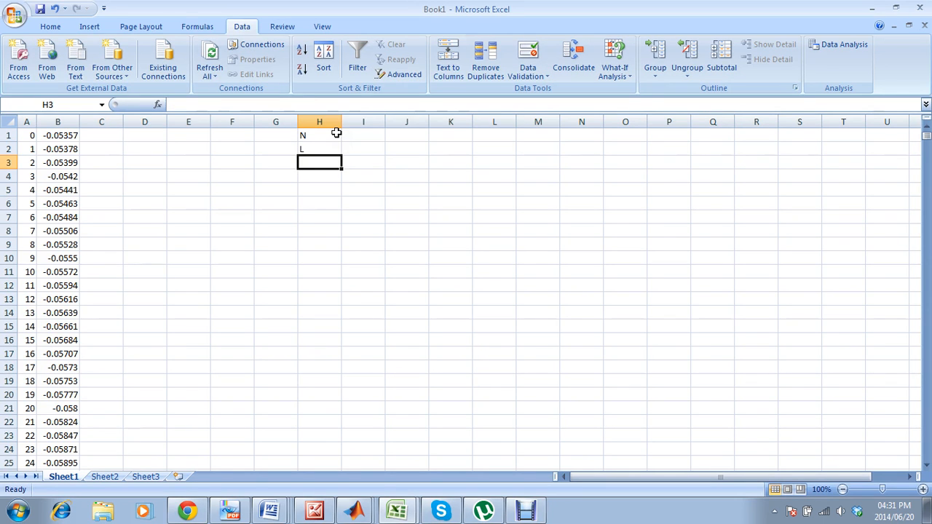
text(fx)
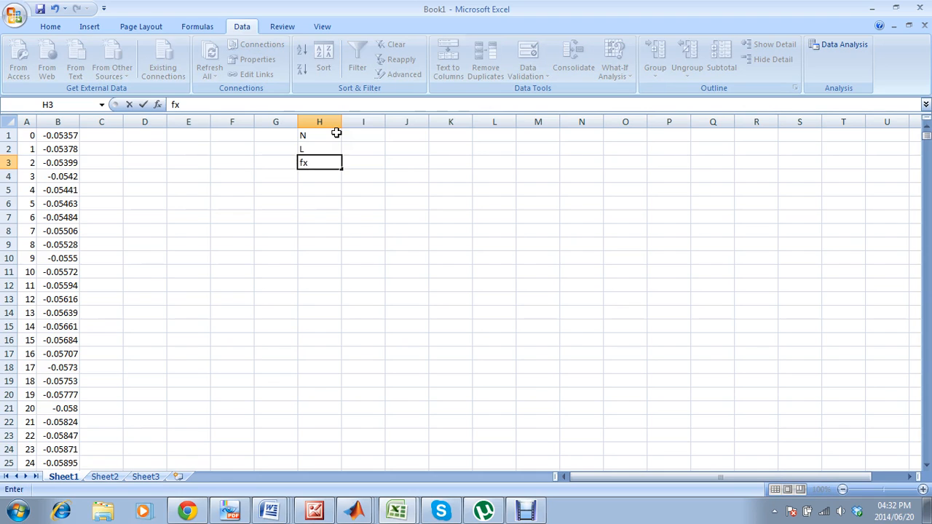
key(Return)
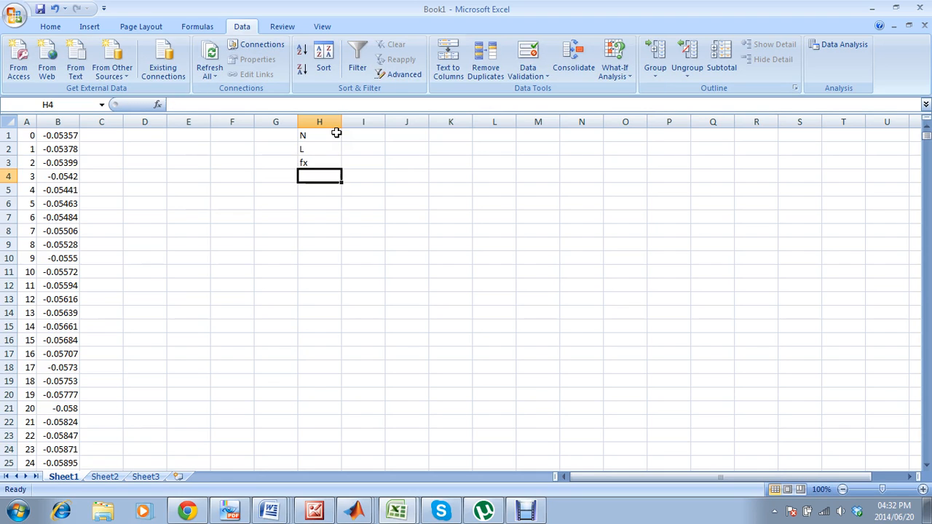
text(He)
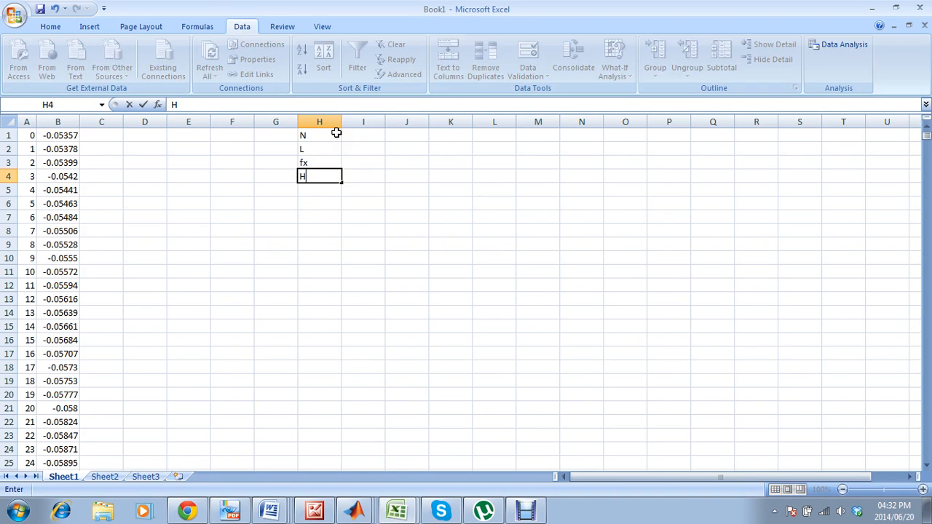
key(Tab)
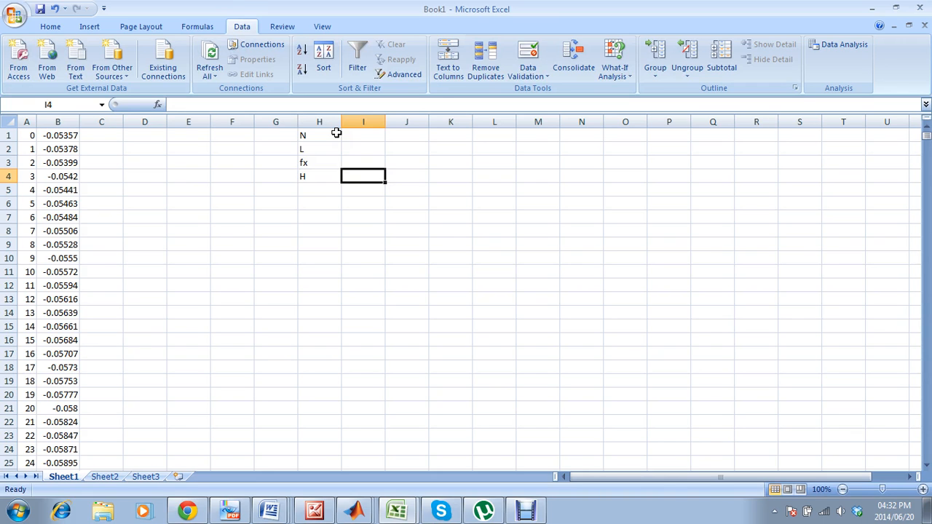
text(30)
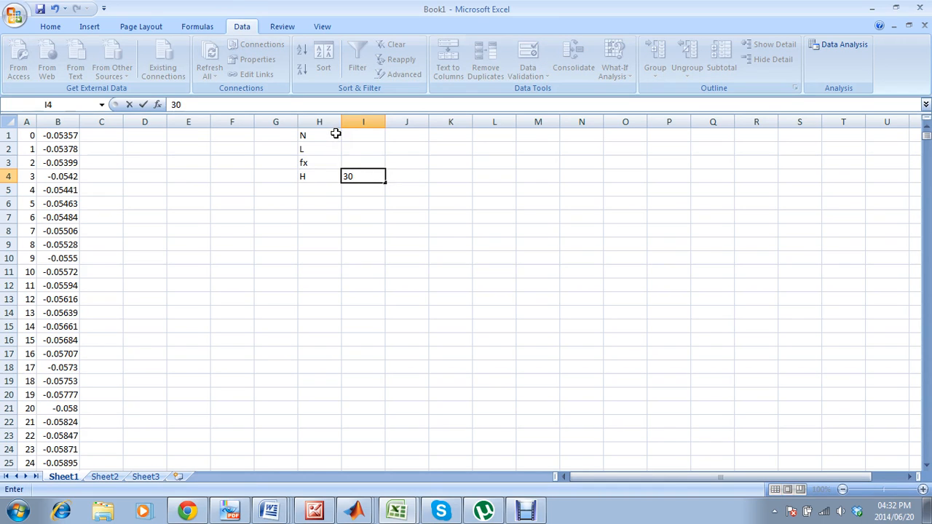
click(333, 188)
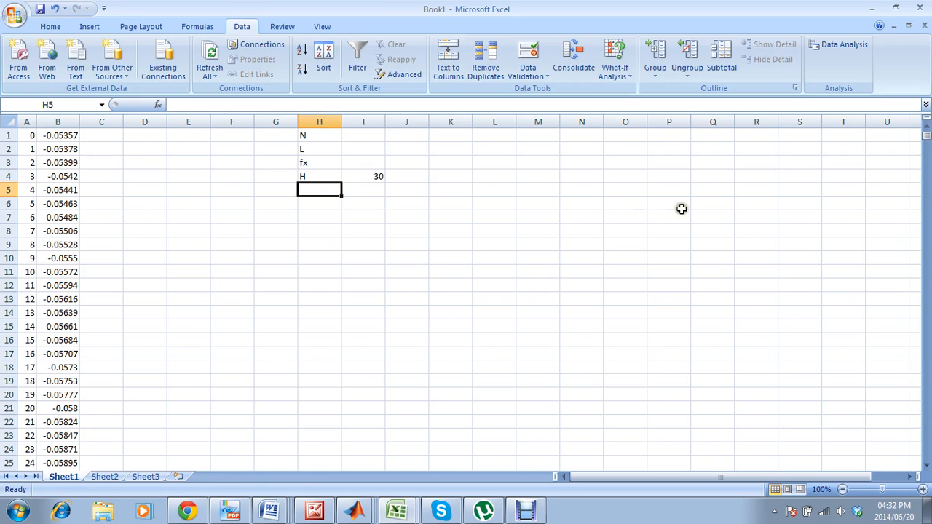
Extend the number series at the end of column A down to 1024 in row 1025, and autofit the column width.
drag(927, 138, 926, 461)
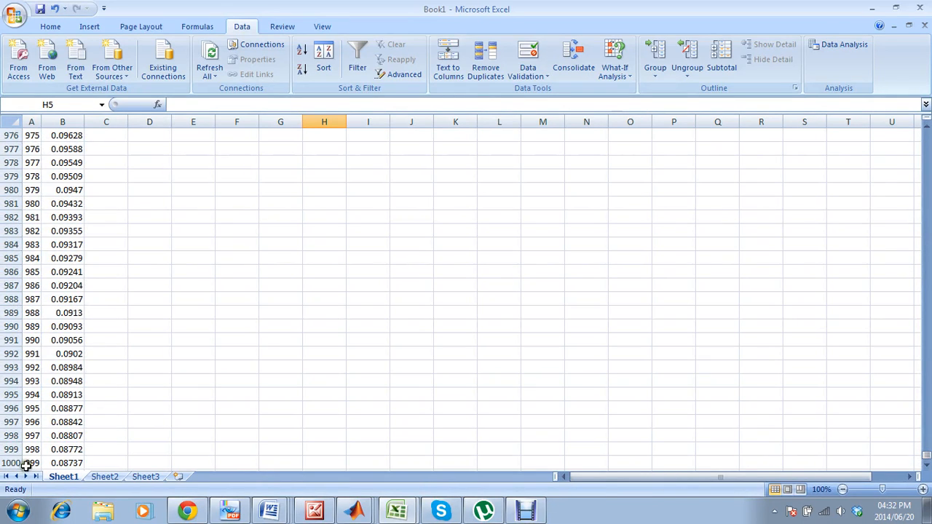
click(90, 463)
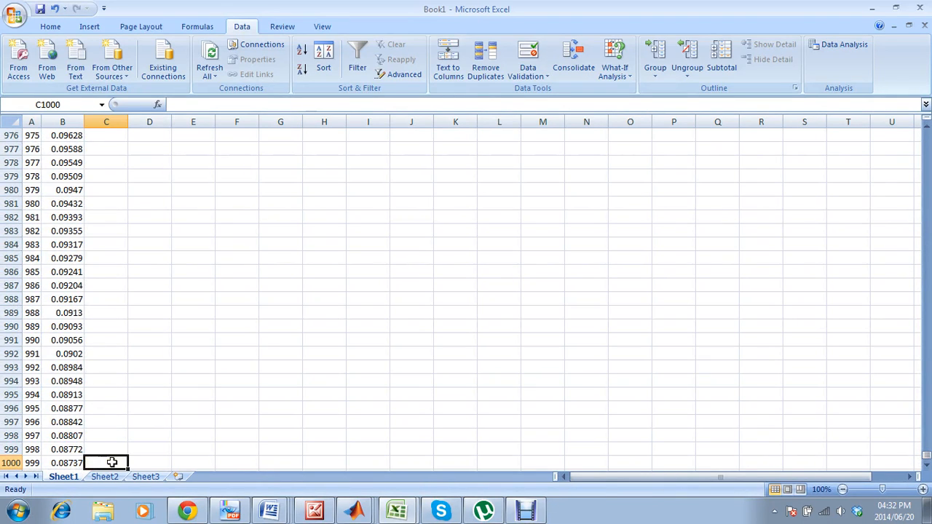
key(Down)
key(Down)
key(Down)
key(Down)
key(Down)
key(Down)
key(Down)
key(Down)
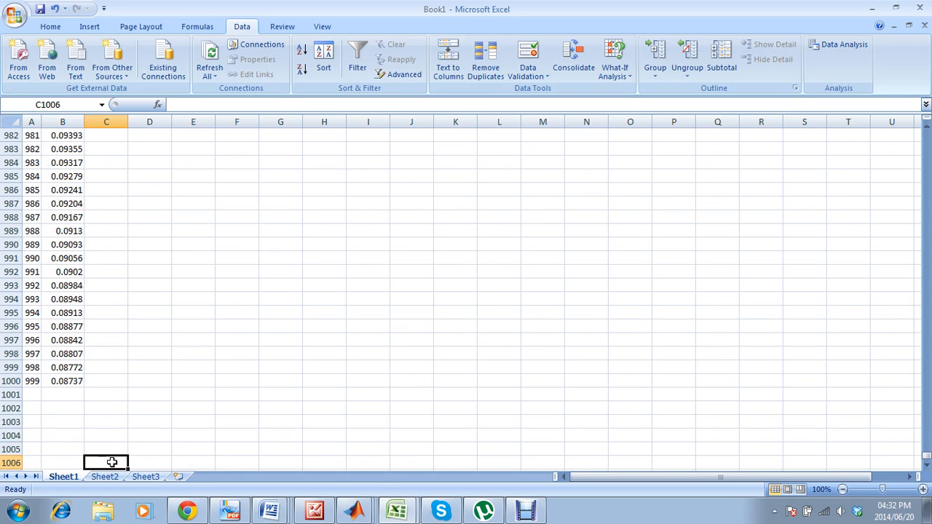
key(Down)
key(Down)
key(Down)
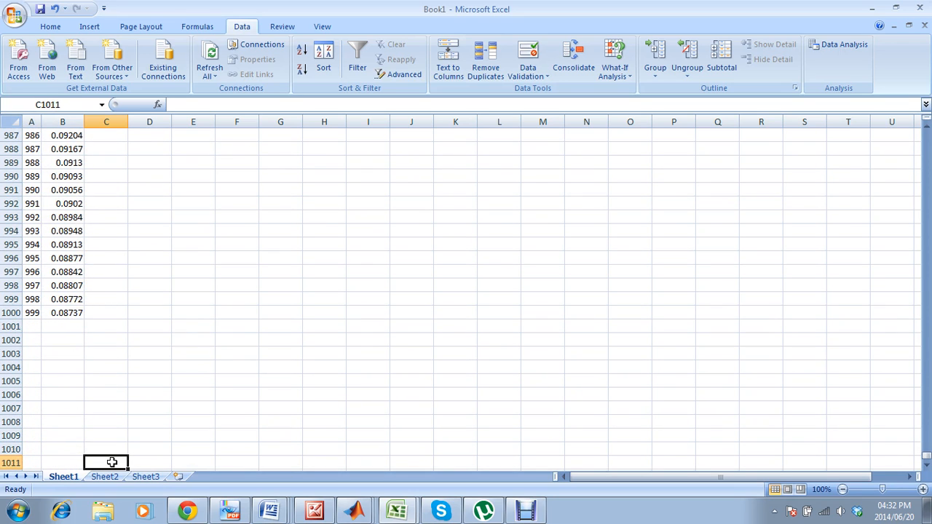
click(32, 299)
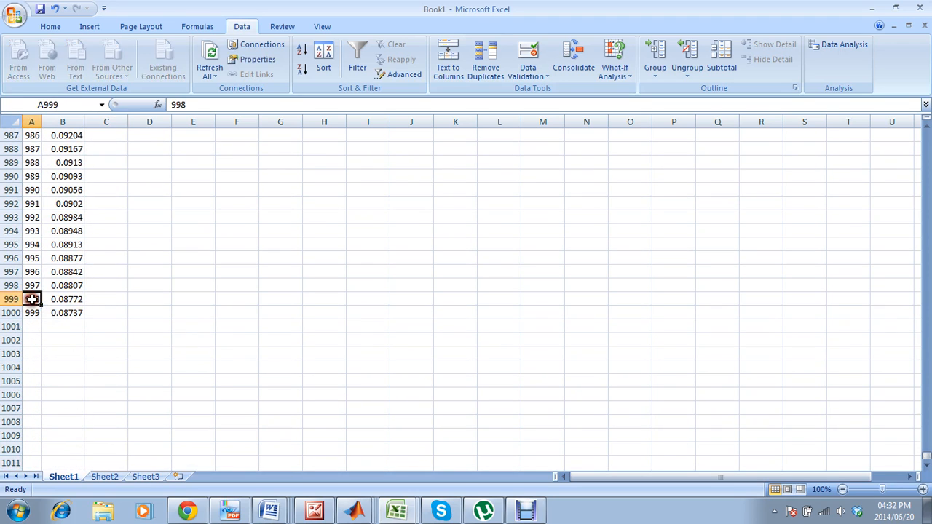
drag(32, 287, 40, 441)
double_click(40, 119)
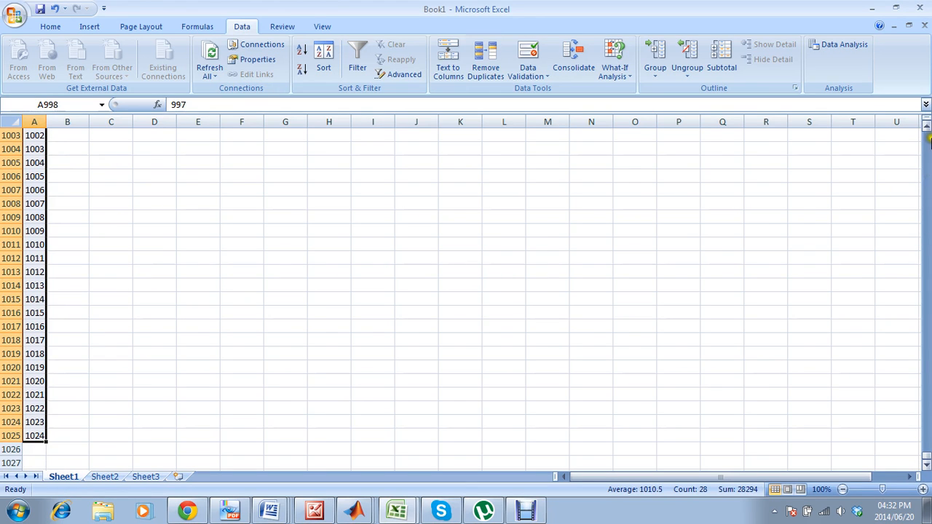
Enter the formula =B$1000+0.001 in B1001, beneath the last data value in column B.
click(927, 126)
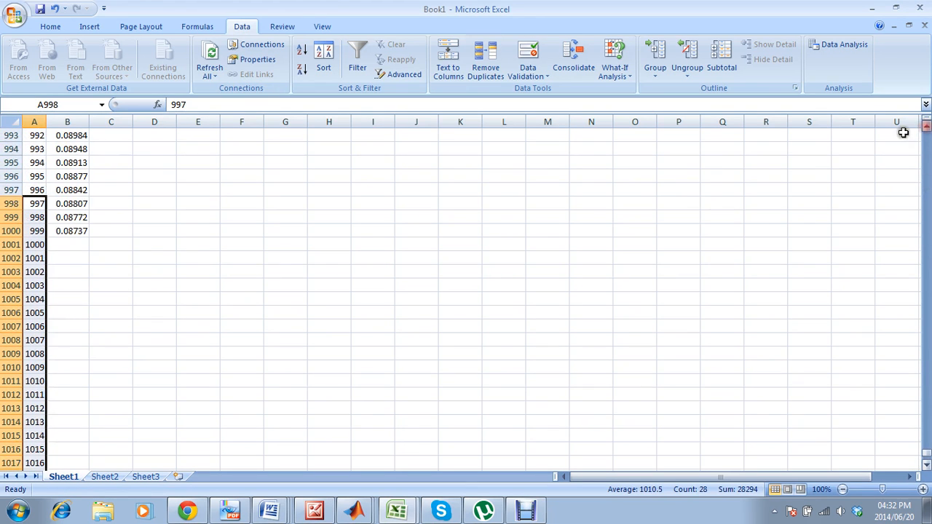
click(65, 243)
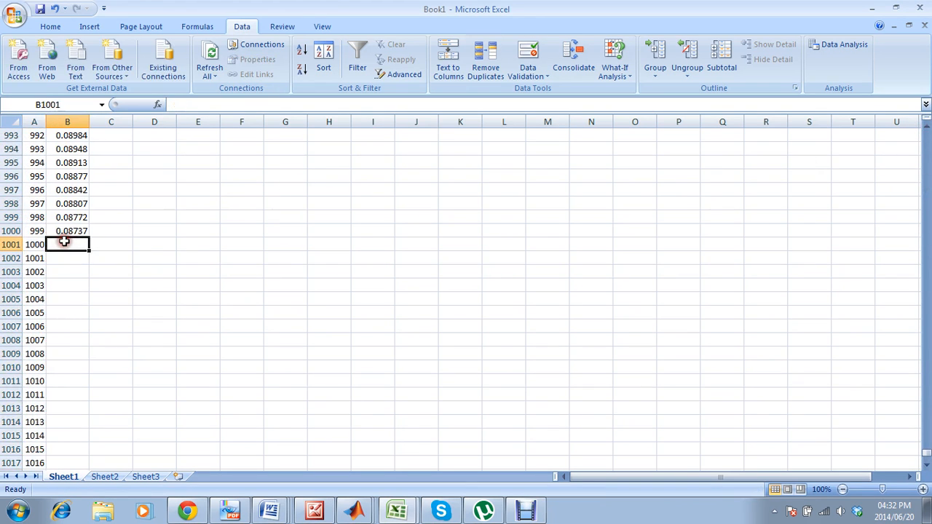
click(209, 105)
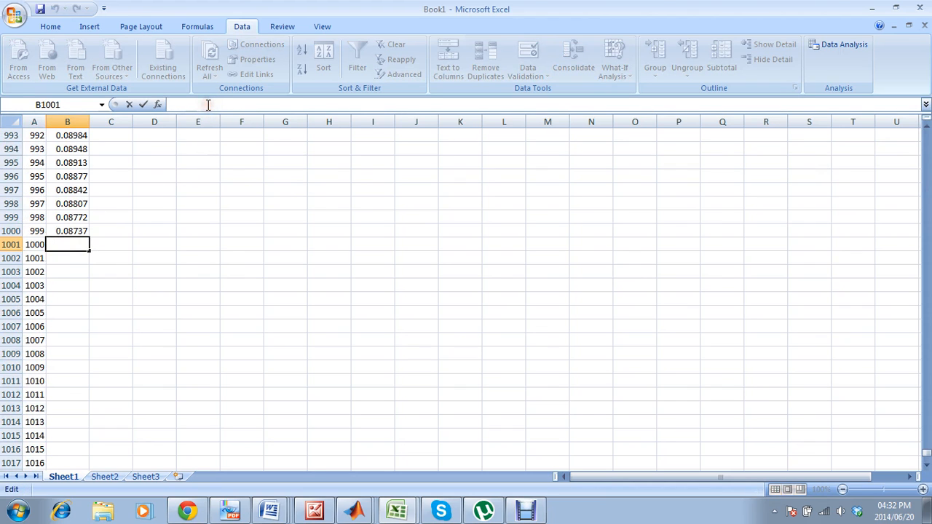
text(=)
click(79, 231)
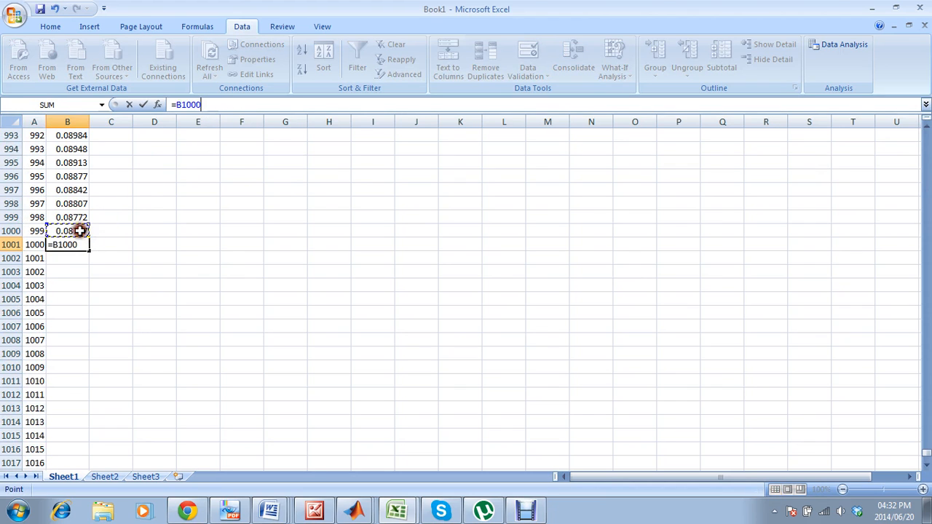
click(185, 105)
text($1000)
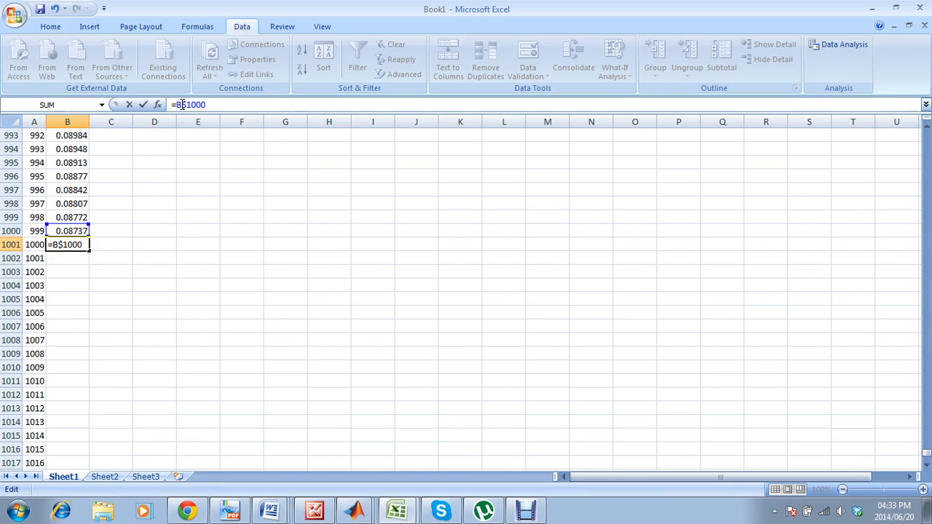
text(+0.001)
key(Return)
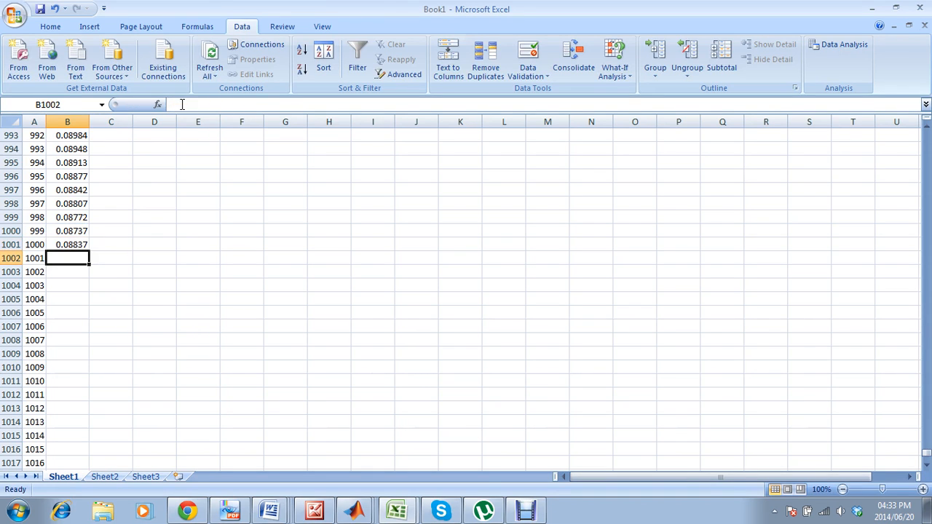
Change the B1001 formula to =B1000+0.001 and fill it down to the end of the series in column A.
click(76, 244)
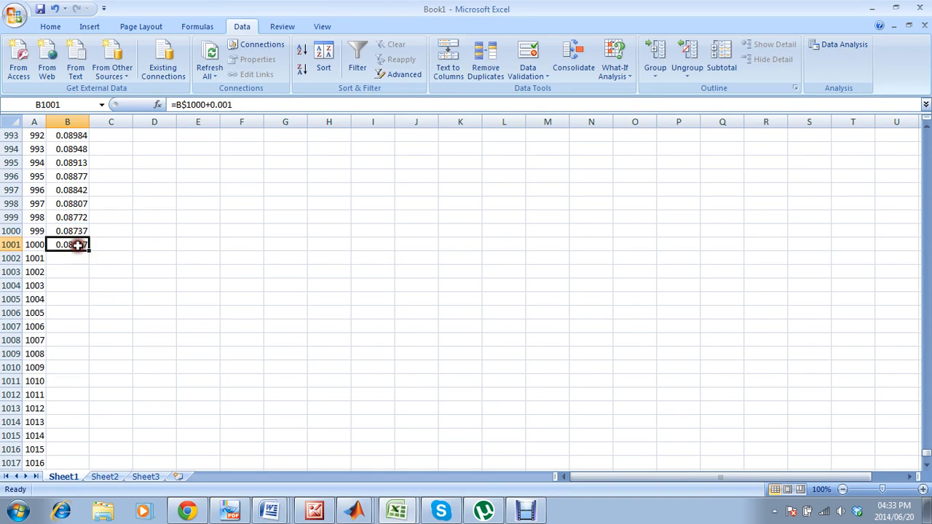
click(185, 104)
key(Return)
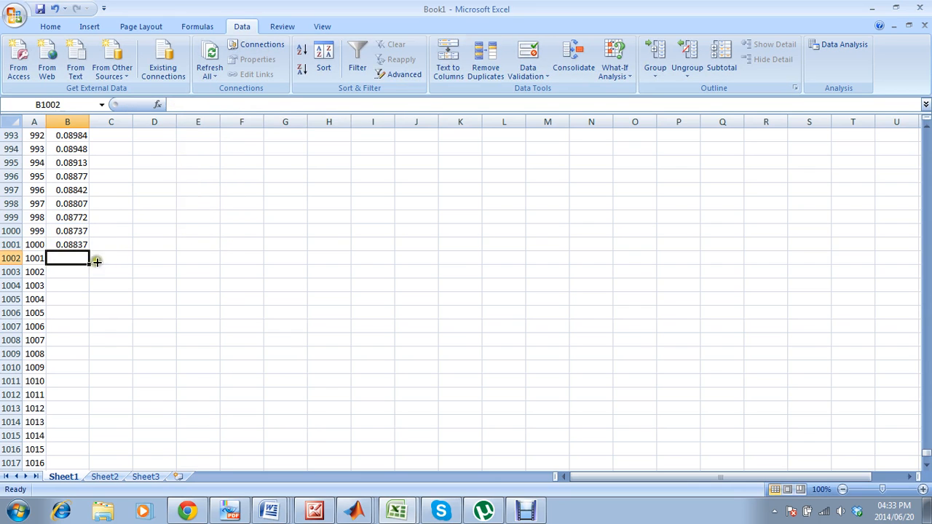
click(71, 245)
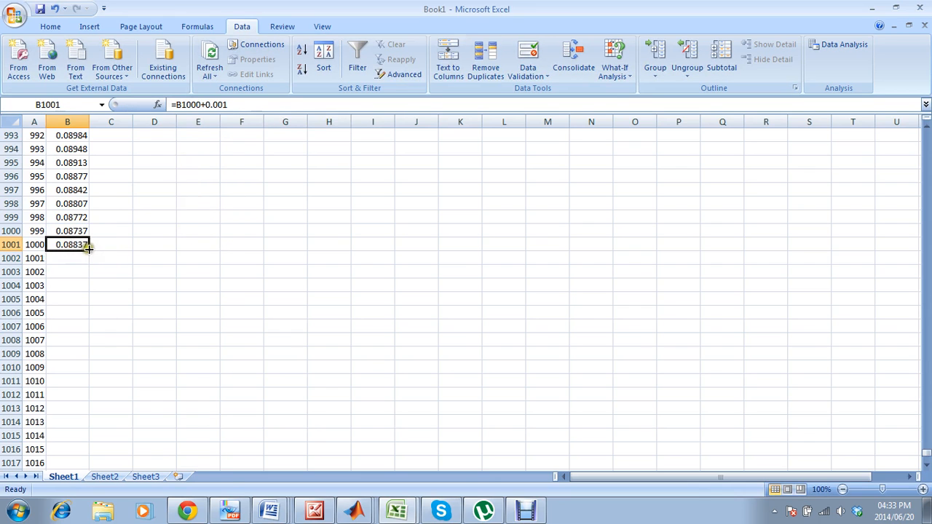
double_click(88, 247)
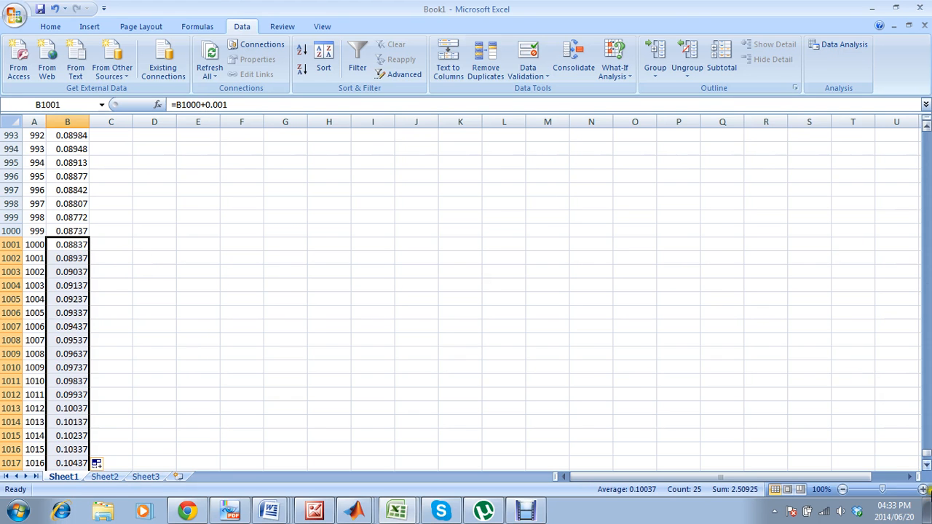
Enter 1024 as the value of N in cell I1.
drag(926, 455, 927, 127)
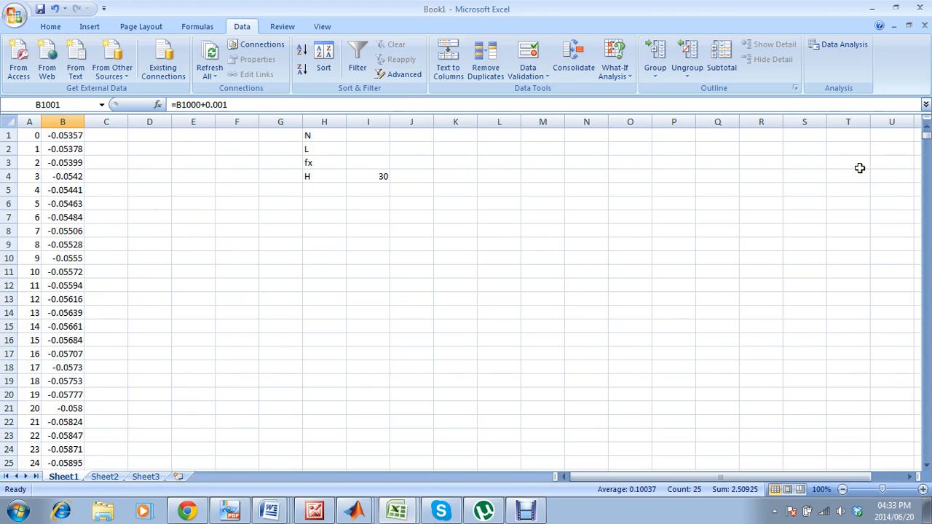
click(379, 137)
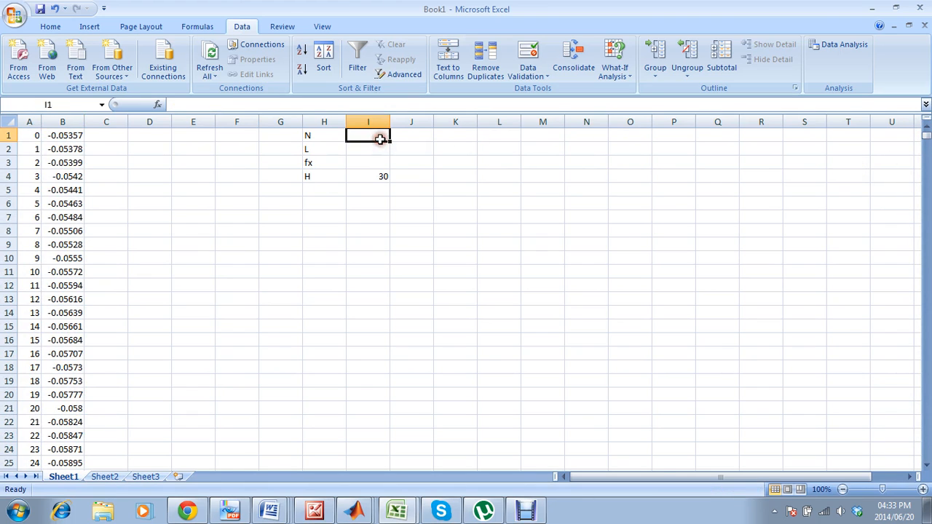
text(10)
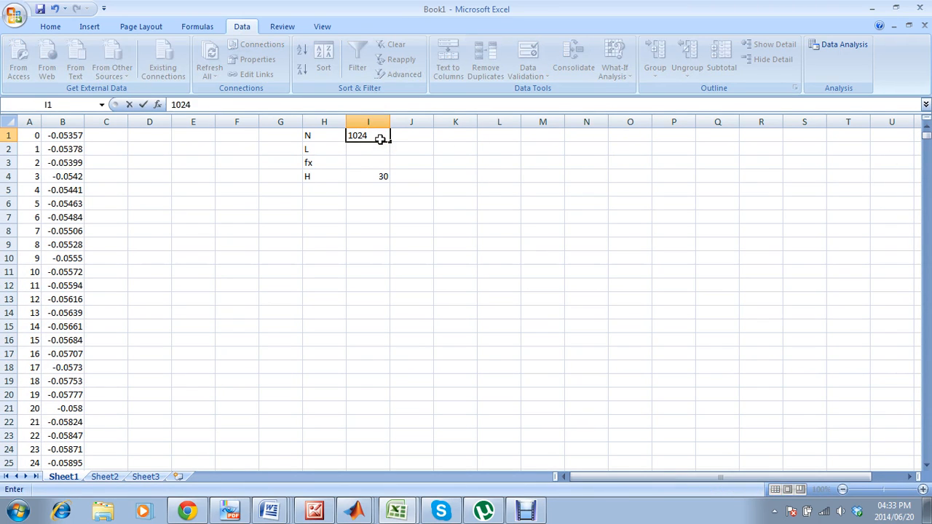
text(24)
Enter the formula =(I1-1)*1 for L in cell I2.
click(365, 149)
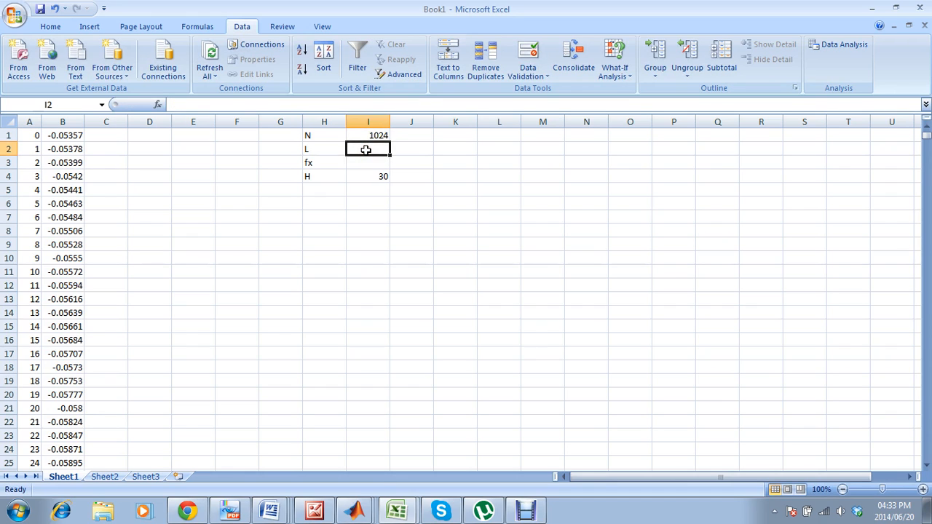
text(=)
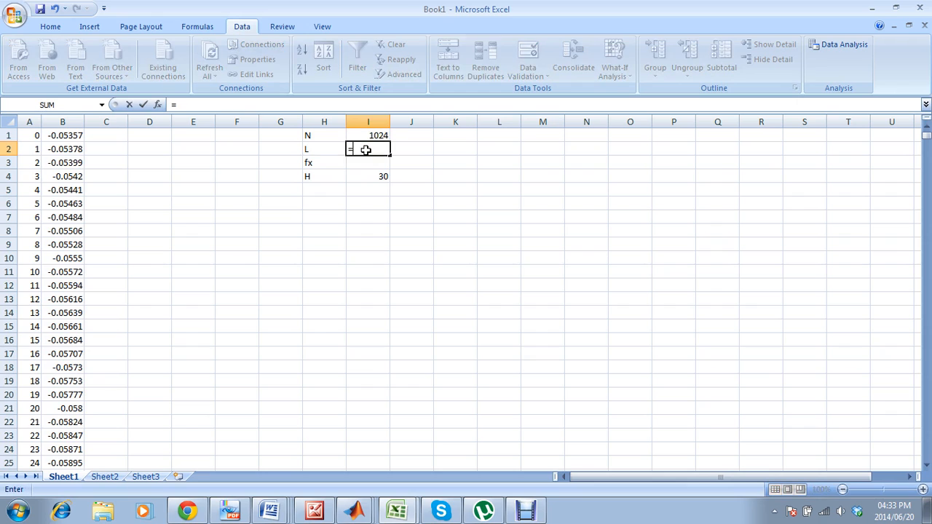
text(()
click(370, 136)
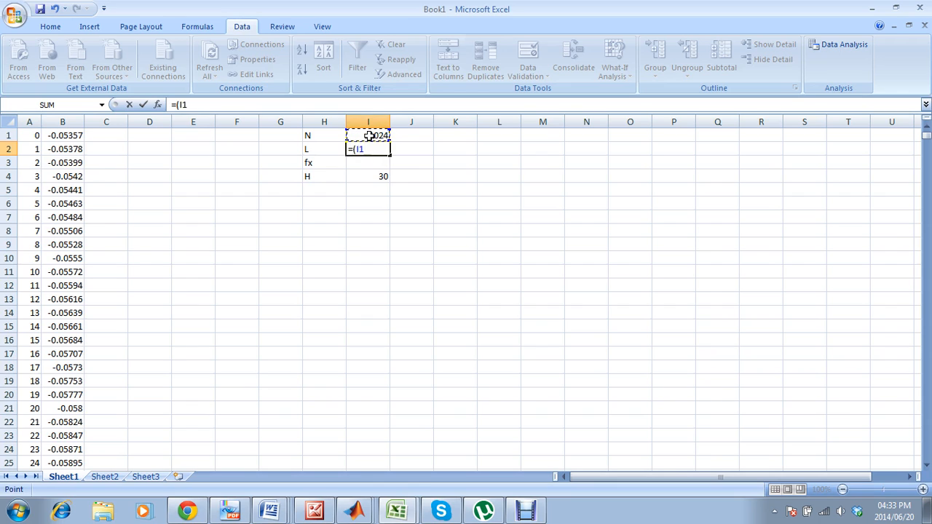
text(-1)
key(F2)
key(Return)
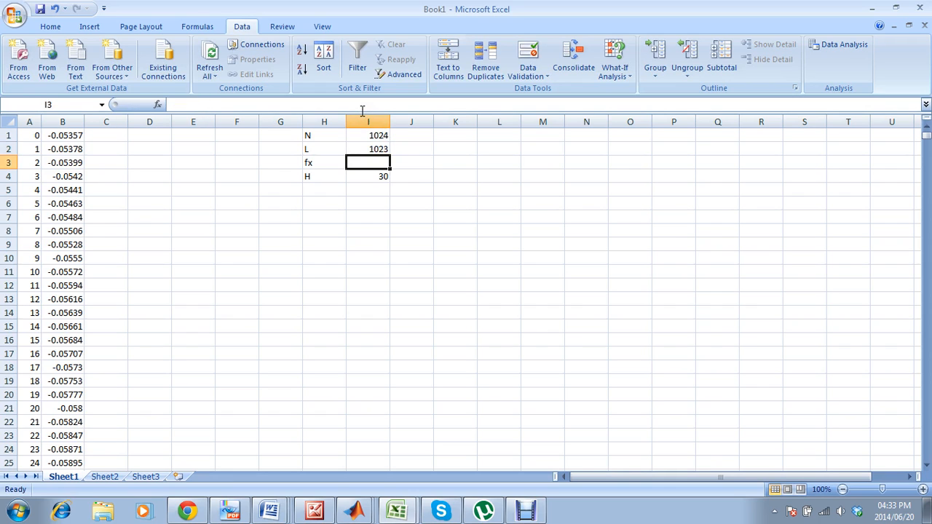
Try a multiplier of 5 in the L formula in I2 and restore it to =(I1-1)*1.
click(383, 149)
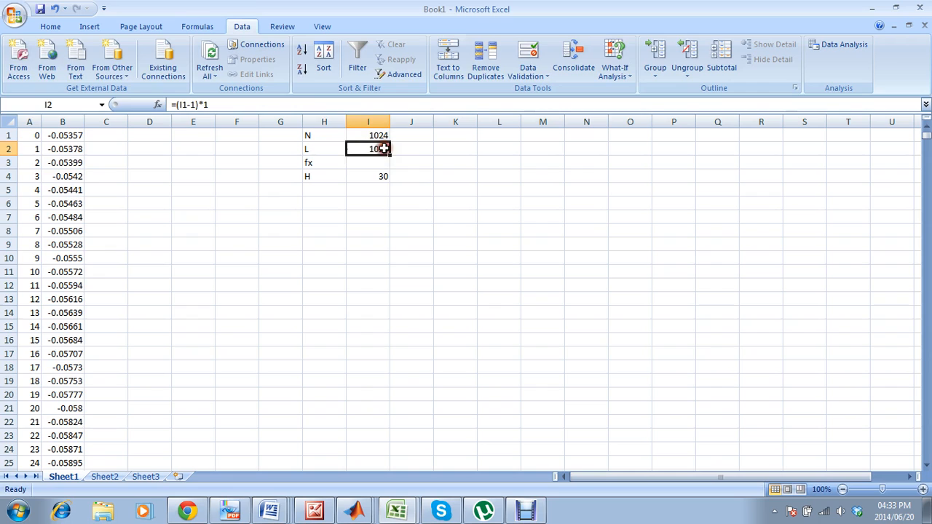
click(317, 104)
key(BackSpace)
key(Return)
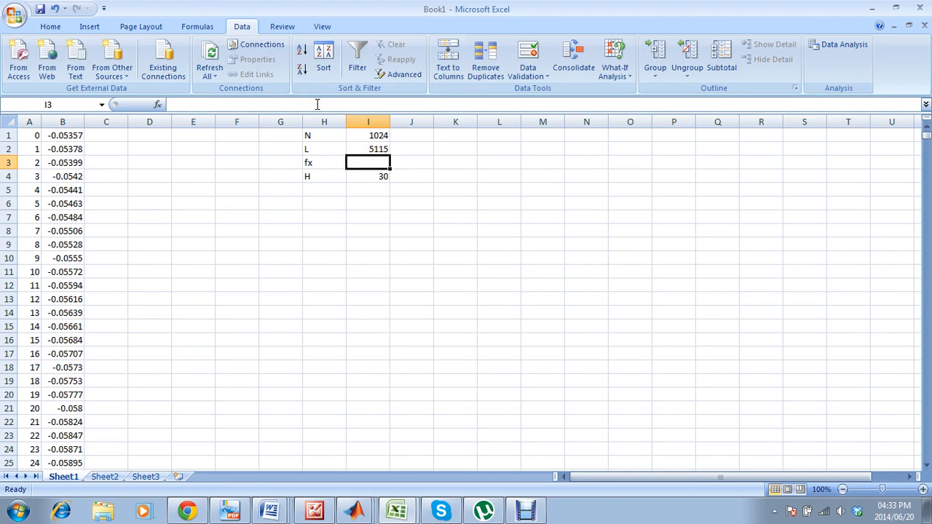
click(357, 147)
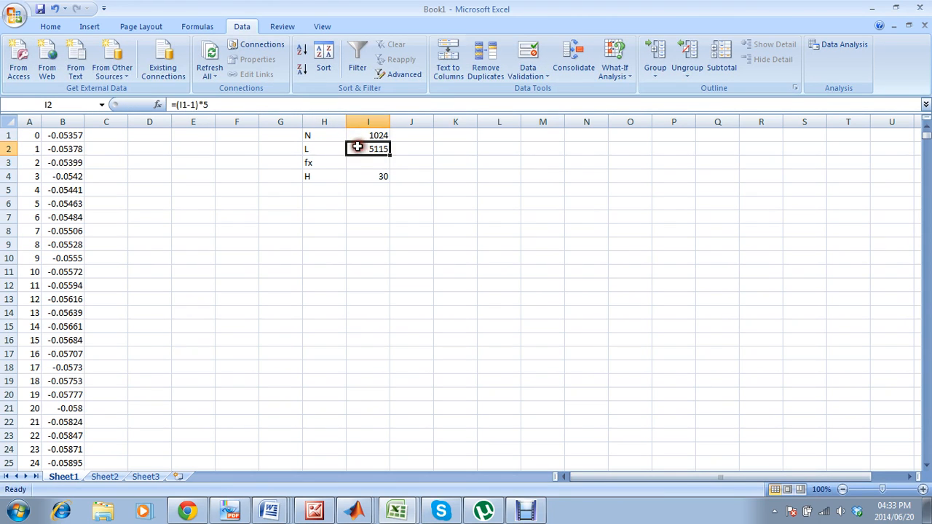
click(316, 107)
key(BackSpace)
key(Return)
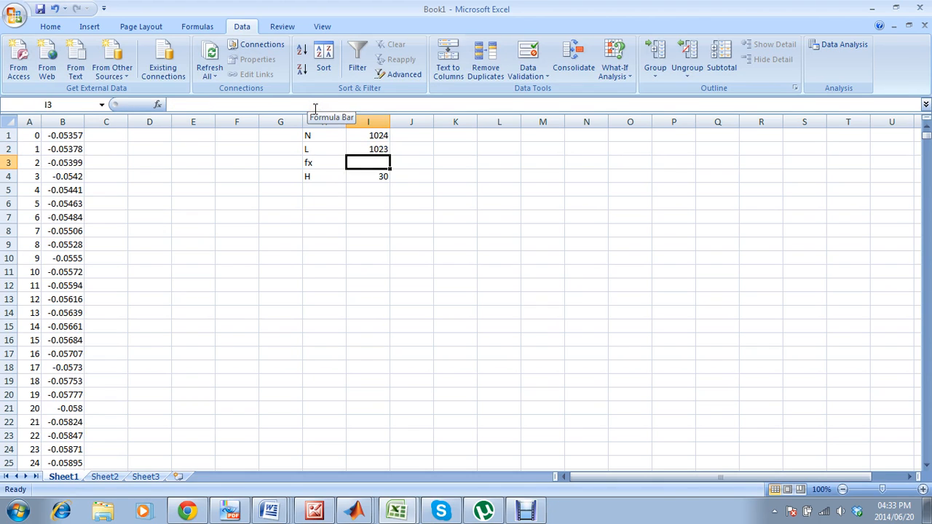
Enter the formula =1/I2 for fx in cell I3, accepting the proposed formula correction.
text(1/)
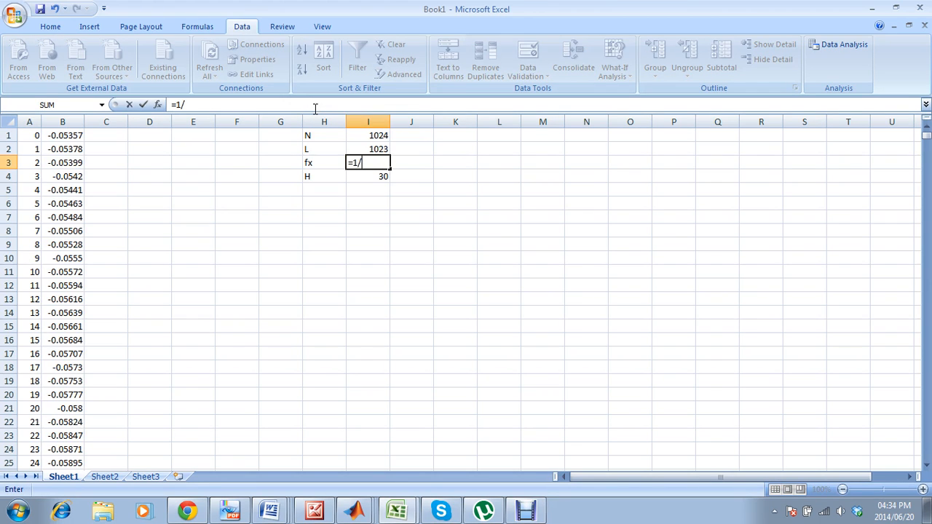
click(368, 149)
key(Return)
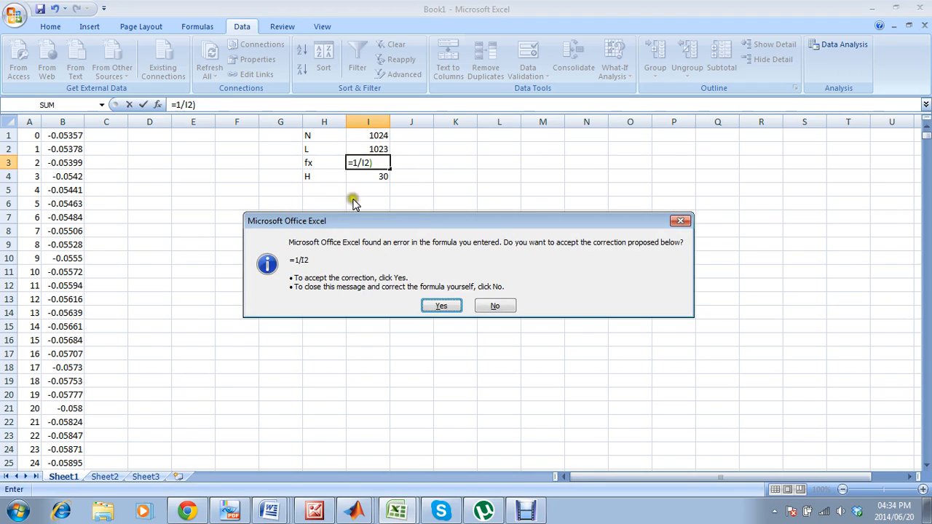
click(437, 308)
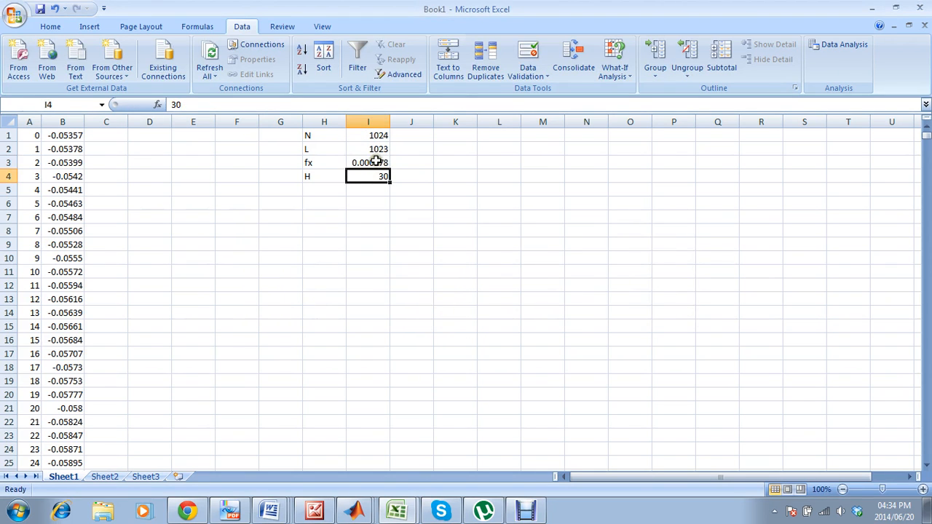
click(375, 162)
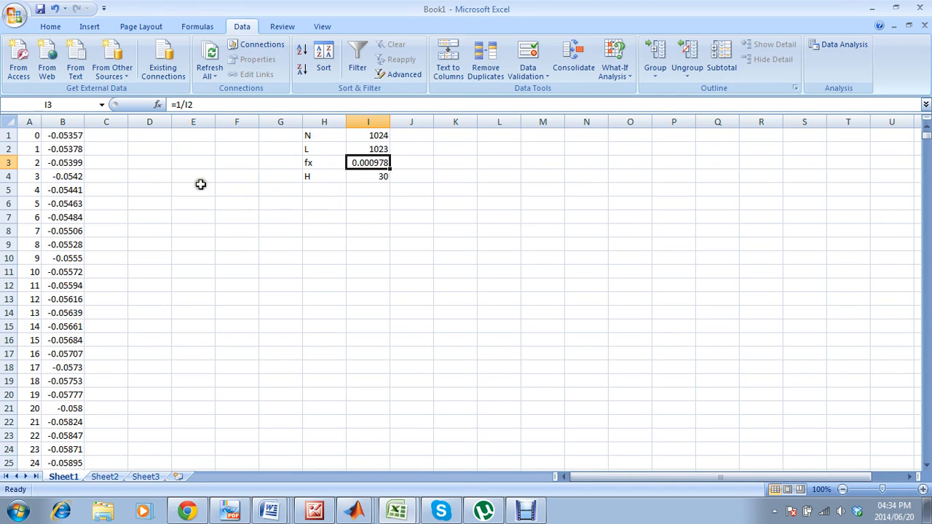
Start a Fourier Analysis from the Data Analysis tools with $B$1:$B$1025 as its input range.
click(116, 133)
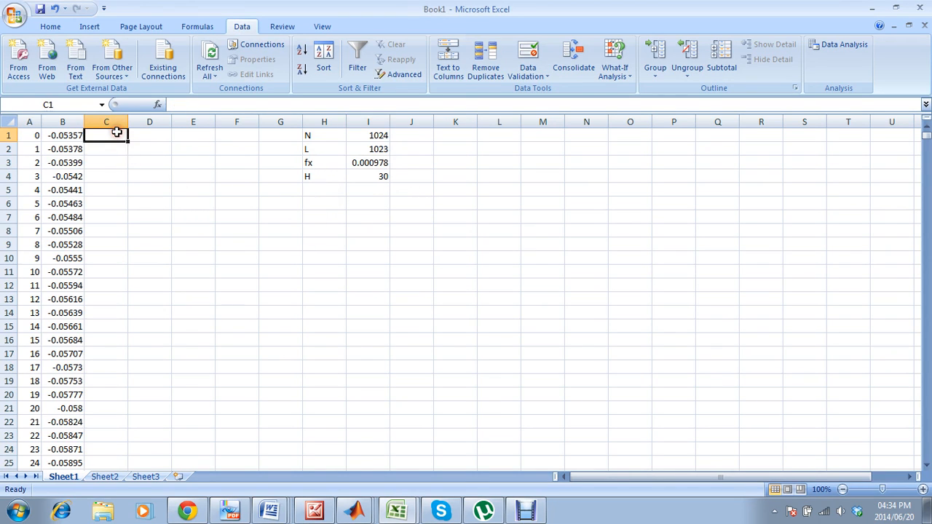
click(826, 46)
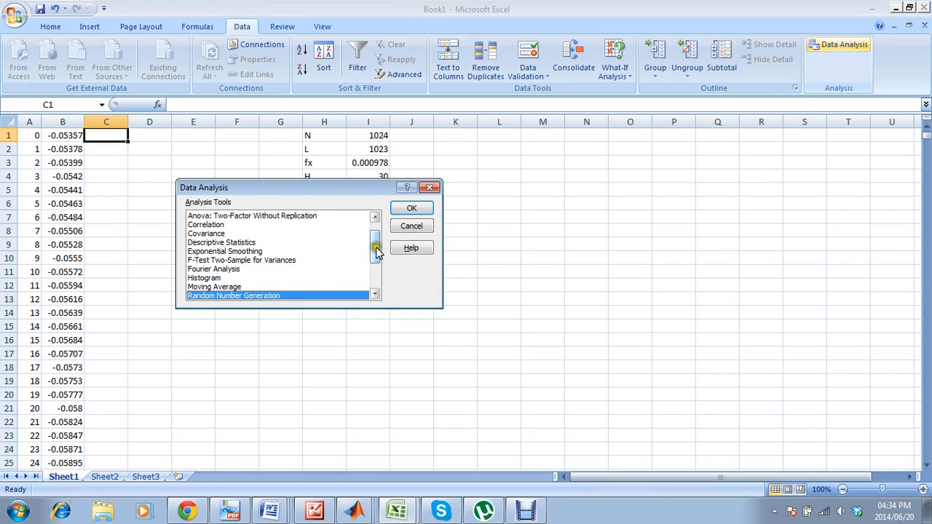
click(244, 268)
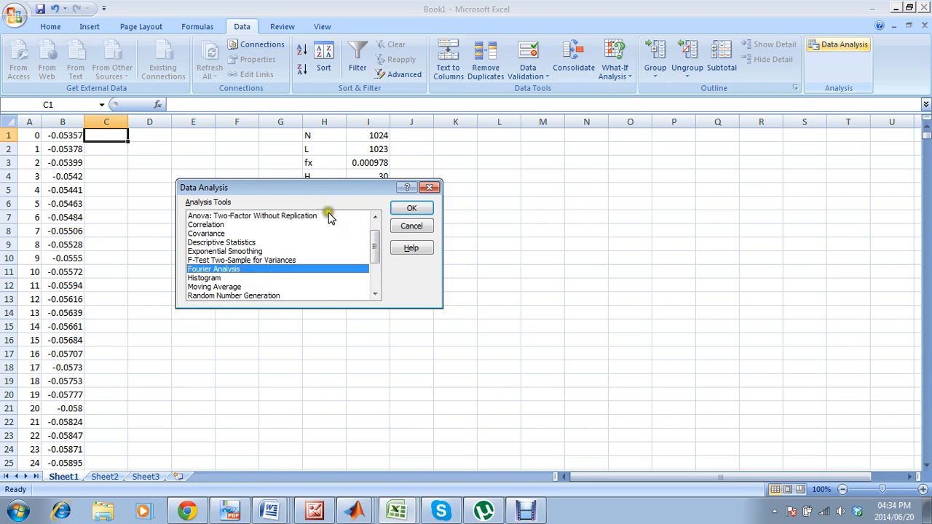
click(409, 209)
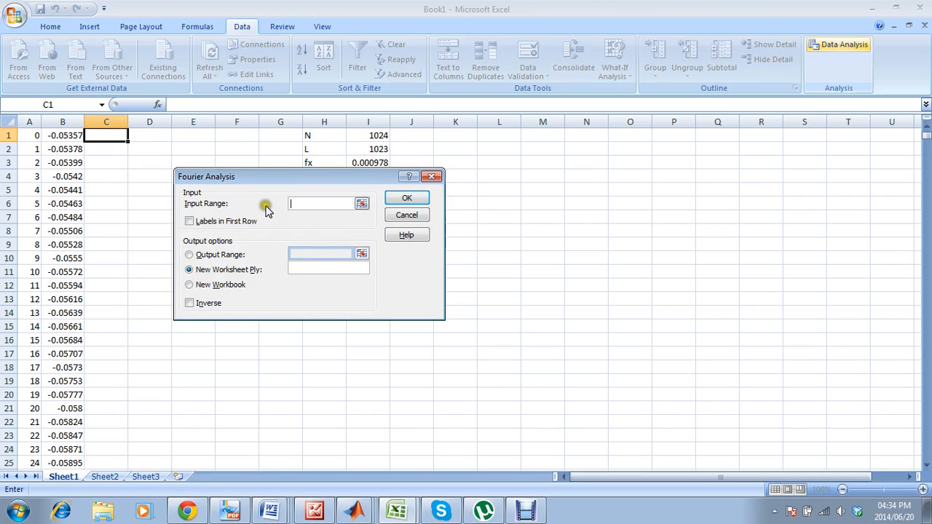
click(323, 203)
drag(80, 135, 78, 446)
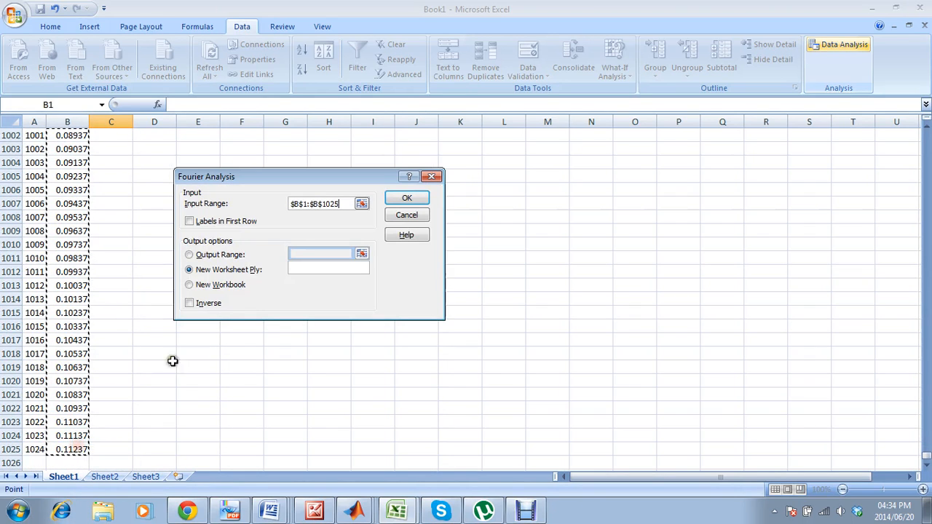
Switch the Fourier Analysis output to a range on the sheet and reselect $B$1:$B$1025 as the input range.
click(188, 255)
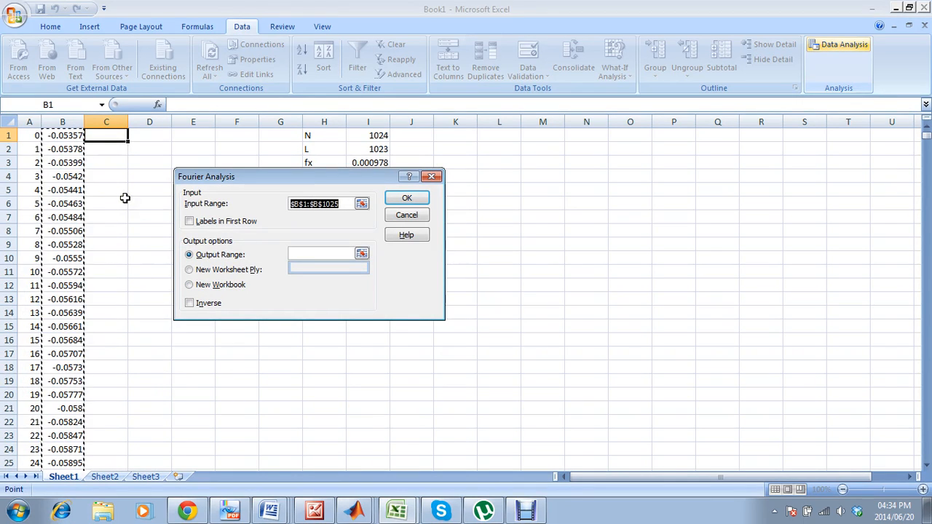
text($B:$B)
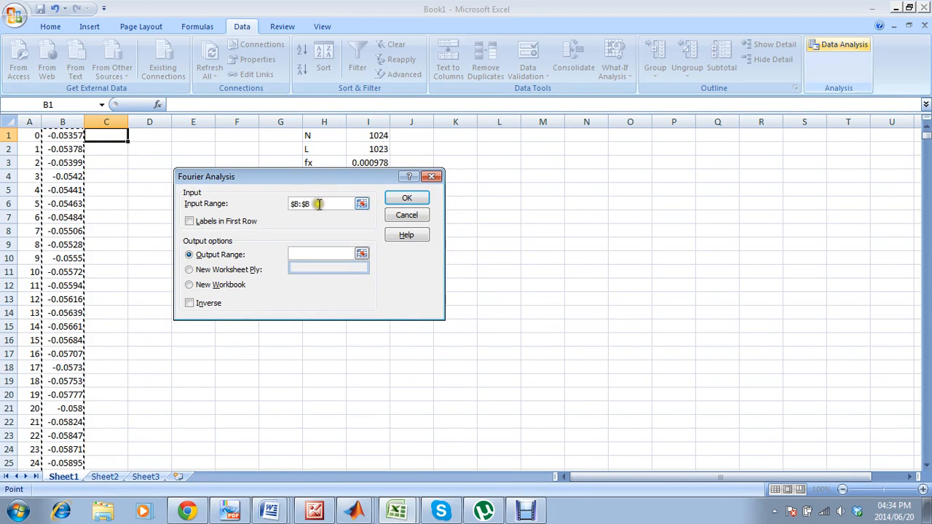
drag(318, 205, 289, 211)
key(BackSpace)
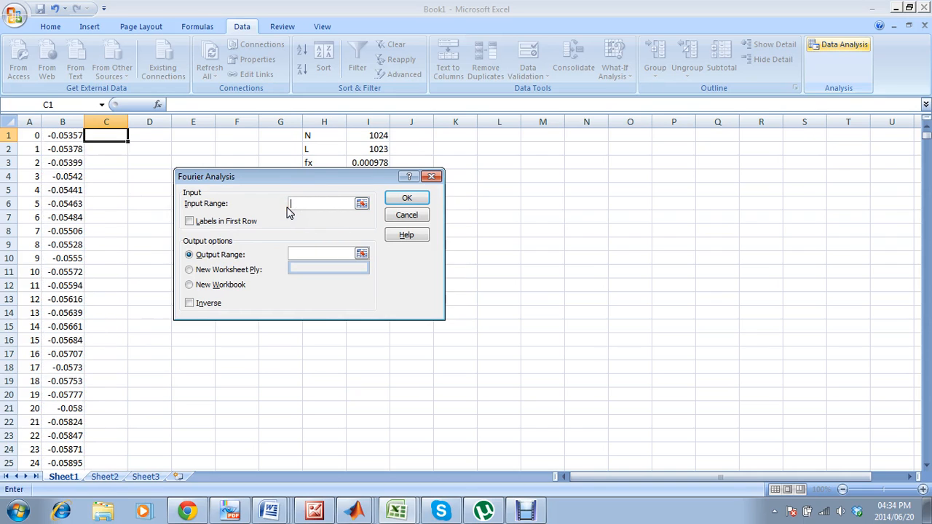
click(79, 135)
key(ctrl+shift+Down)
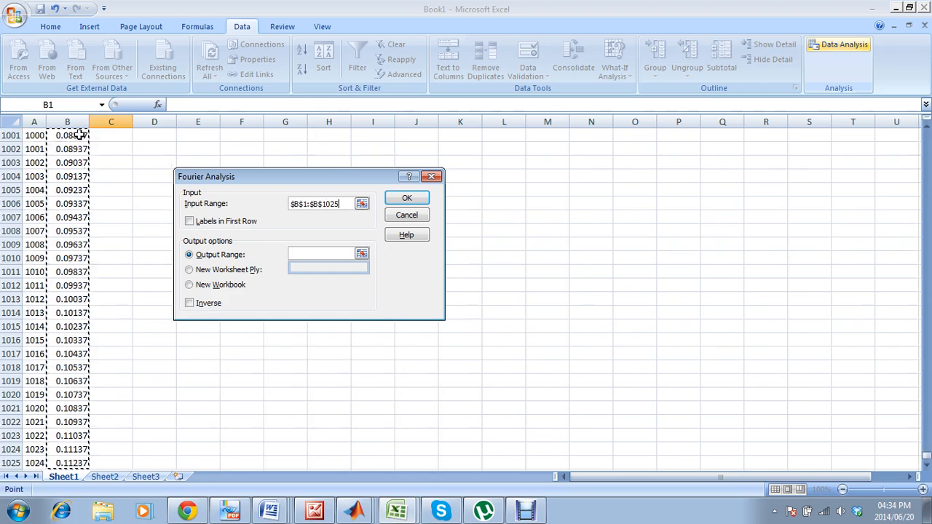
Try to run the Fourier Analysis with $C$1:$C$1025 as the output range, and cancel out of the analysis dialogs.
click(297, 254)
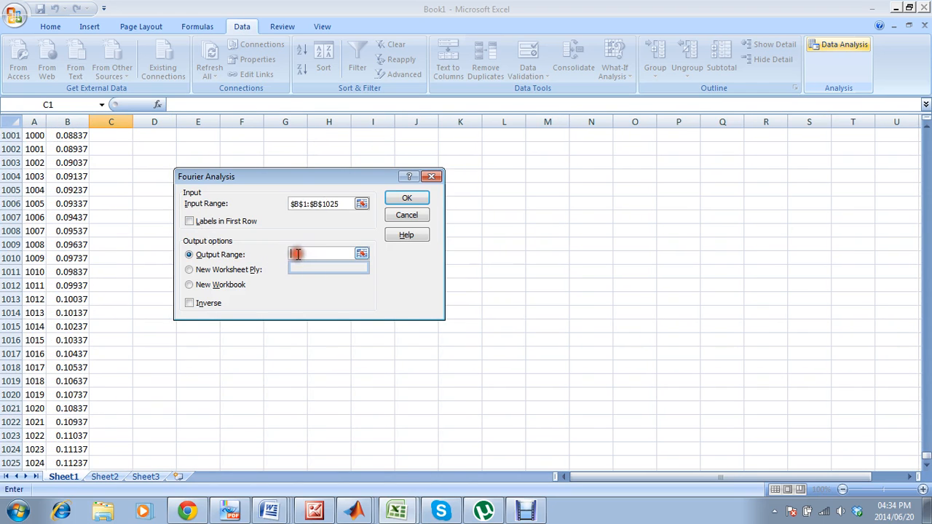
click(118, 462)
key(ctrl+shift+Up)
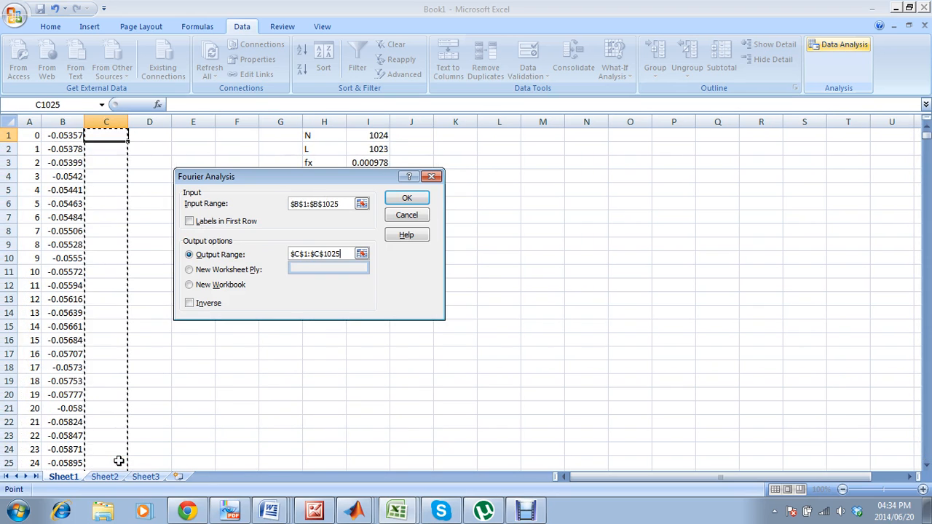
click(400, 205)
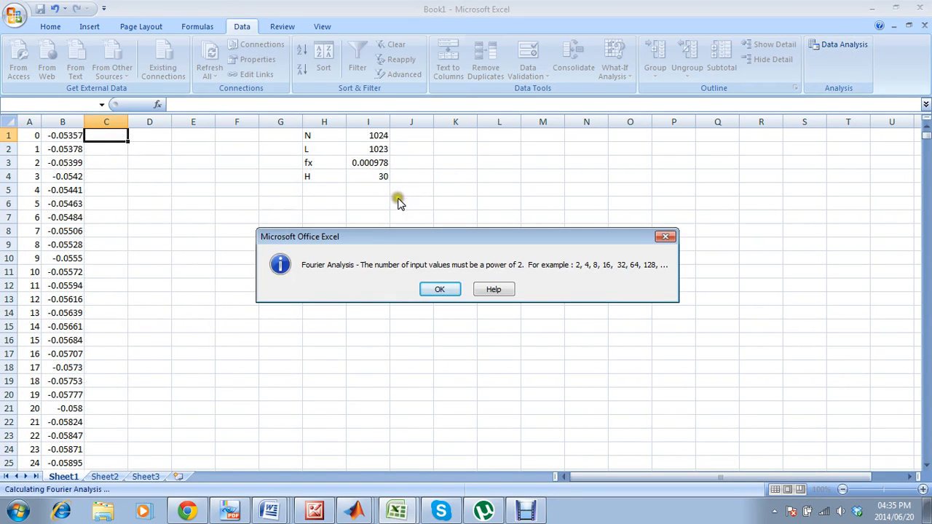
click(440, 287)
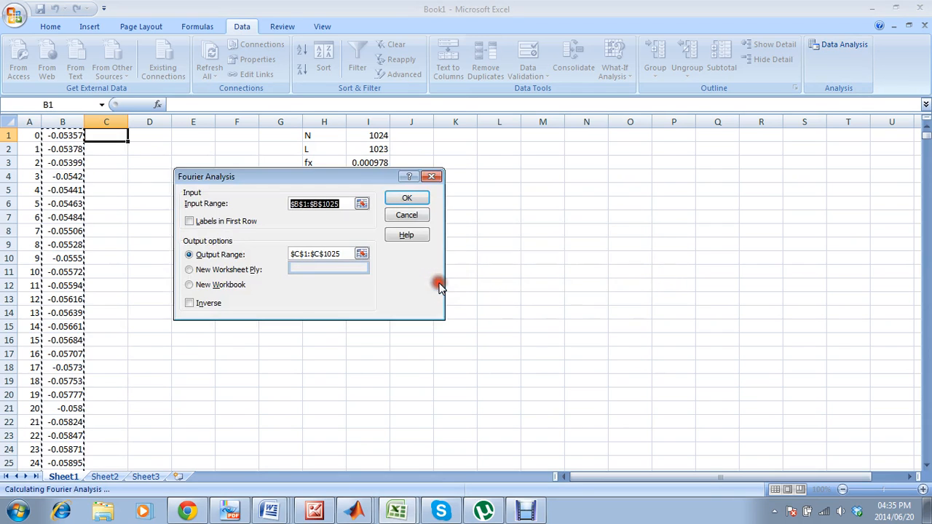
click(408, 216)
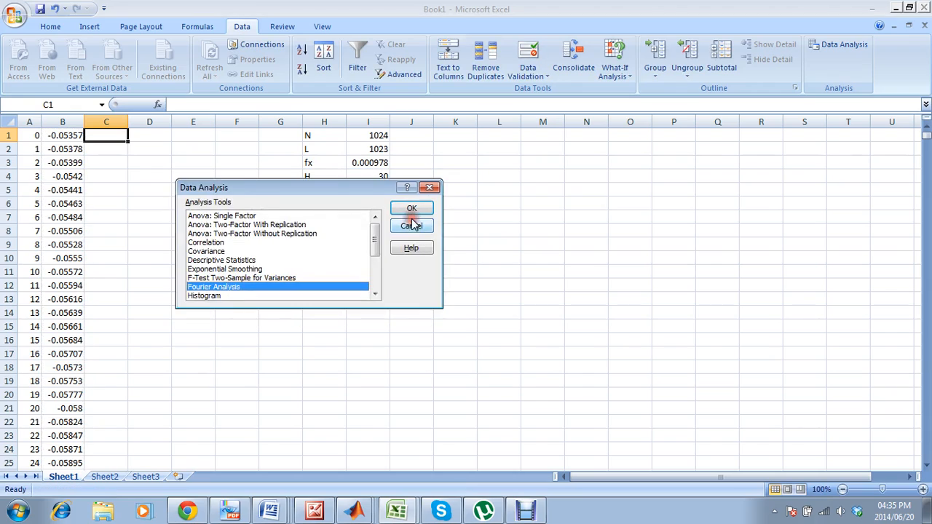
click(411, 225)
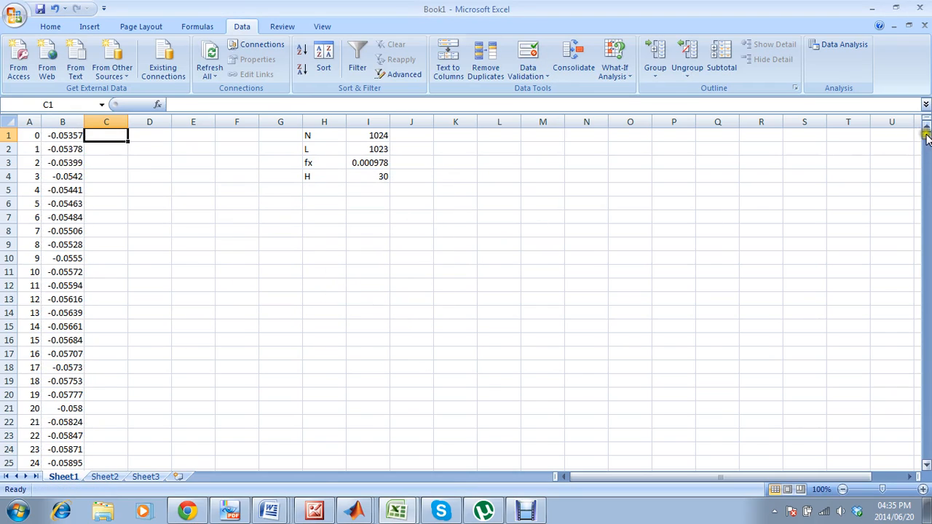
Clear the contents of row 1025, the last row of the data set.
drag(925, 134, 928, 477)
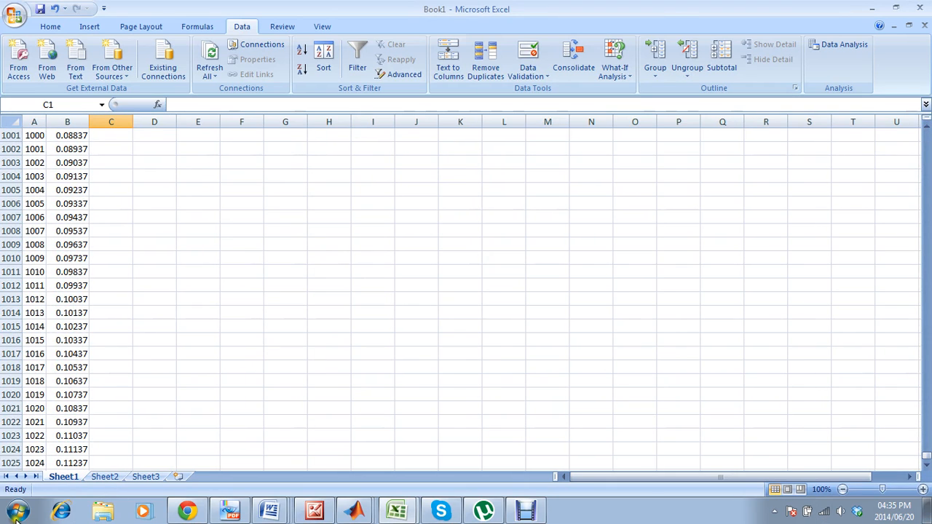
click(9, 463)
key(Delete)
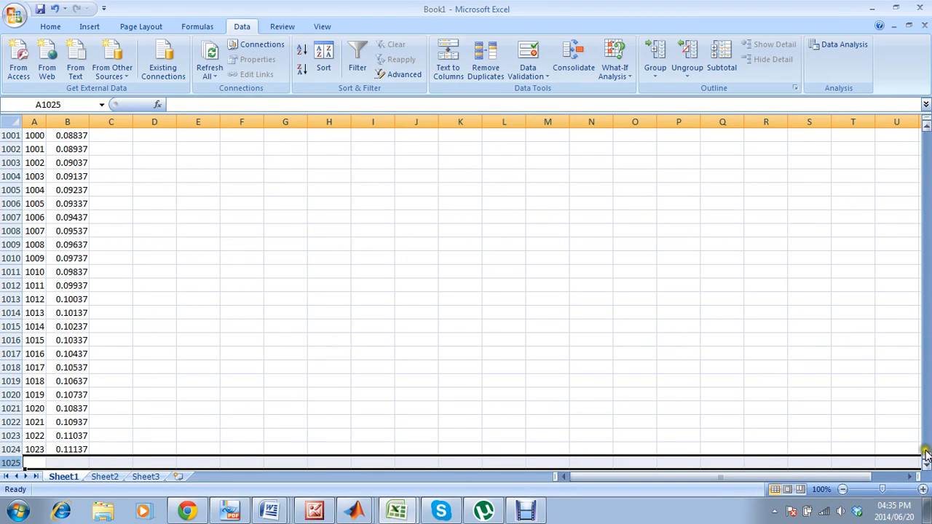
Start a Fourier Analysis again from the Data Analysis tools and set its input range to $B$1:$B$1024.
drag(927, 450, 927, 130)
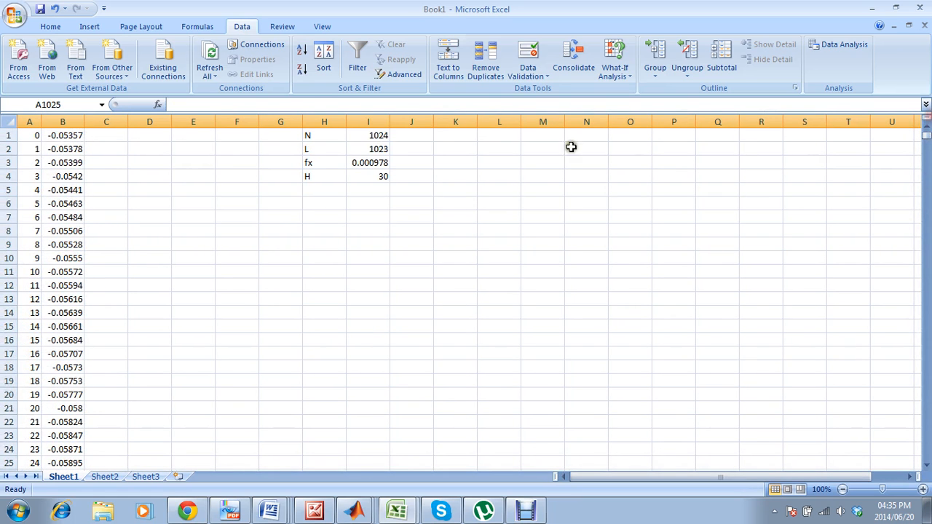
click(107, 135)
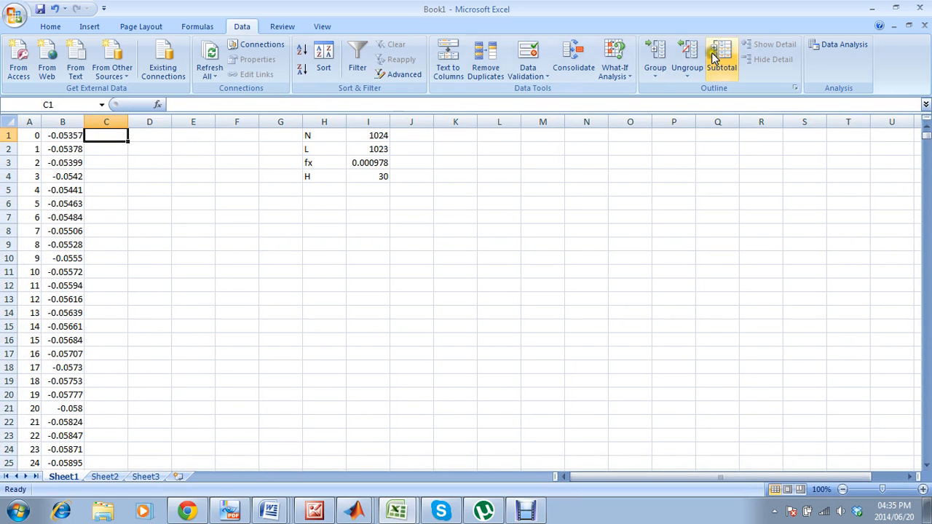
click(844, 45)
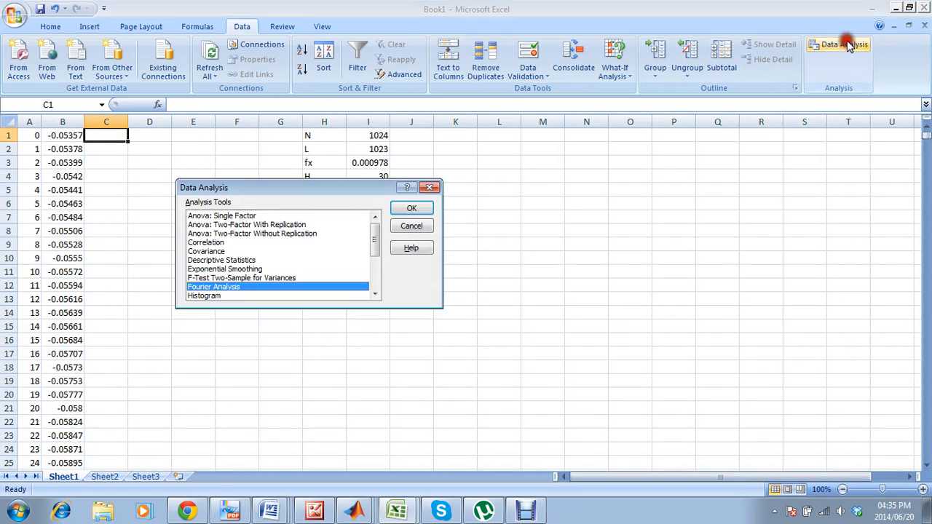
click(410, 209)
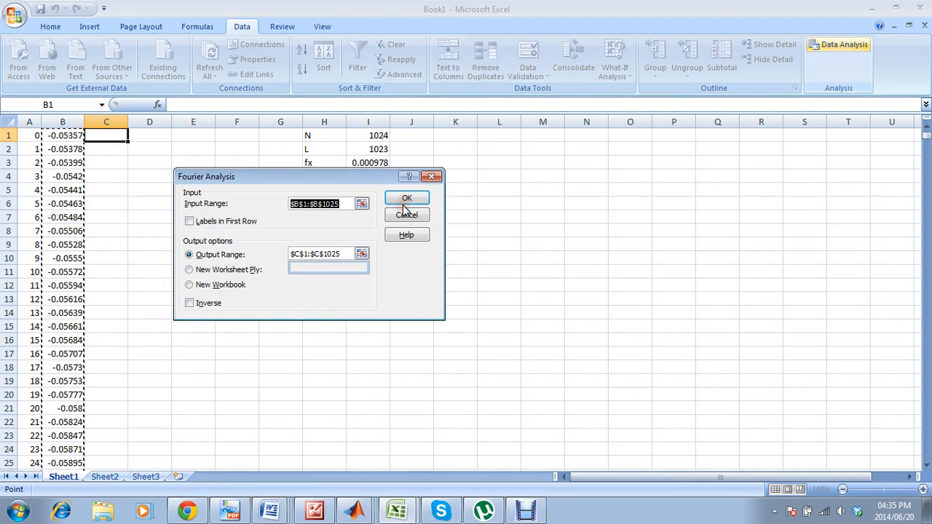
click(345, 204)
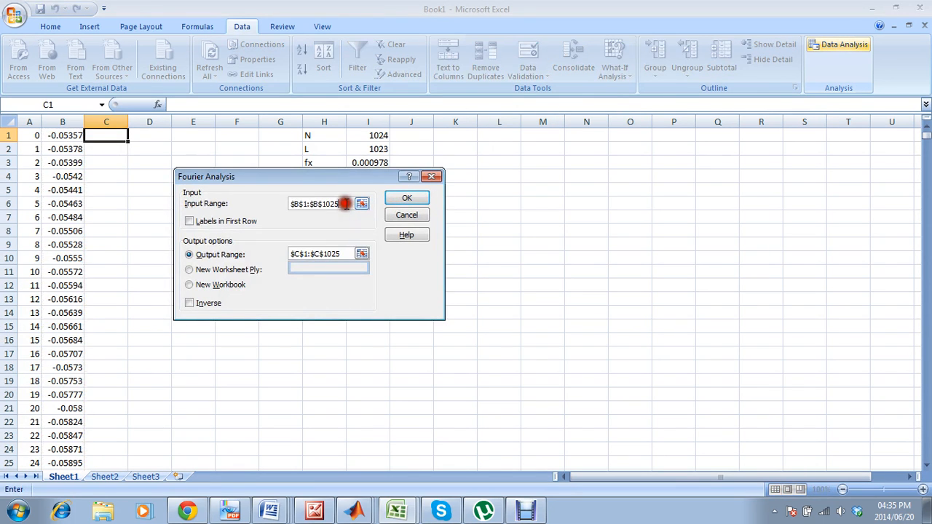
Set the output range of the Fourier Analysis to $C$1:$C$1024.
double_click(344, 253)
key(Right)
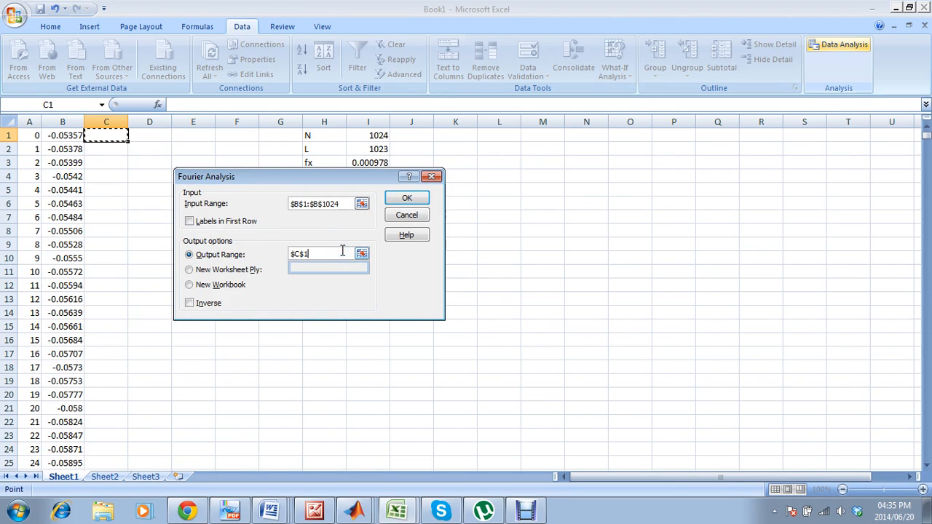
key(ctrl+space)
key(BackSpace)
key(BackSpace)
key(BackSpace)
drag(927, 128, 927, 468)
click(105, 450)
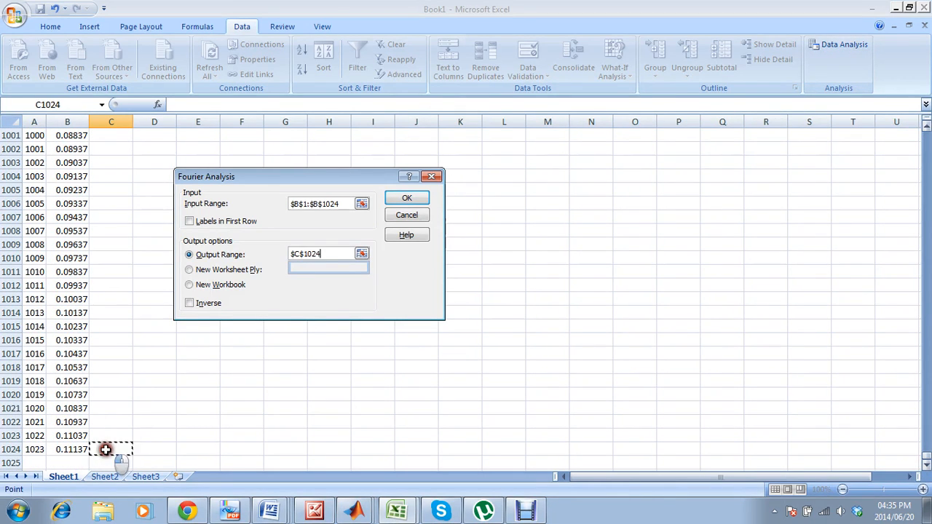
key(ctrl+shift+Up)
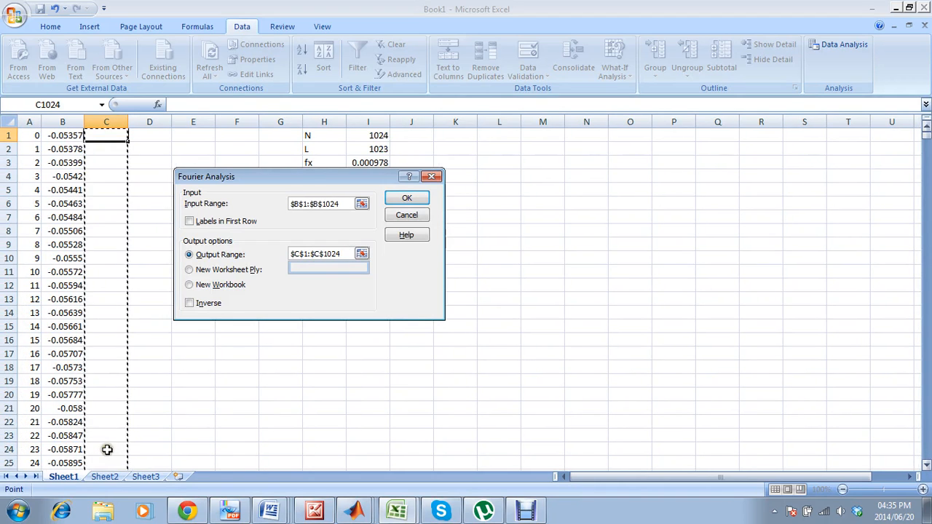
Run the Fourier Analysis and autofit column C to its complex-number results.
click(405, 198)
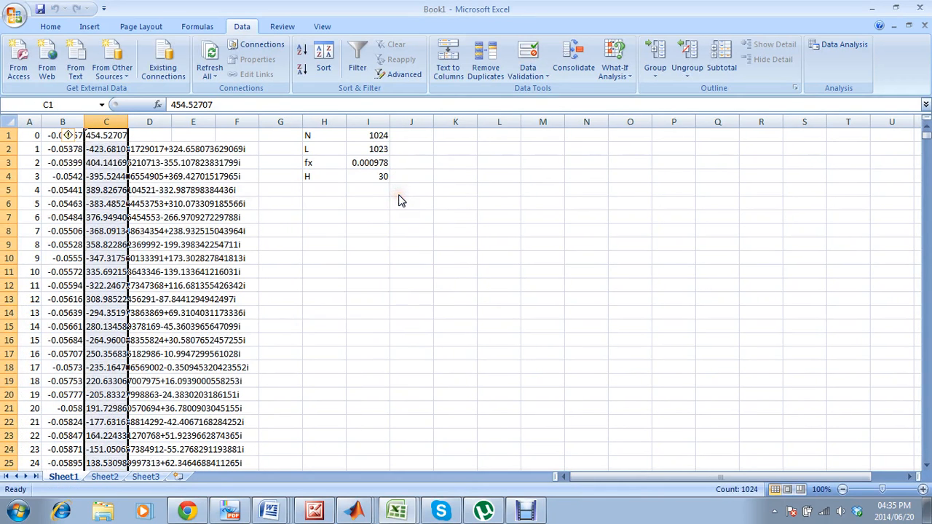
double_click(130, 125)
click(343, 233)
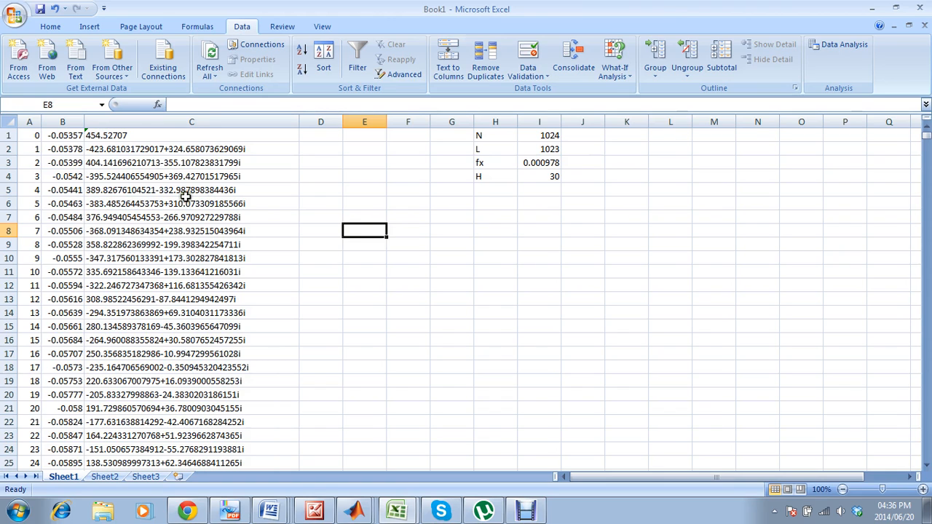
Enter 0 in cell D1 as the first value of the index column.
click(323, 140)
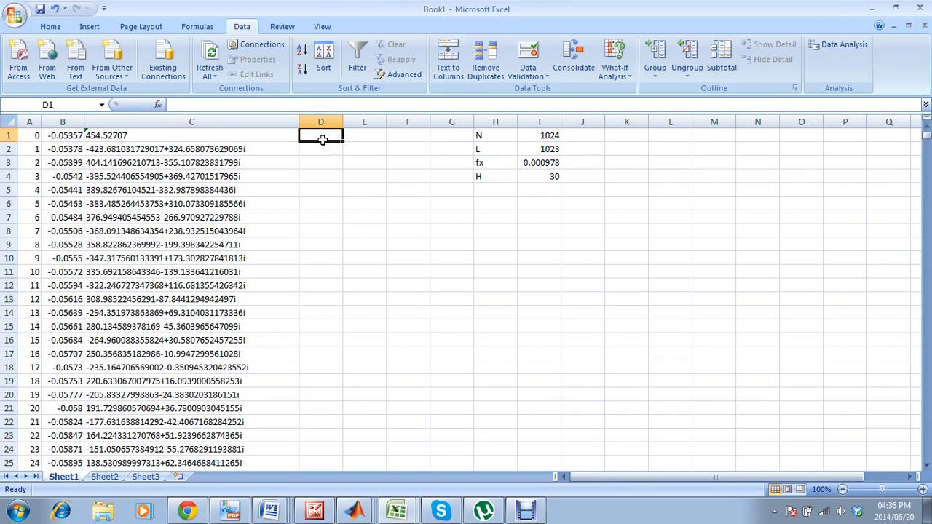
text(0)
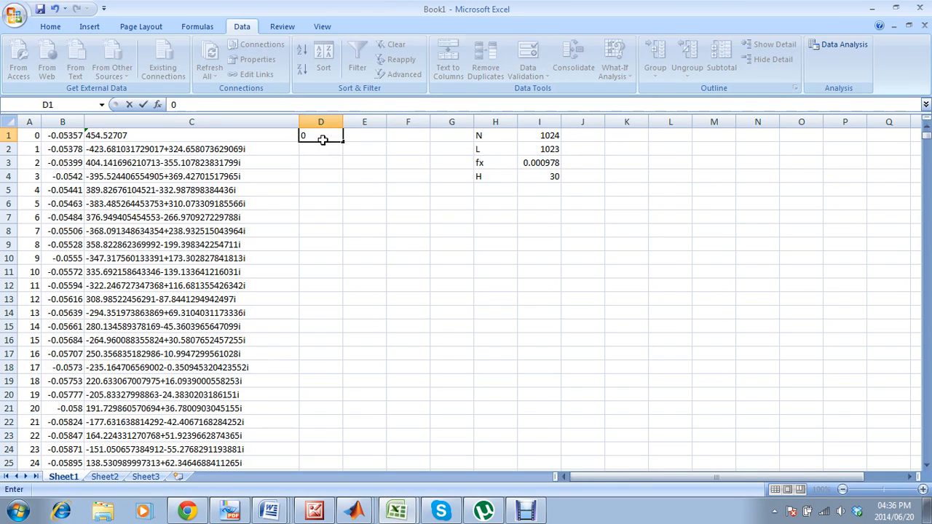
key(Return)
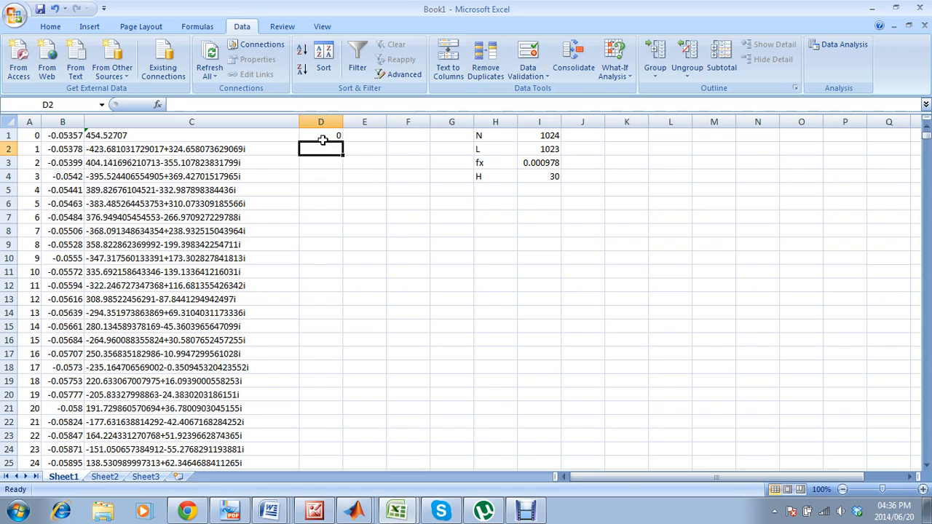
Enter the formula =IF(A2<=512,A2,-(1024-A2)) in cell D2.
text(=if()
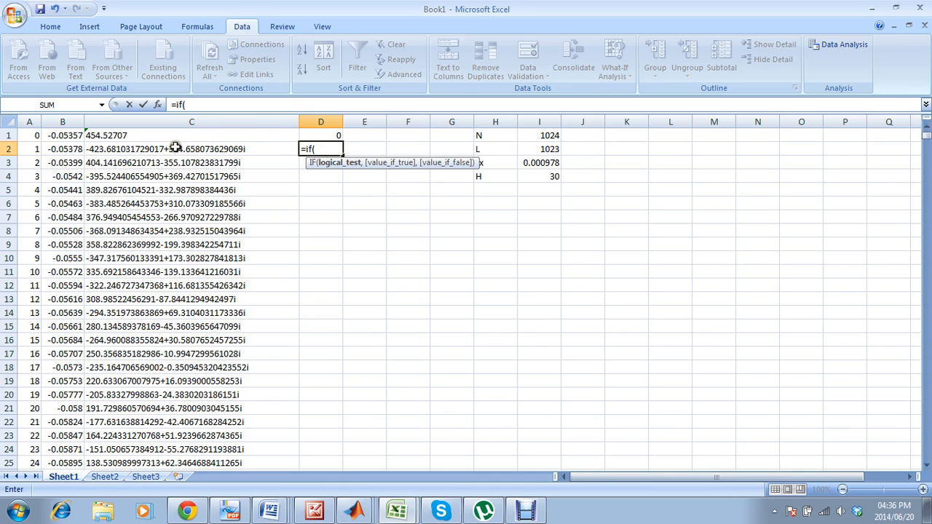
click(38, 150)
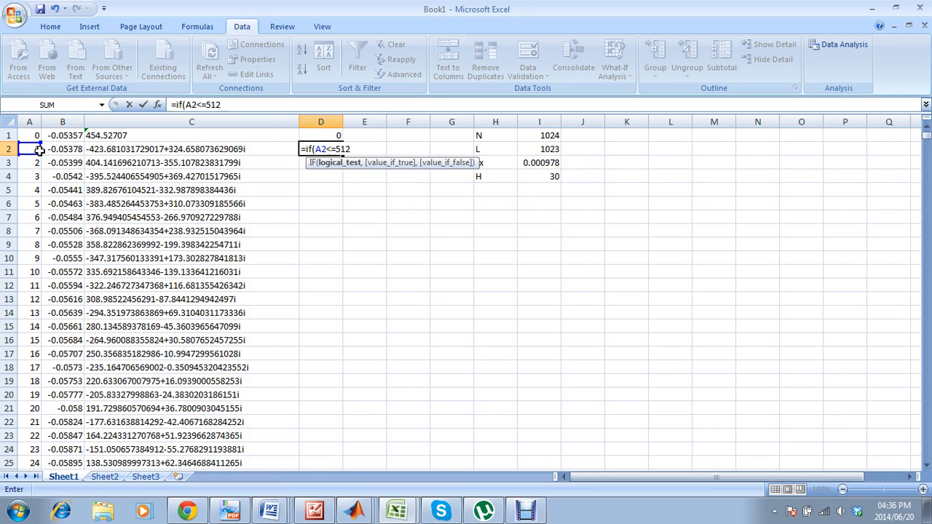
text(<=512,)
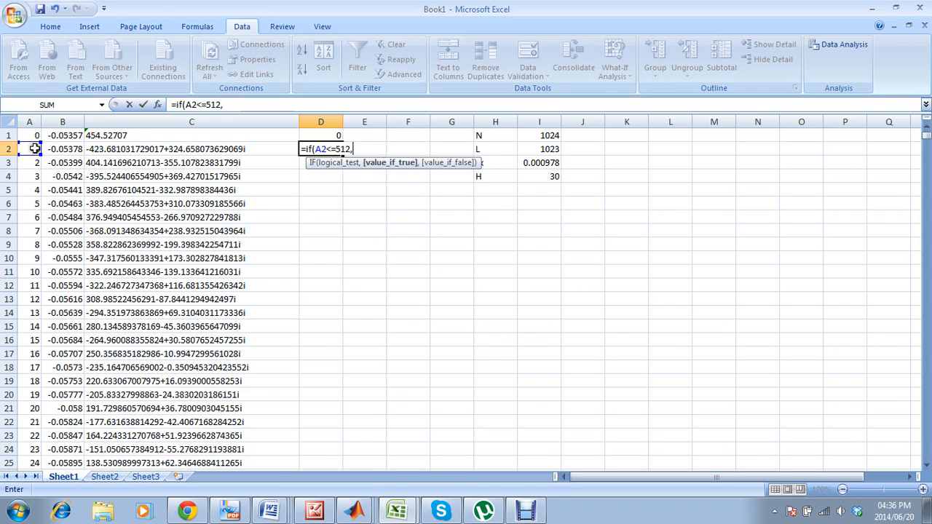
click(33, 149)
text(,-(1024-)
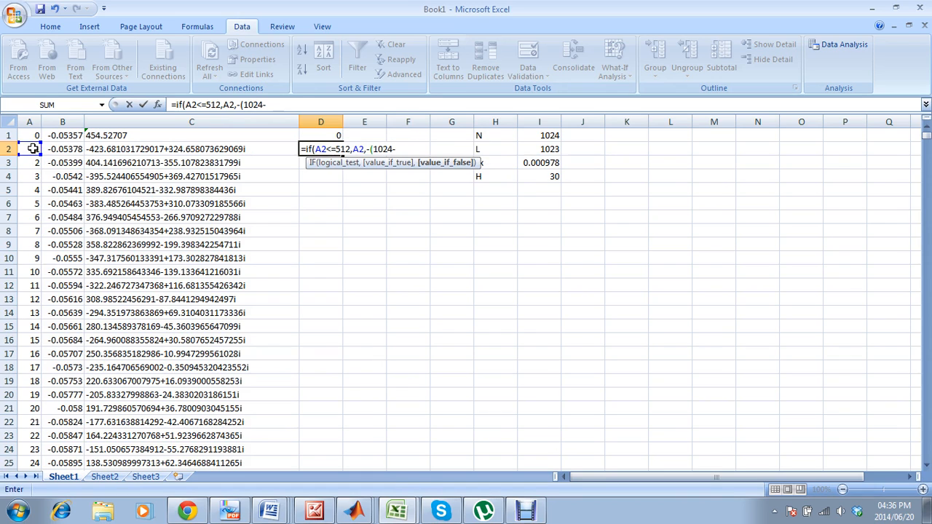
click(33, 148)
text()))
key(Return)
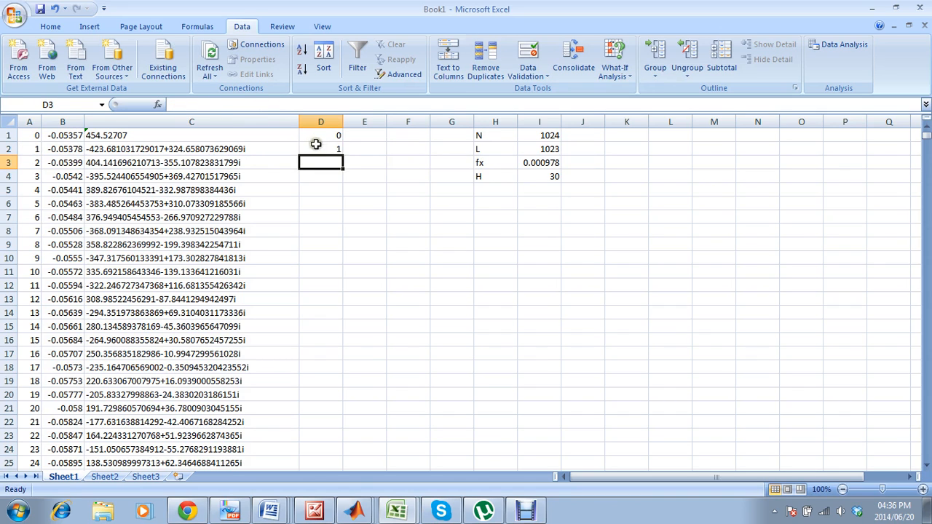
Fill the D2 formula down column D to the last data row and check the values around row 513 and at the end.
click(316, 144)
double_click(342, 149)
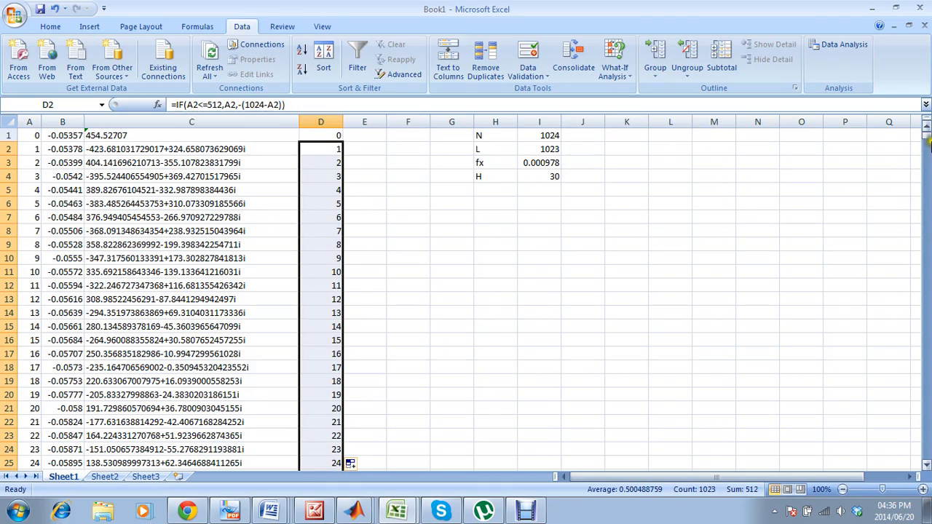
drag(928, 140, 922, 298)
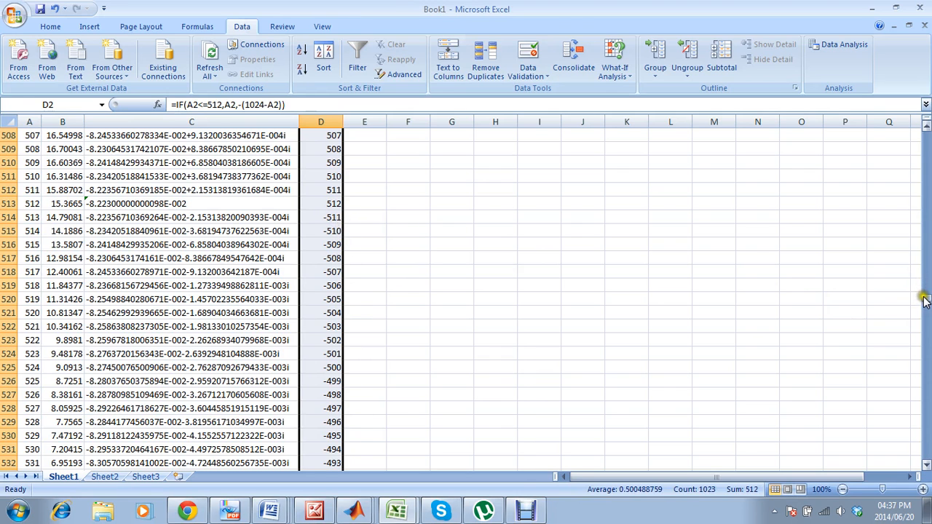
drag(923, 295, 925, 299)
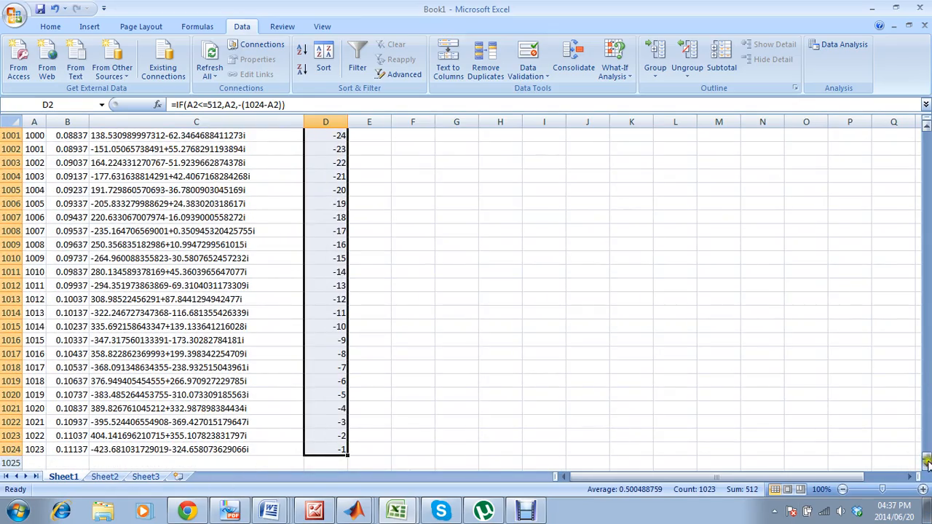
drag(927, 463, 927, 135)
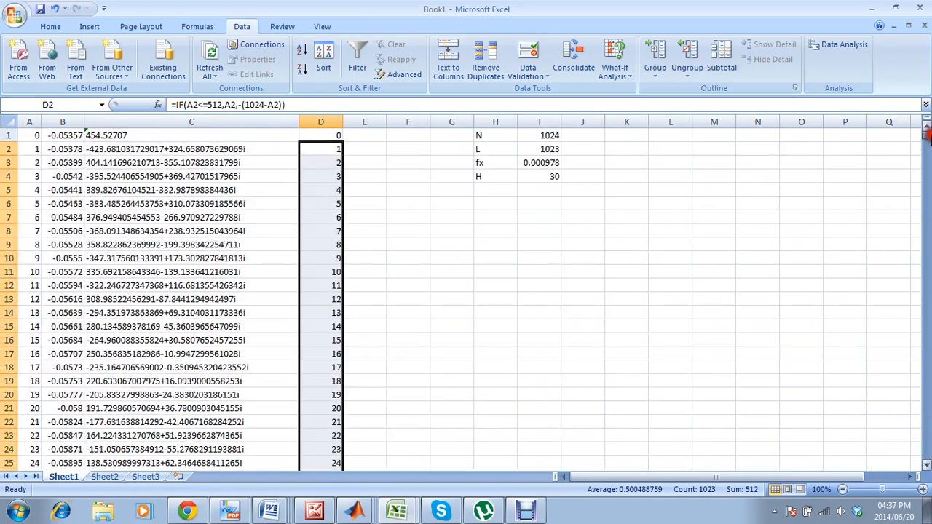
Enter =ABS(D1*I3) in cell E1 and fill the formula down column E.
click(364, 137)
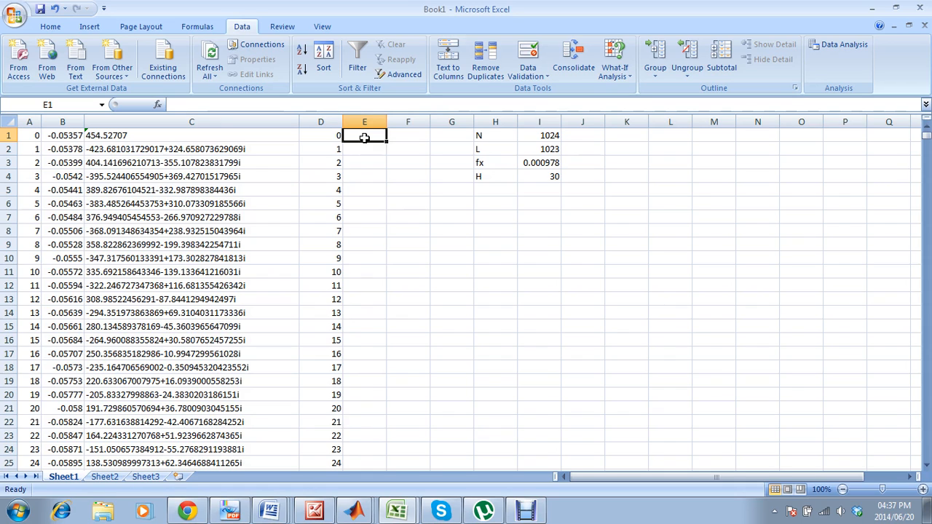
text(=)
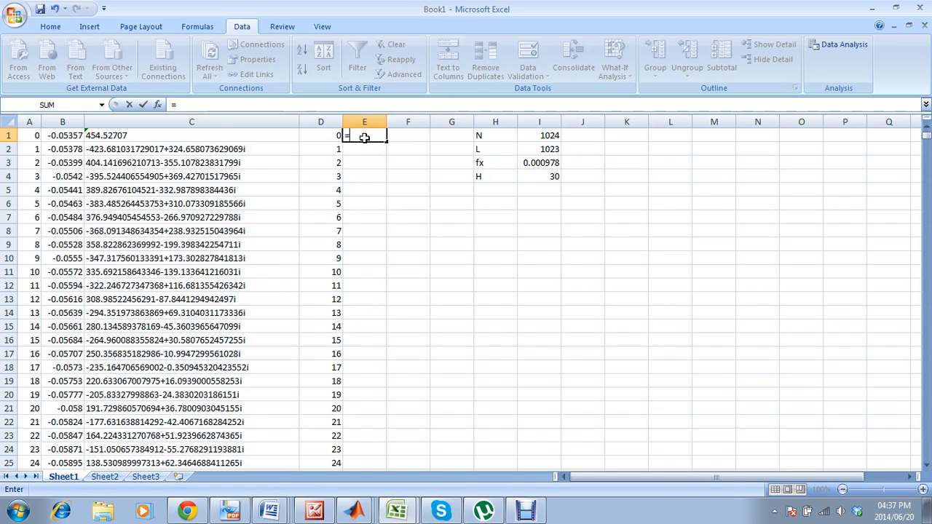
text(abs()
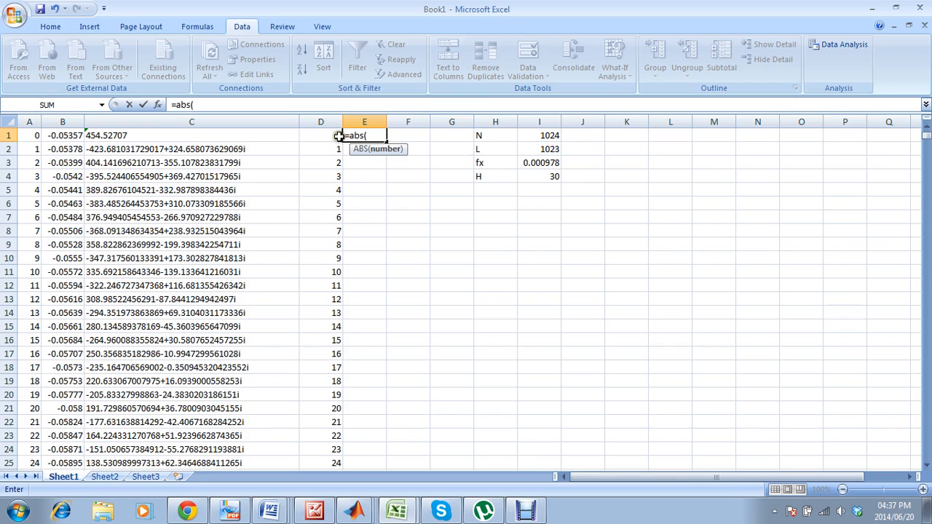
click(338, 137)
text(*)
click(501, 162)
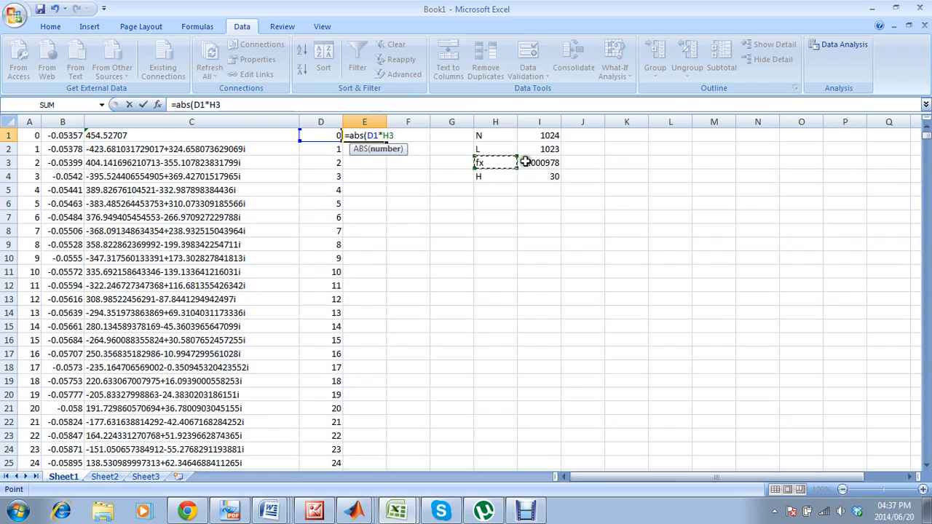
click(525, 162)
text())
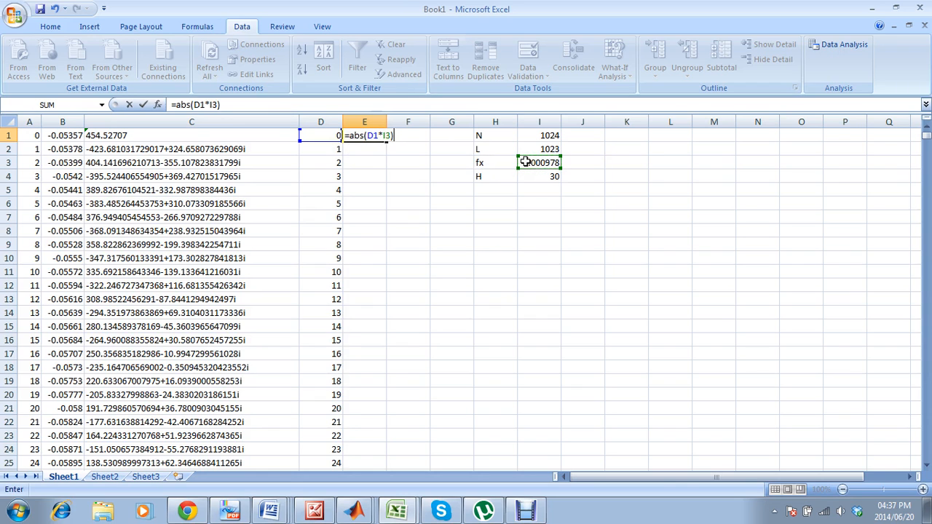
key(Return)
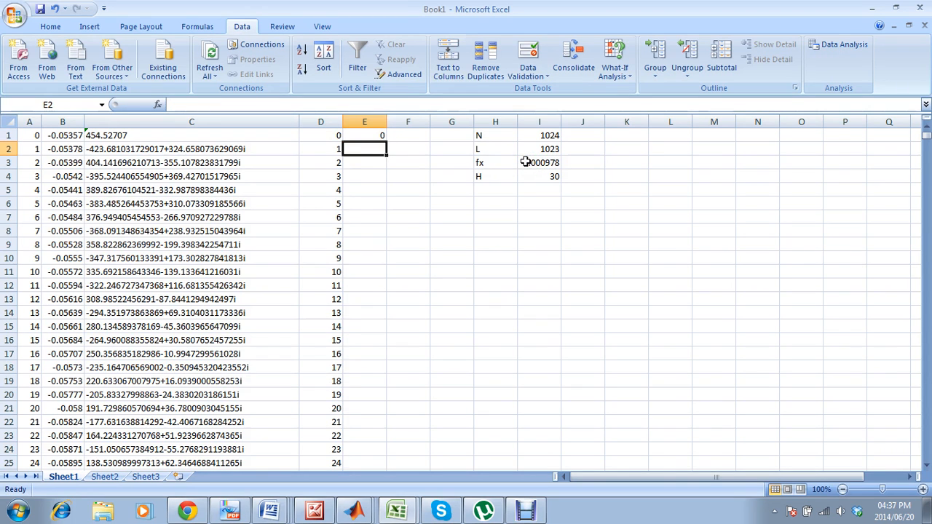
click(376, 135)
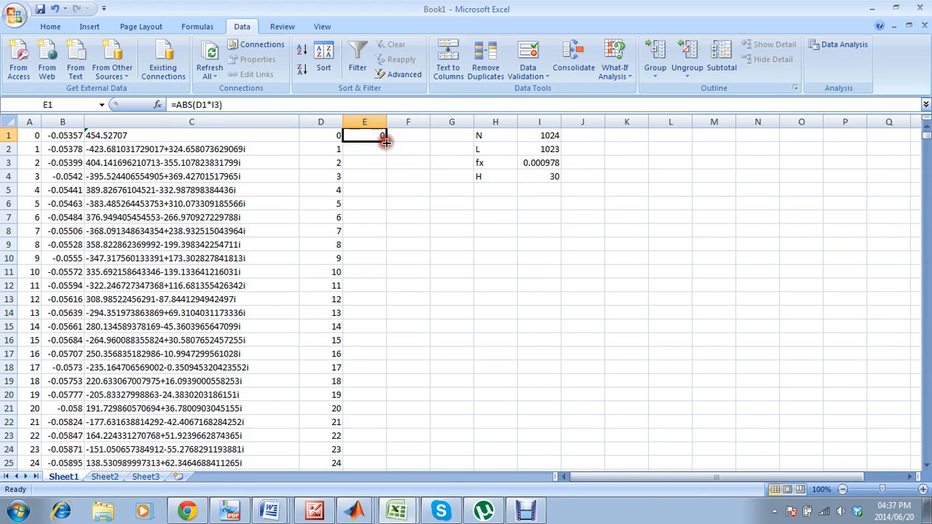
double_click(386, 141)
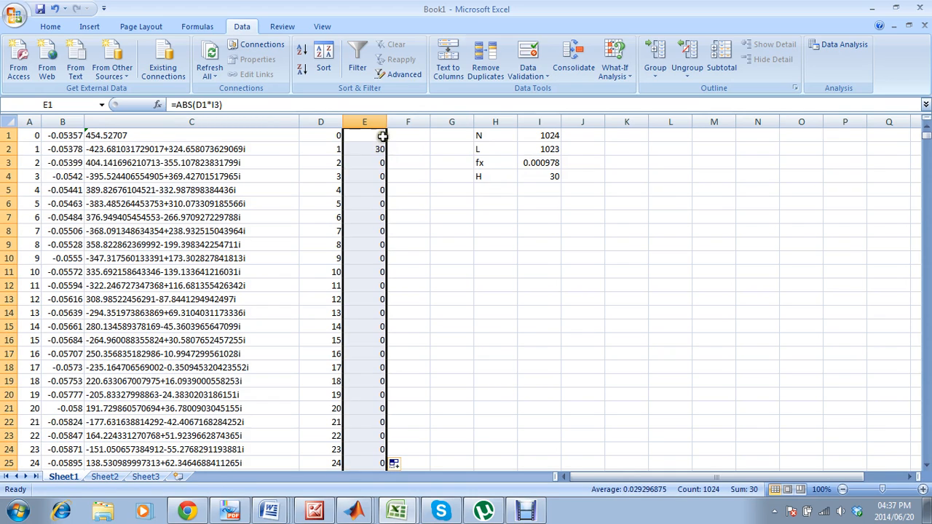
Change the formula in cell E1 to =ABS(D1*I$3) so the reference to fx keeps its row.
click(382, 136)
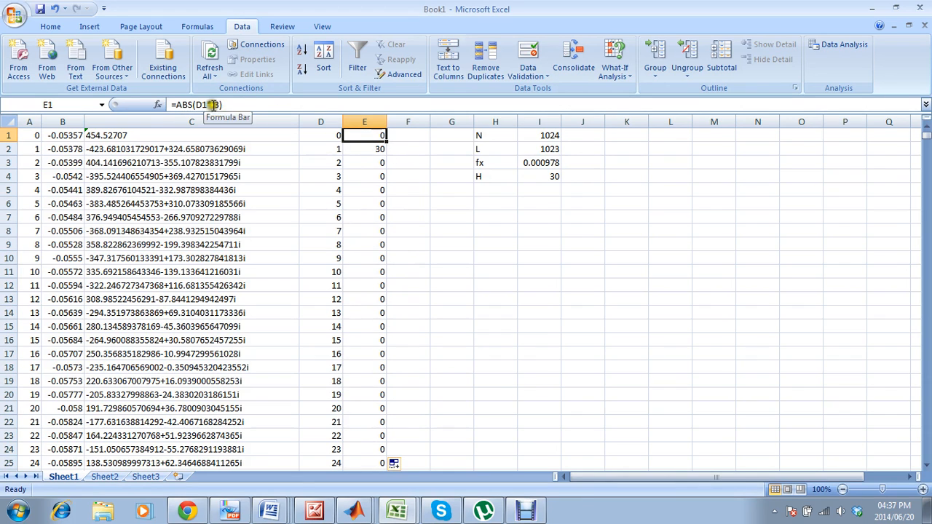
click(524, 163)
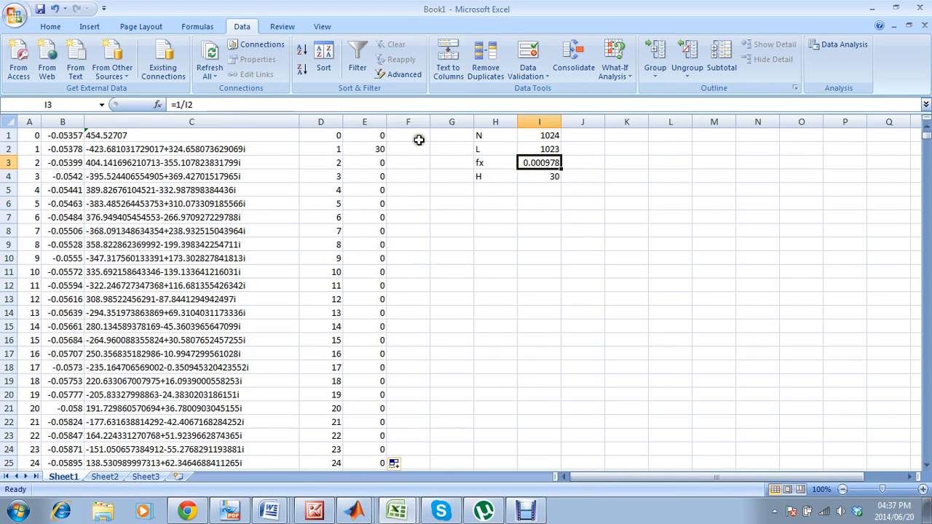
click(370, 137)
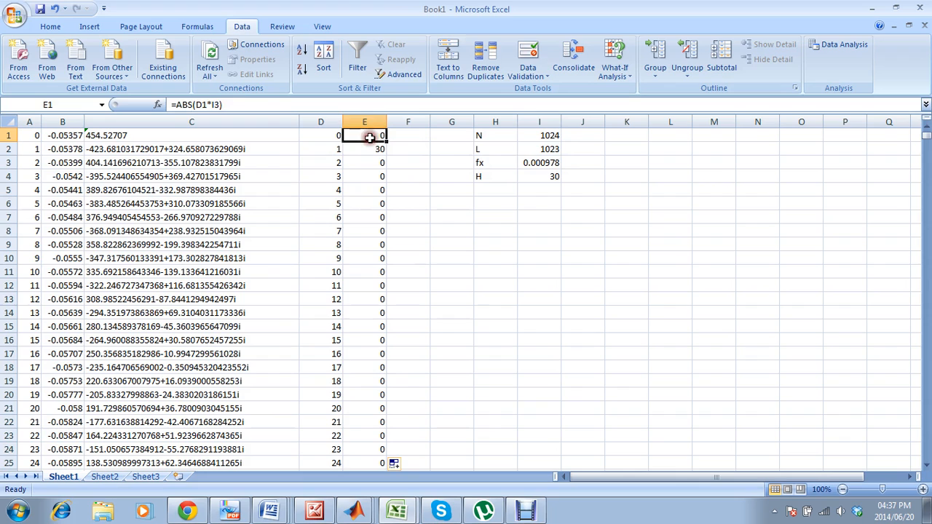
click(216, 105)
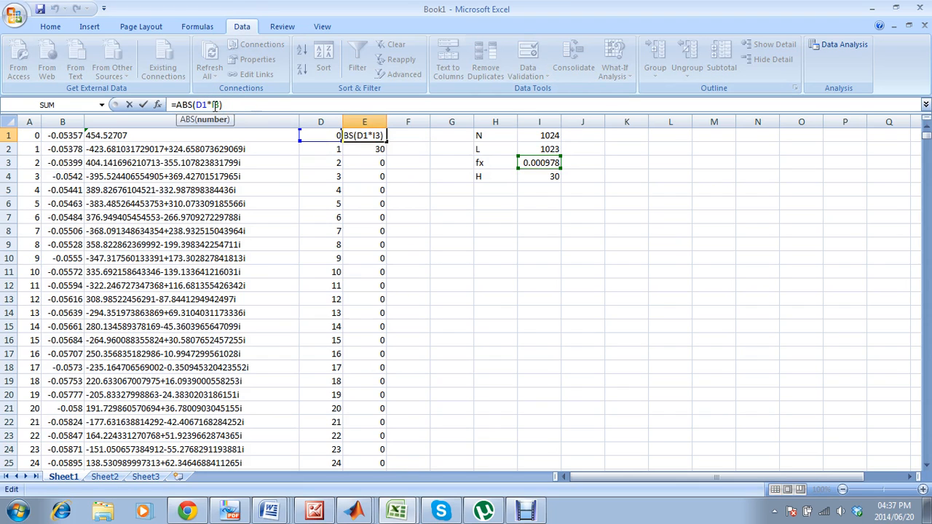
key(F4)
key(Return)
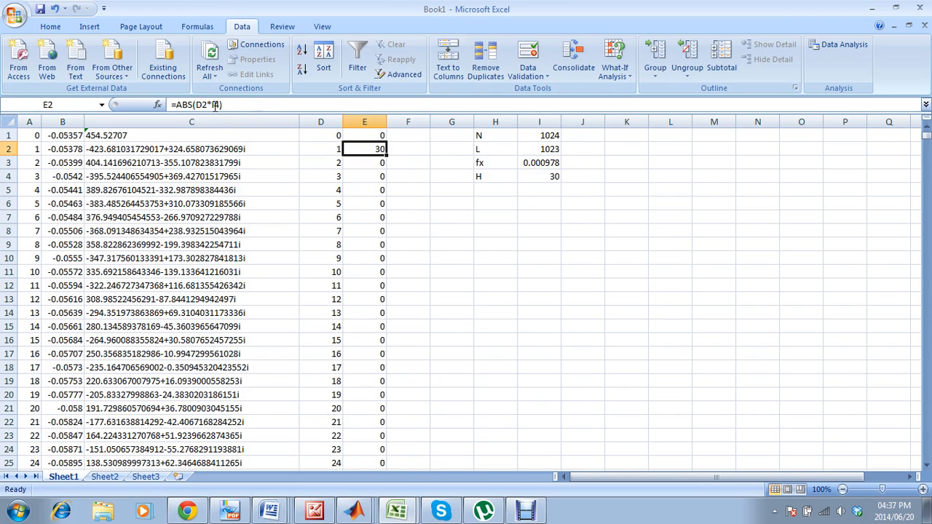
Fill the E1 formula down column E again and check the formula in cell E11.
click(365, 136)
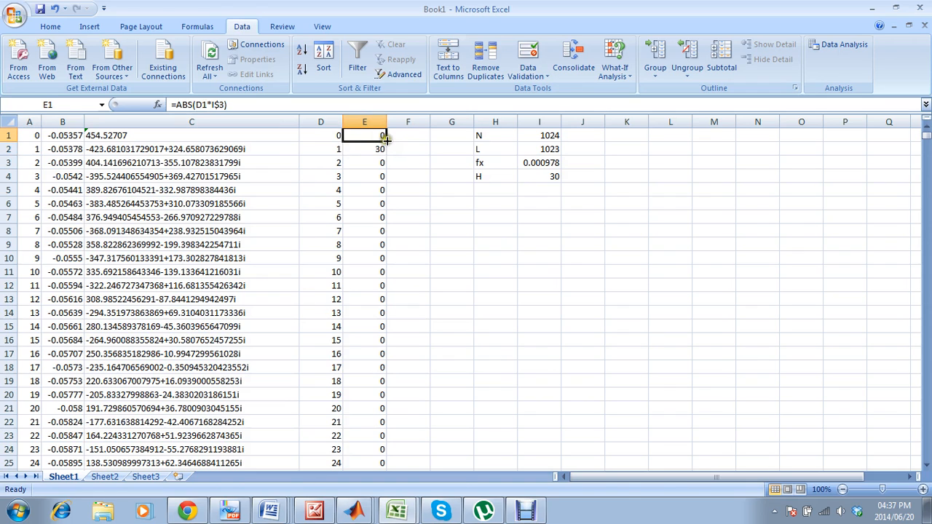
double_click(386, 142)
click(358, 271)
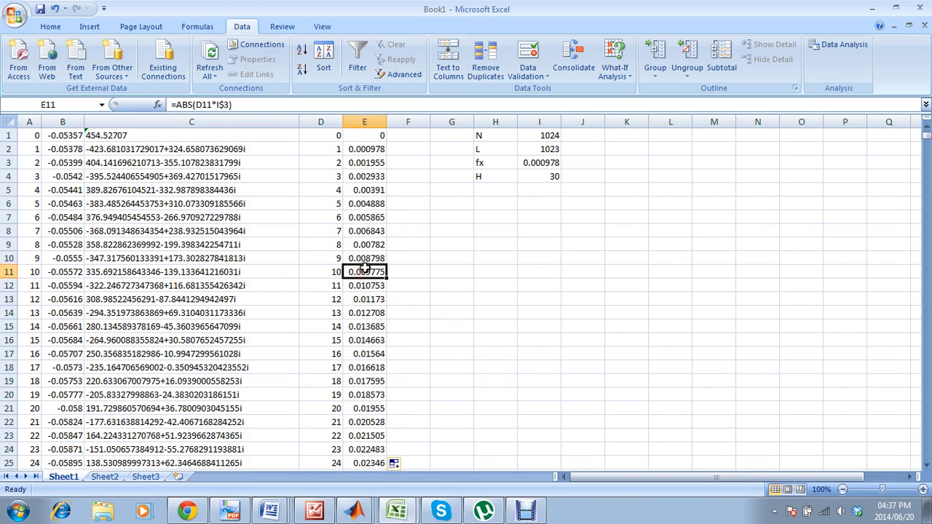
click(355, 107)
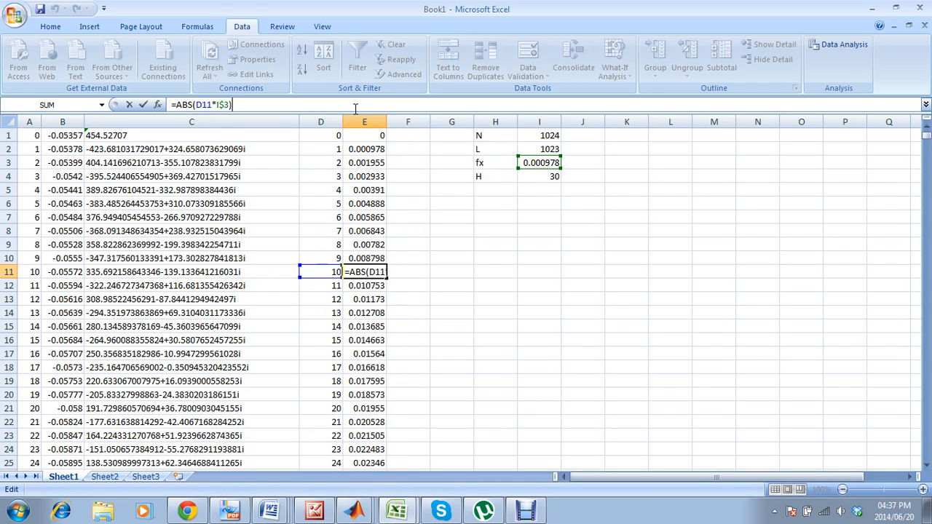
Enter the formula =EXP(-2*PI()*E1*I$4) in cell F1 and fill it down column F.
click(400, 137)
click(402, 105)
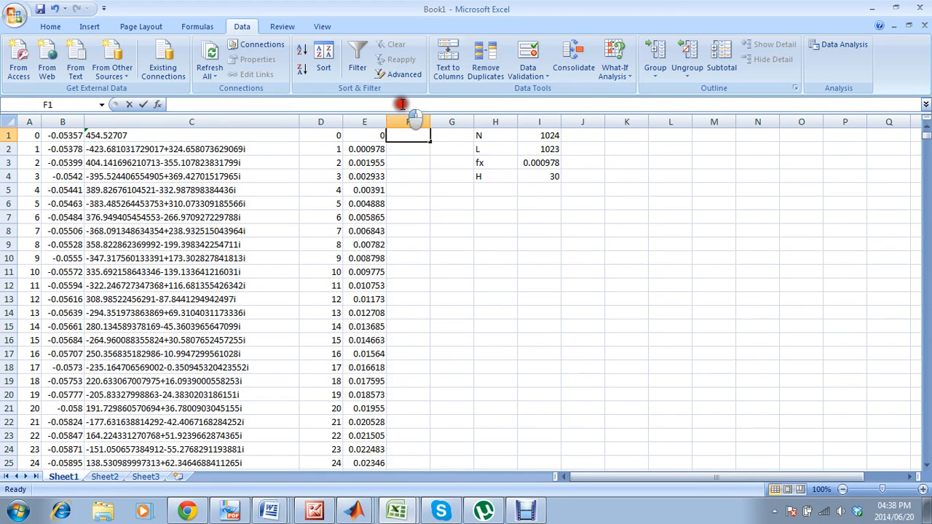
text(=)
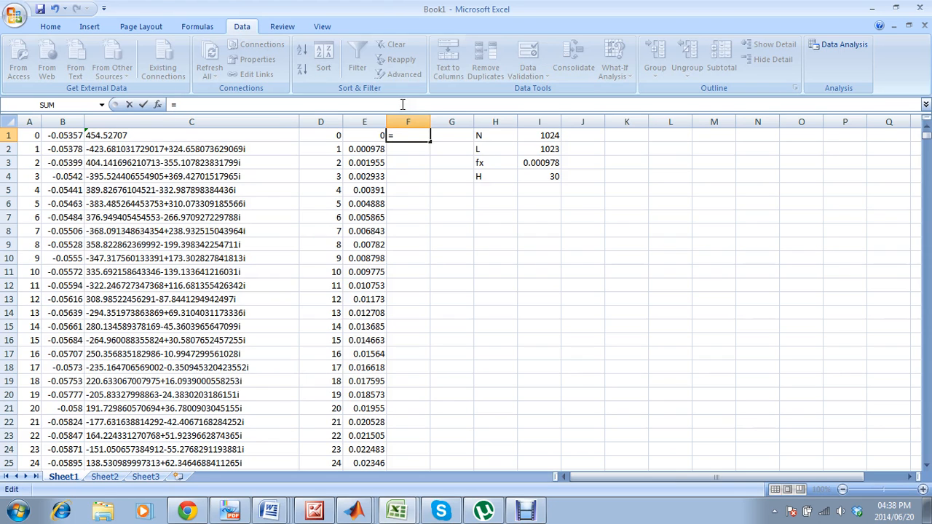
text(exp(-2*pi()
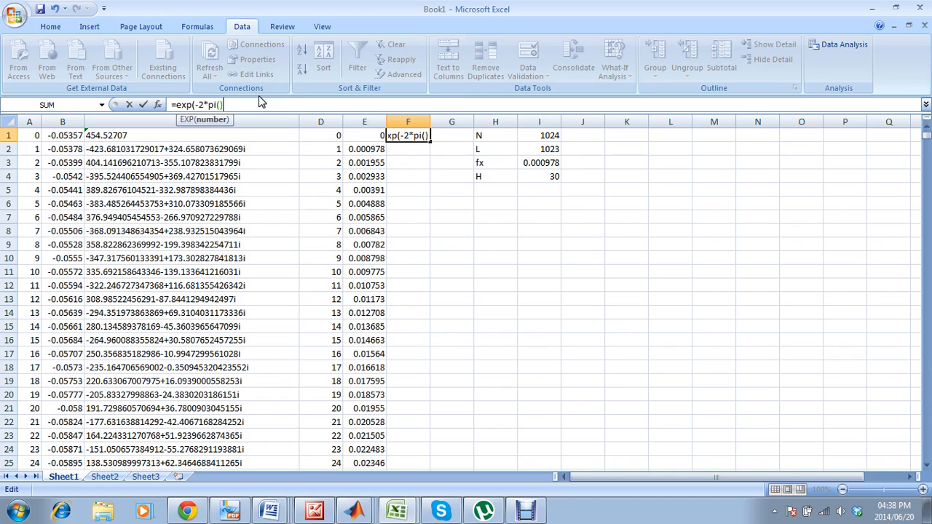
text(*)
click(354, 137)
text(*)
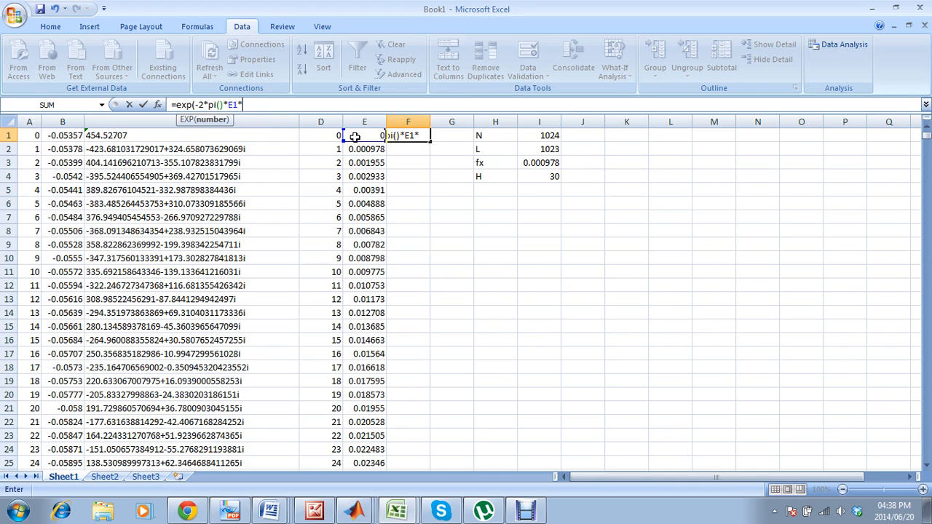
click(534, 176)
click(245, 105)
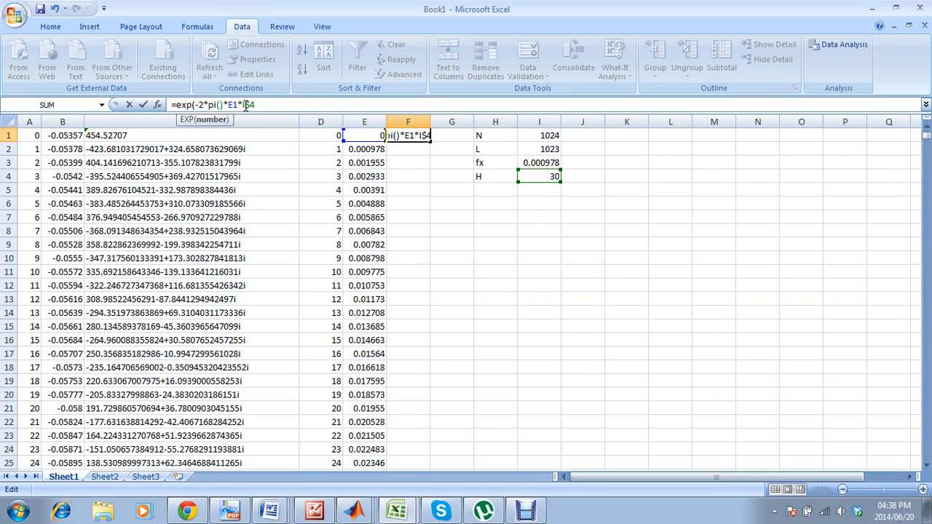
key(Right)
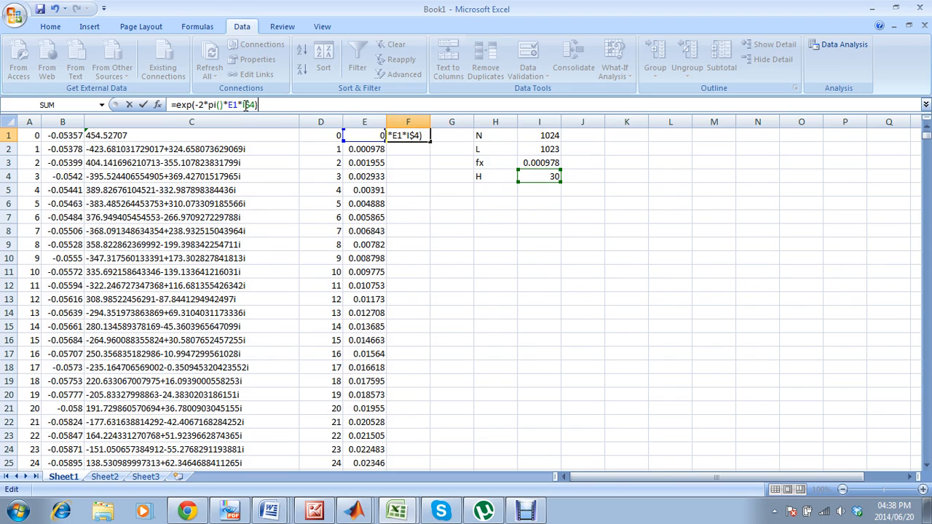
key(Return)
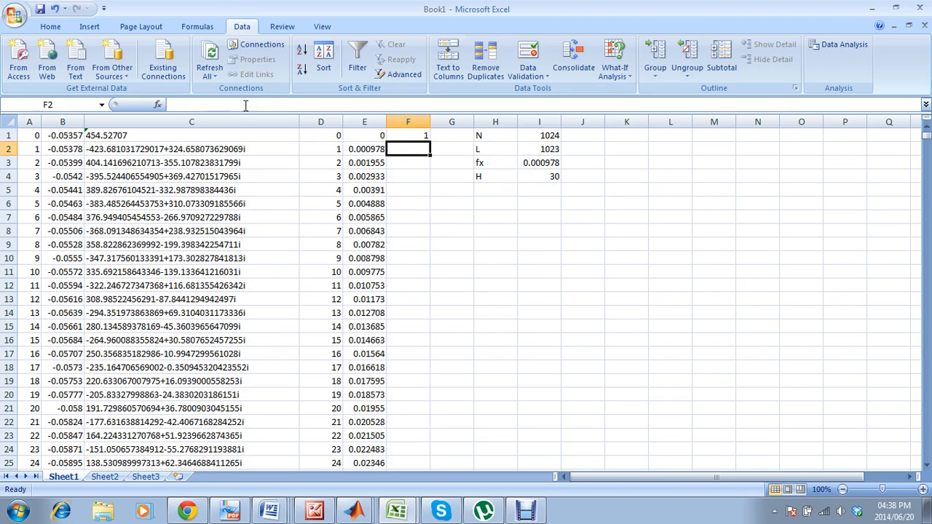
click(416, 137)
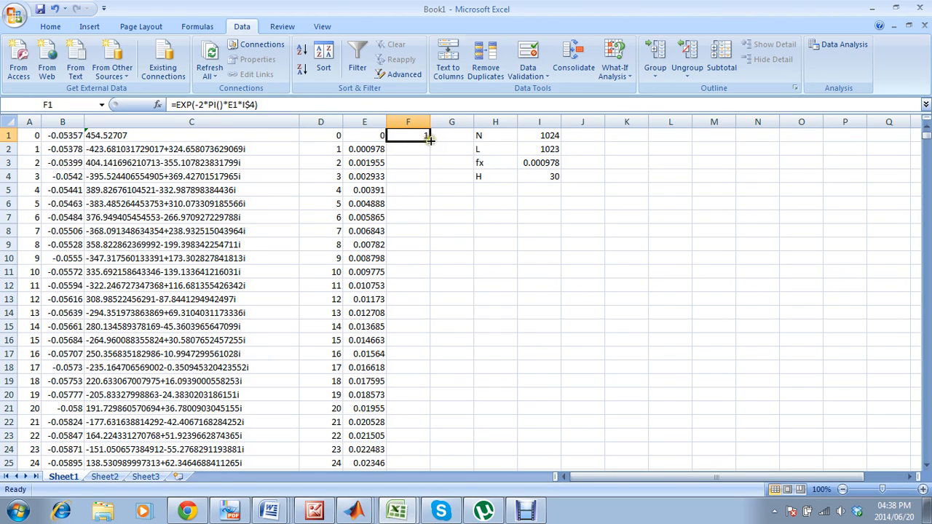
double_click(430, 141)
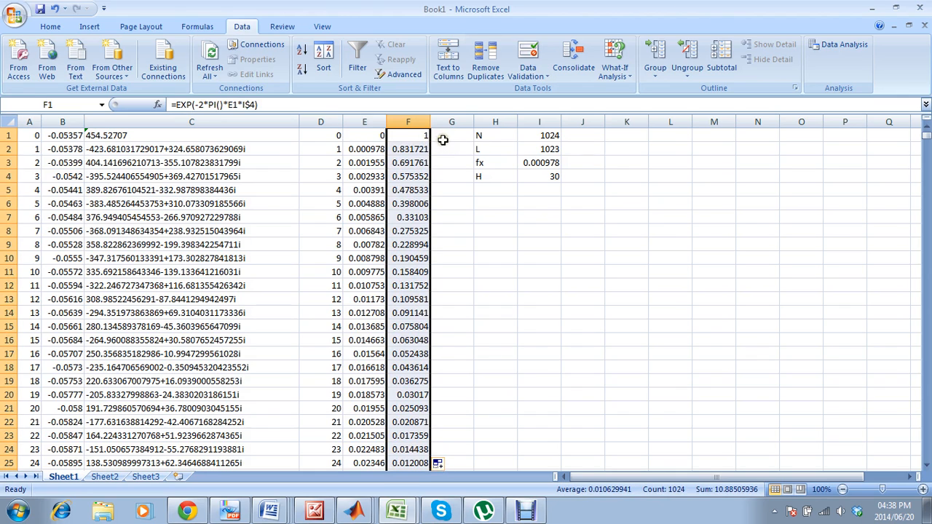
Enter the formula =IMPRODUCT(C1,F1) in cell G1.
click(438, 133)
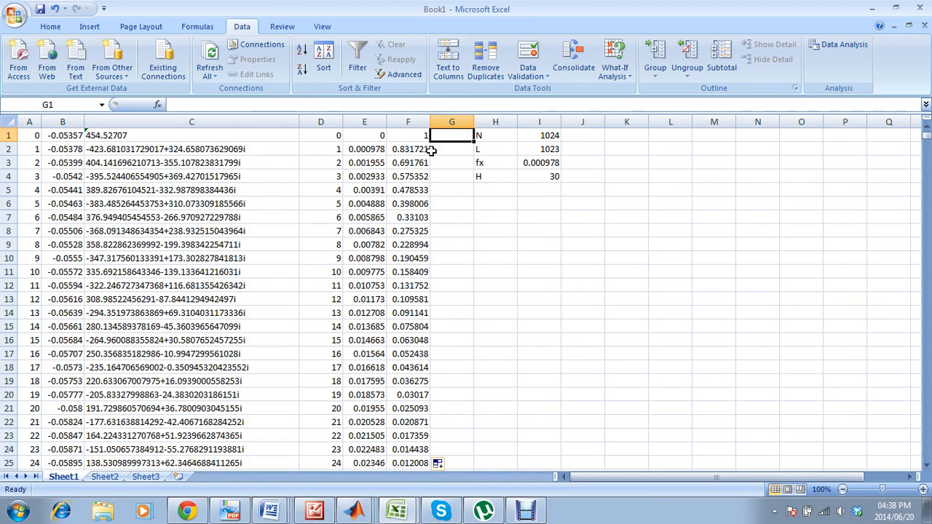
text(=)
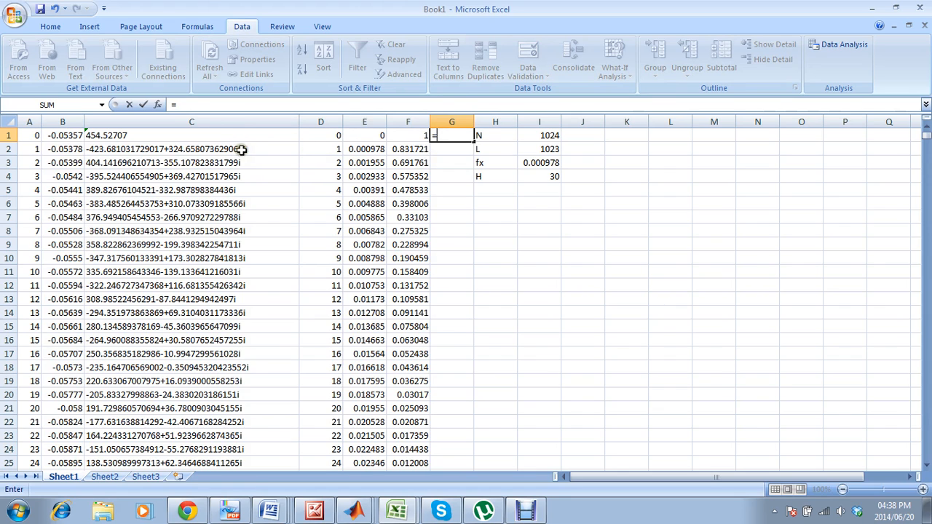
text(improduct)
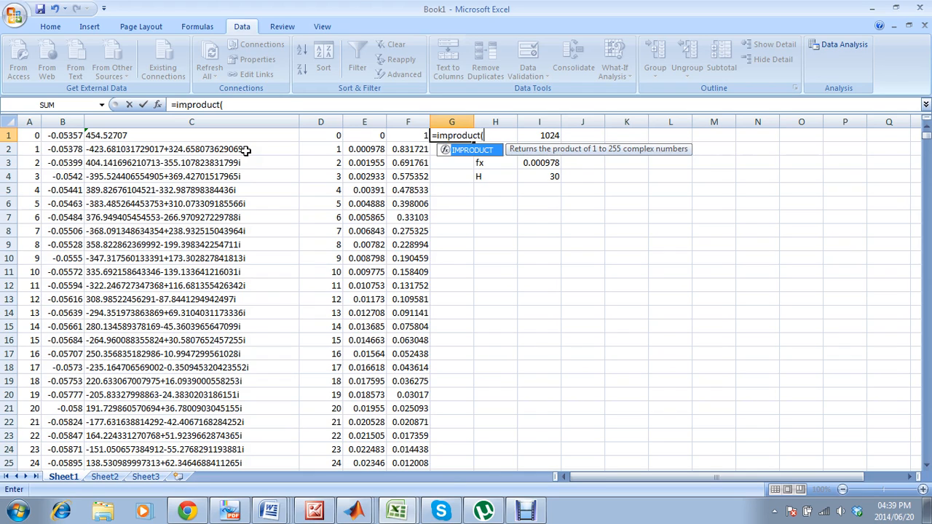
text(()
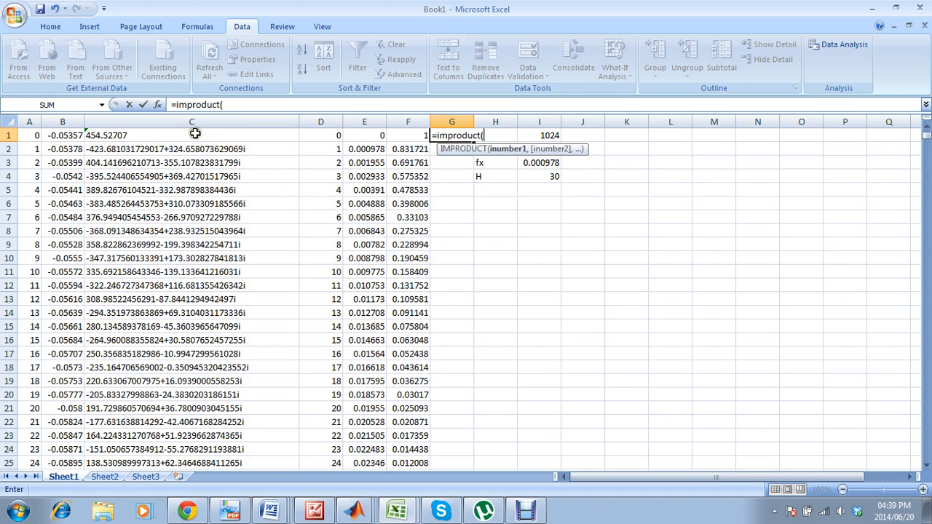
click(195, 134)
text(,)
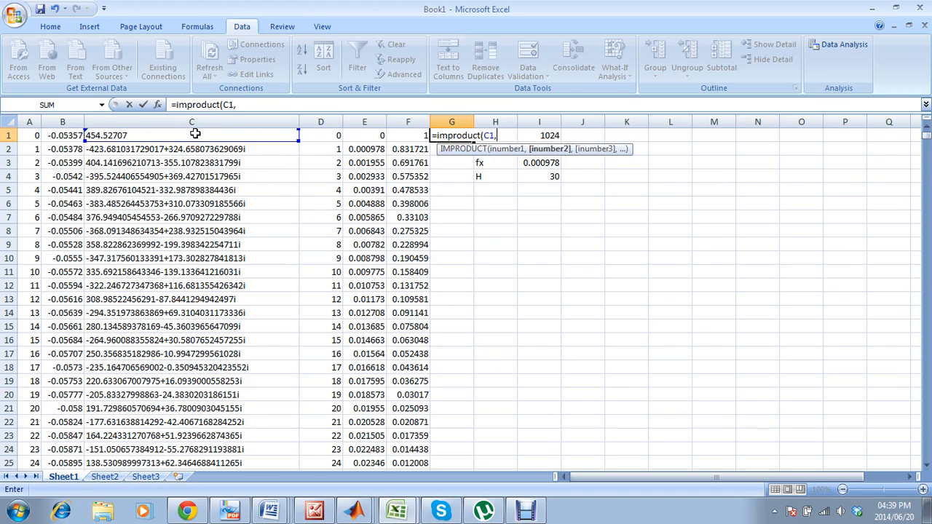
click(405, 137)
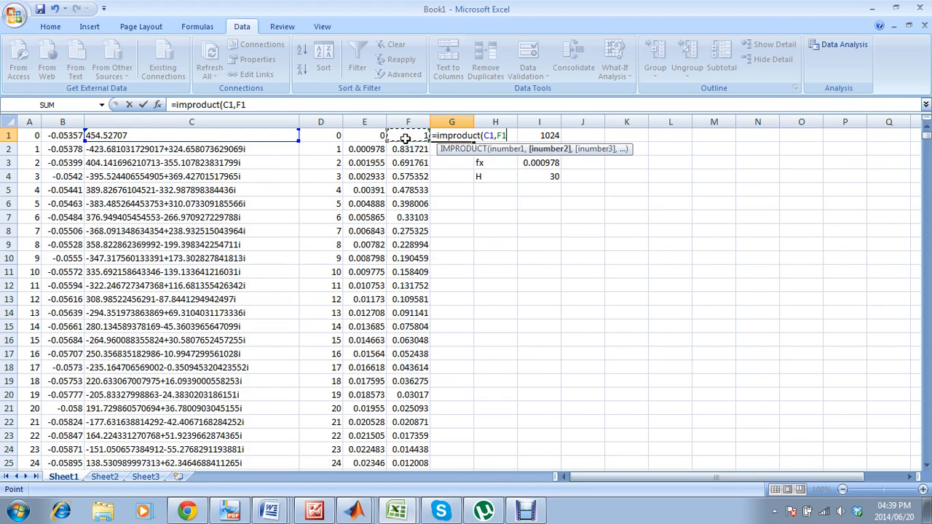
text())
key(Return)
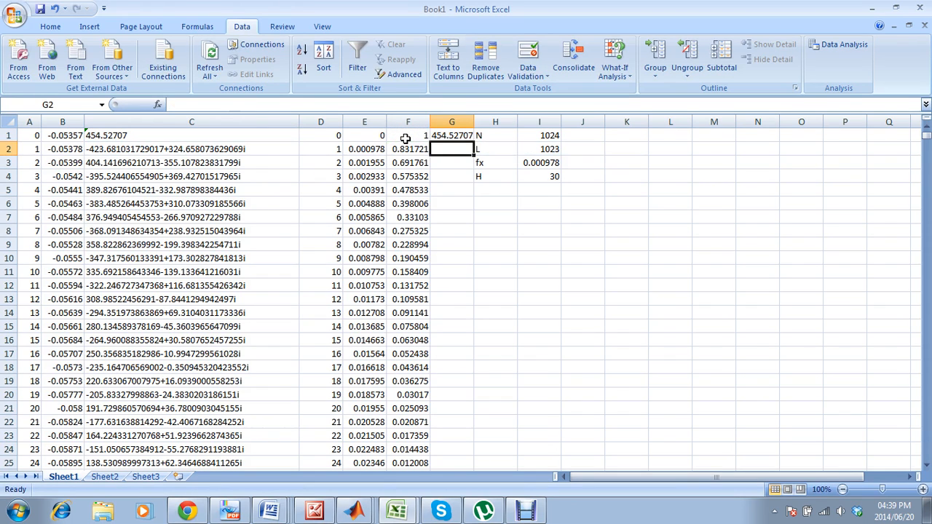
Fill the G1 formula down column G and widen the column to fit the complex numbers.
click(453, 136)
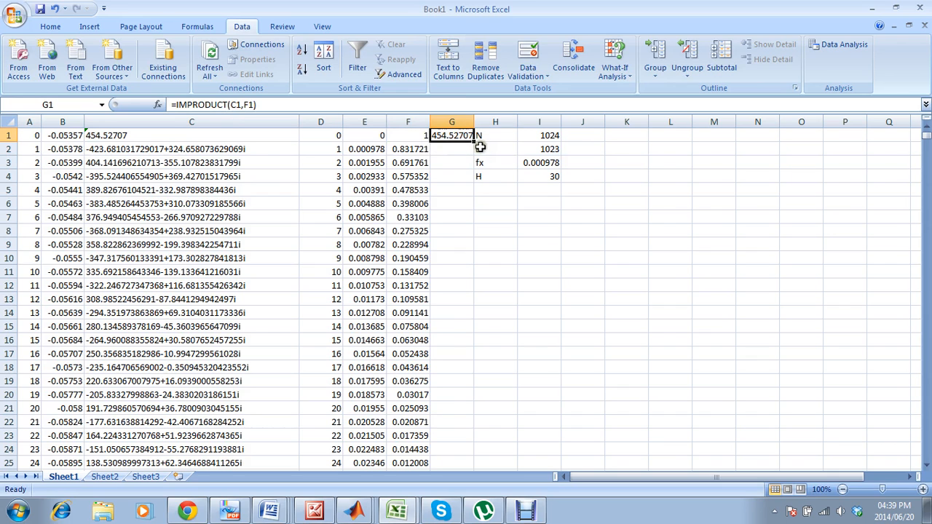
double_click(473, 142)
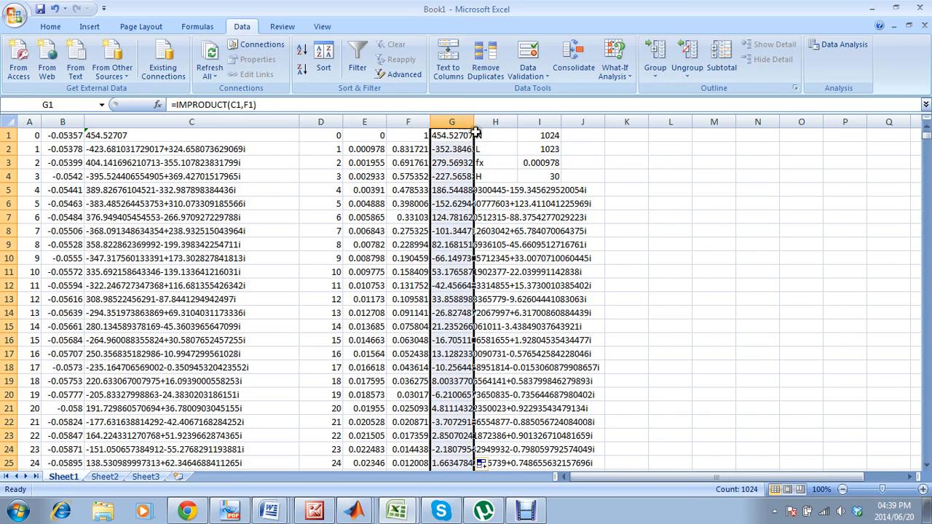
drag(474, 124, 596, 127)
Start a Fourier Analysis with the input range $G$1:$G$1024.
click(714, 135)
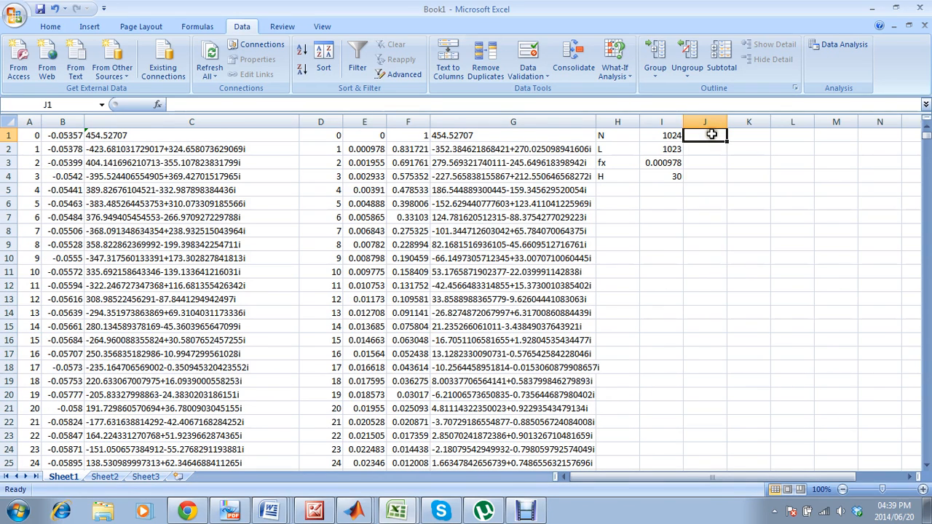
click(830, 44)
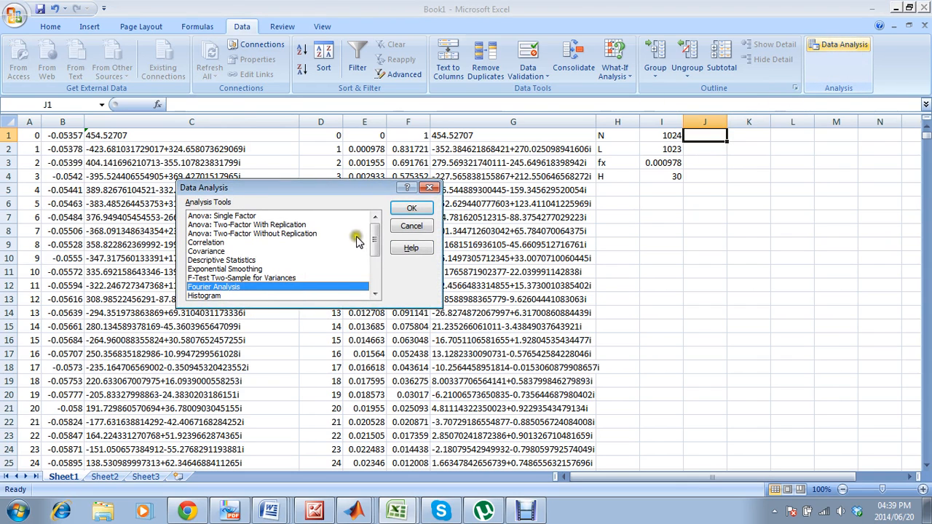
click(408, 208)
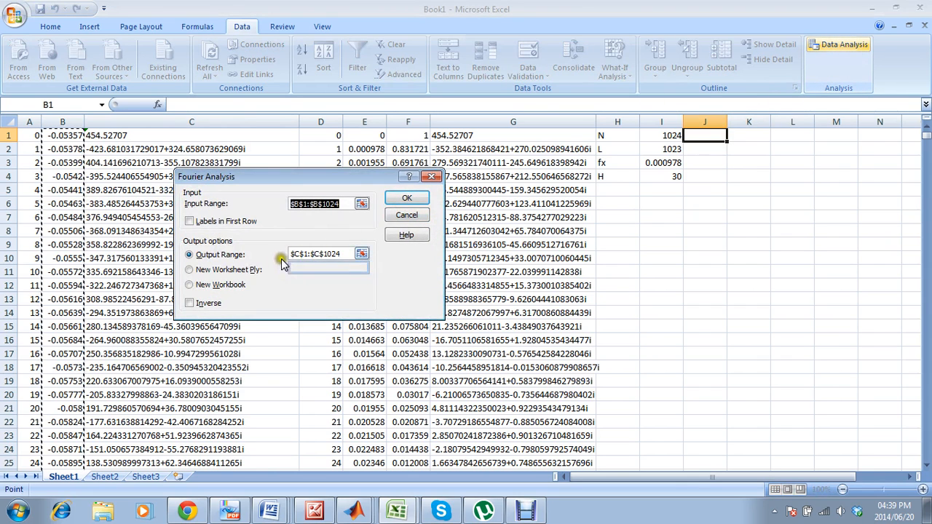
click(300, 204)
key(BackSpace)
text(g)
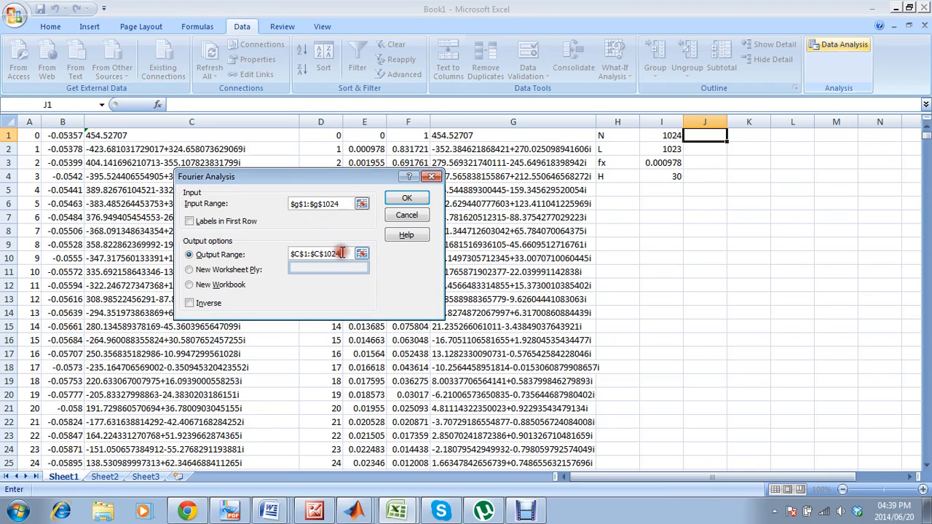
Set the Fourier Analysis output range to $J$1:$J$1024 and run it as an inverse transform.
click(298, 254)
key(BackSpace)
text(j)
click(315, 254)
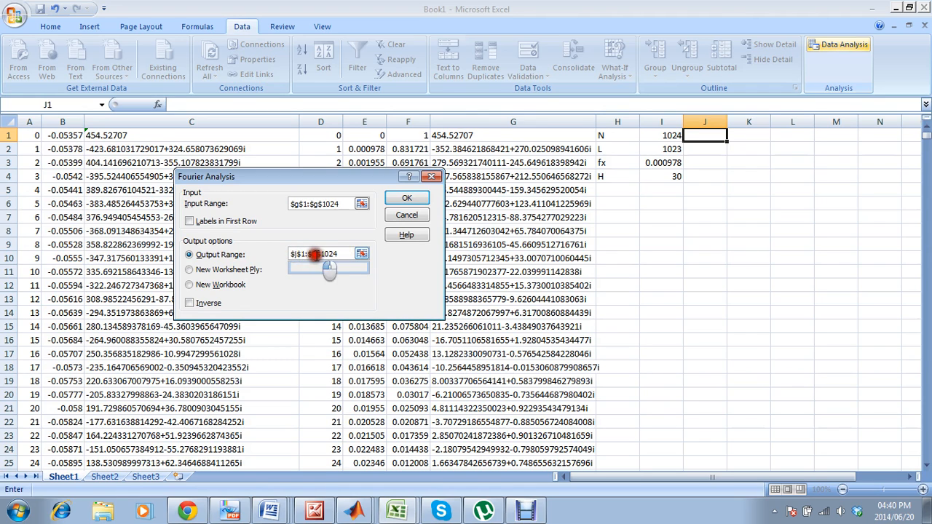
key(BackSpace)
text(j)
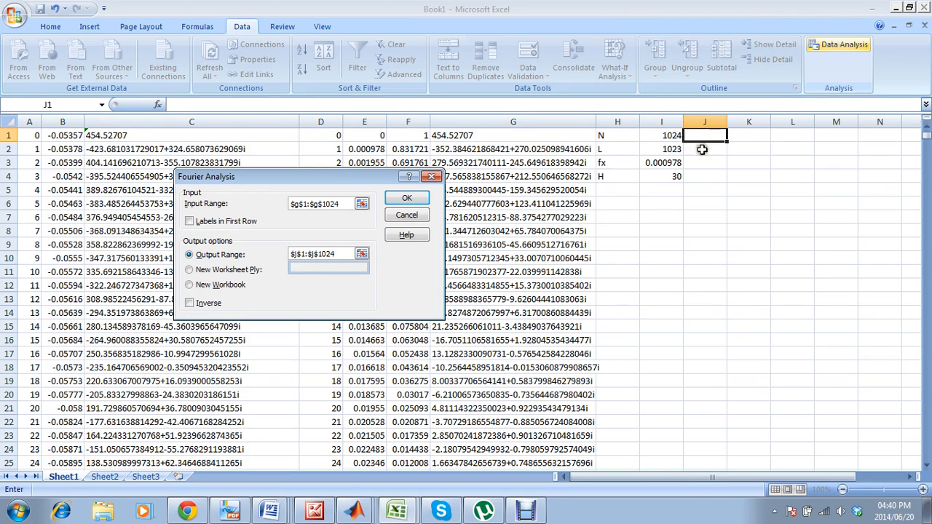
click(189, 303)
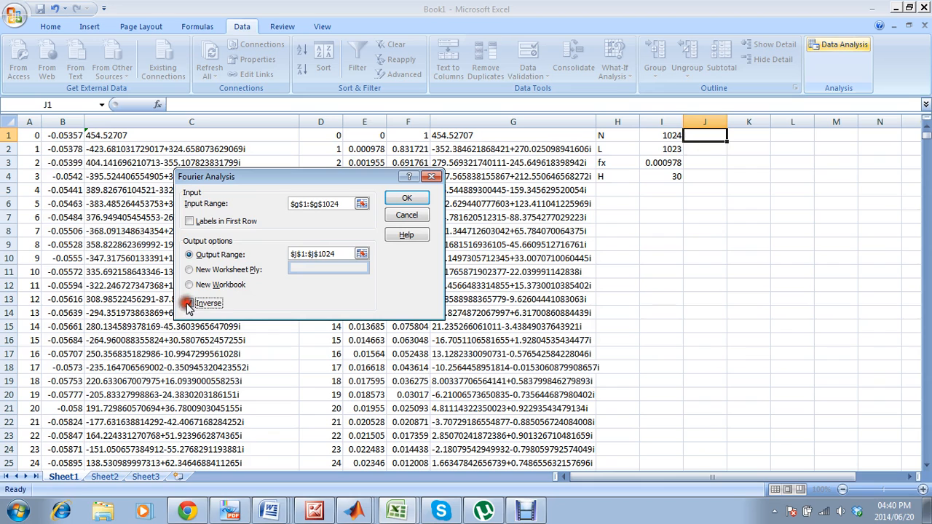
click(391, 198)
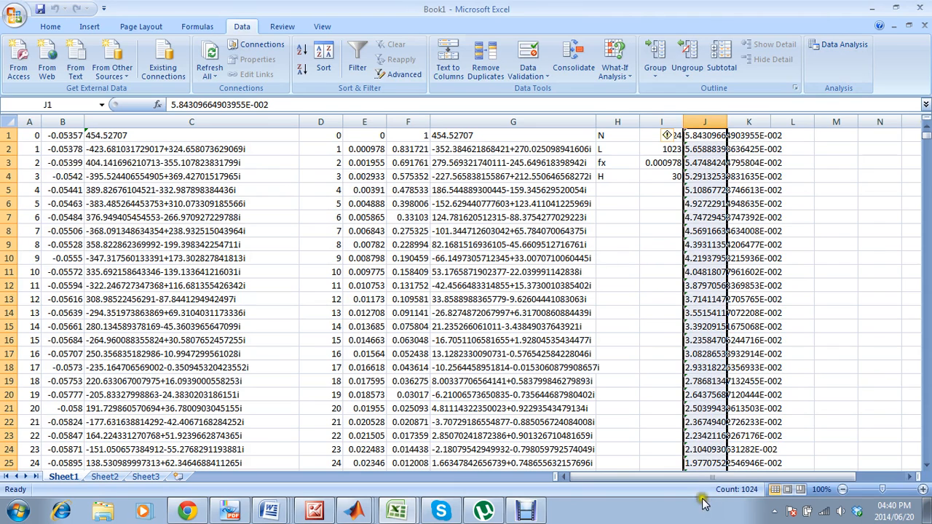
drag(696, 483, 733, 519)
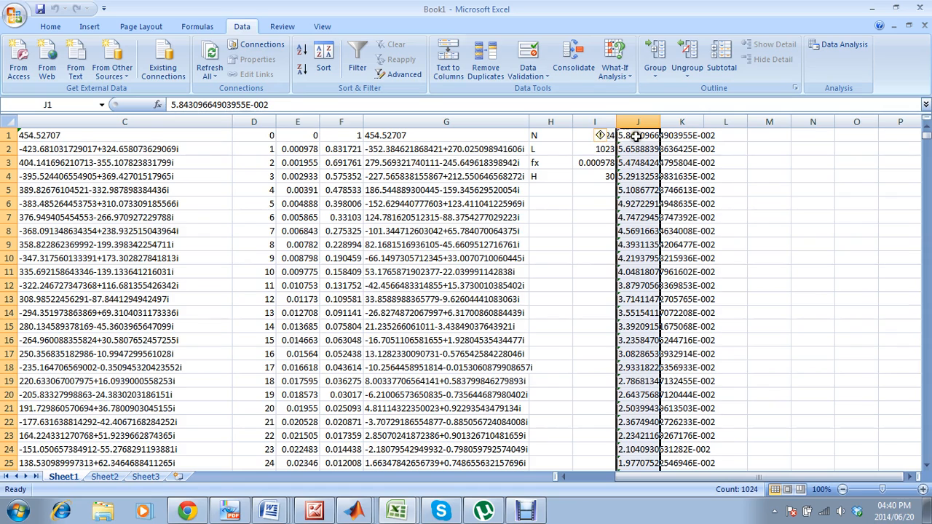
mouse_move(603, 139)
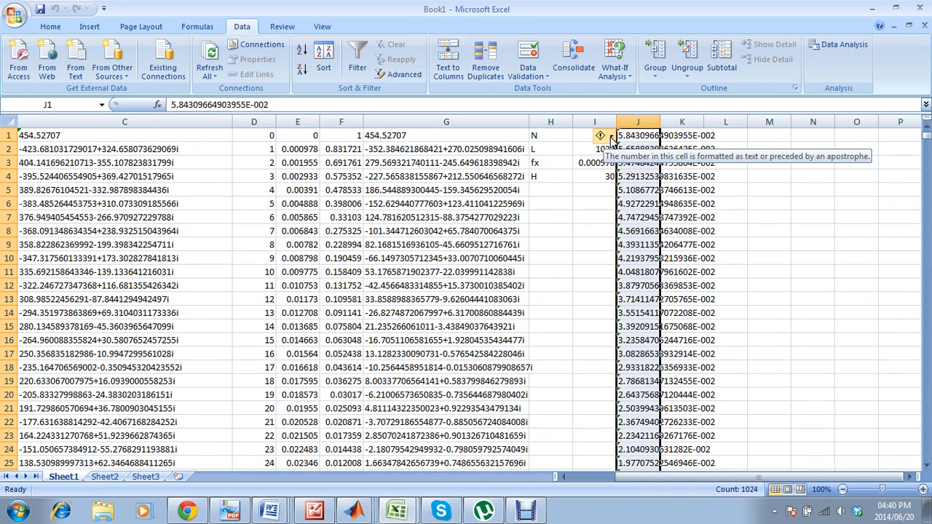
click(610, 136)
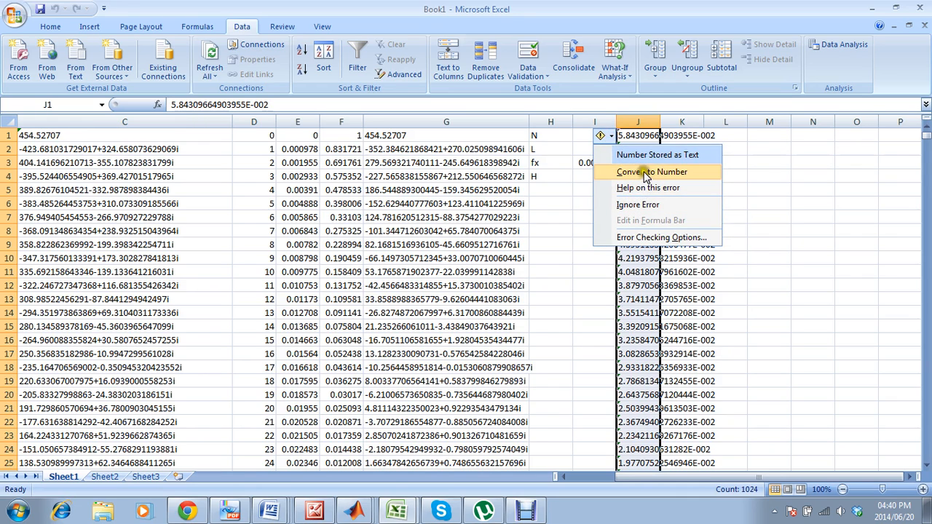
click(740, 136)
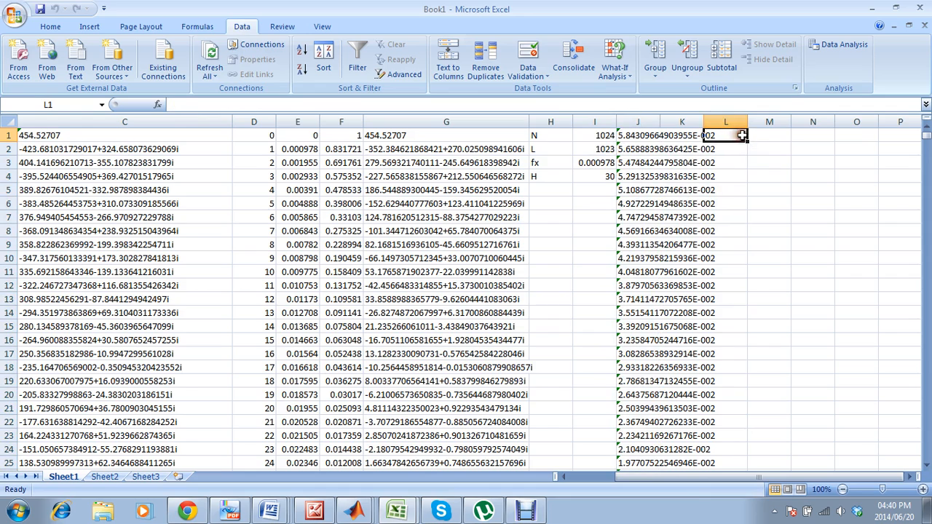
click(751, 135)
text(=)
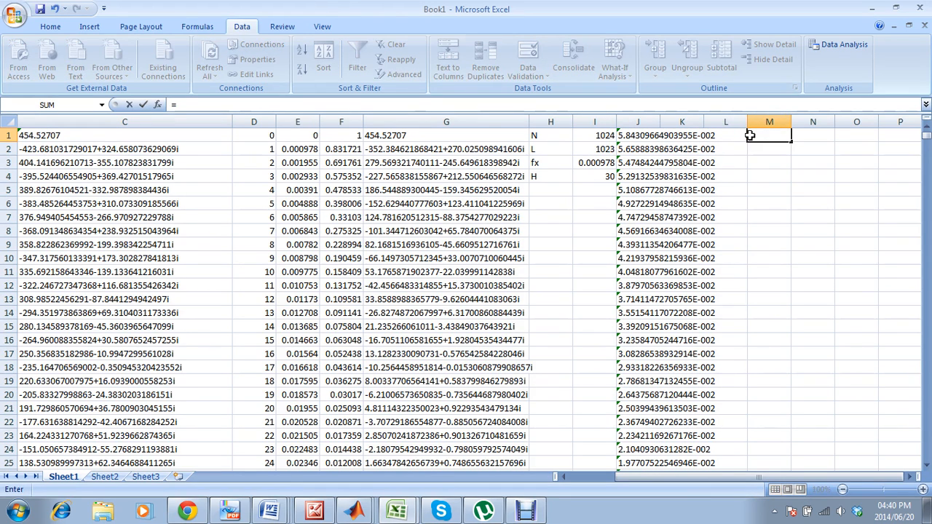
click(639, 136)
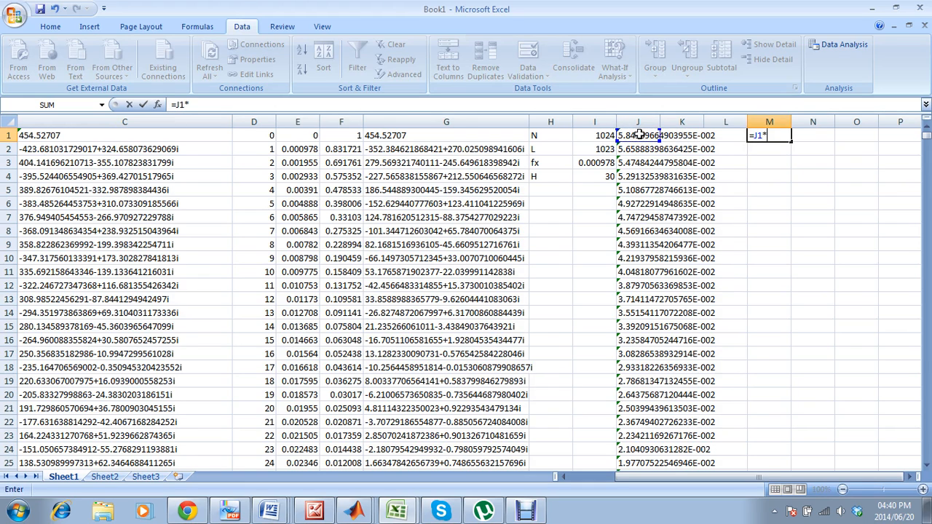
key(Return)
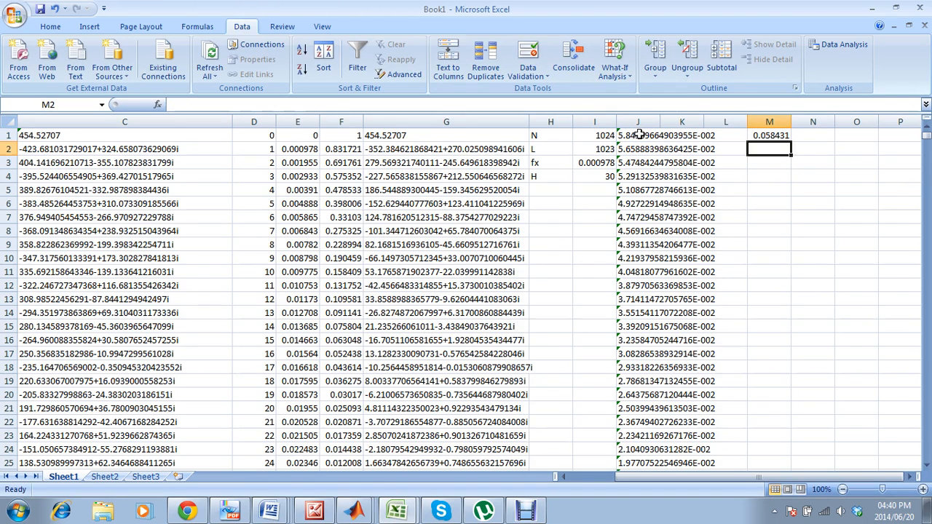
click(778, 136)
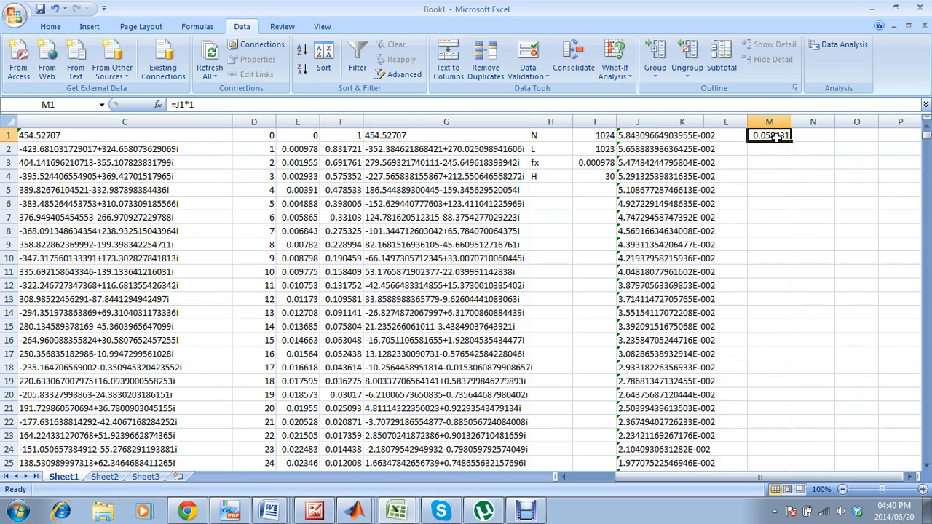
key(Delete)
Enter the formula =J1*1 in cell K1 and fill it down column K.
click(687, 136)
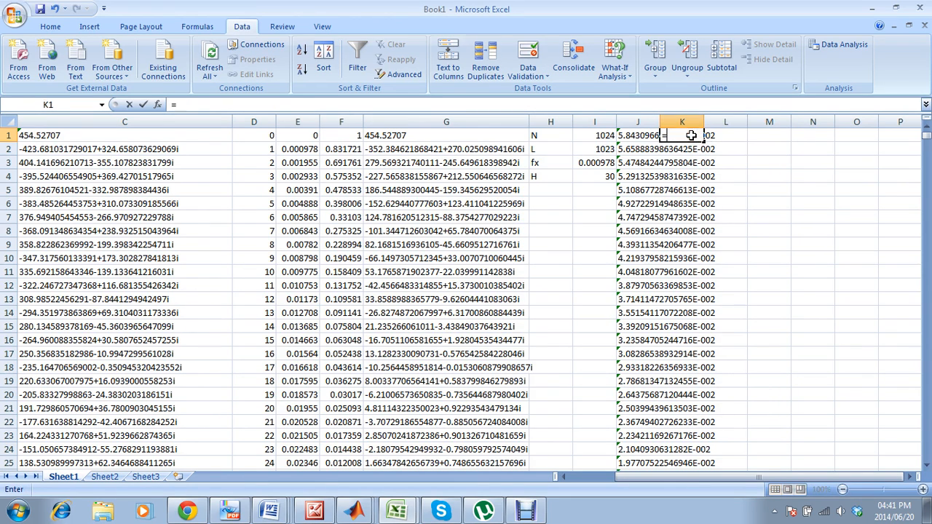
text(=)
click(655, 135)
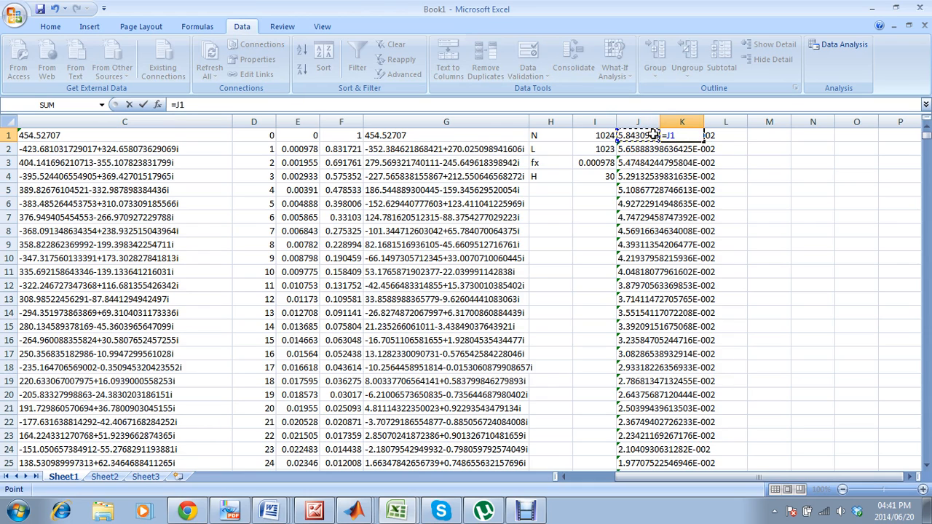
key(Return)
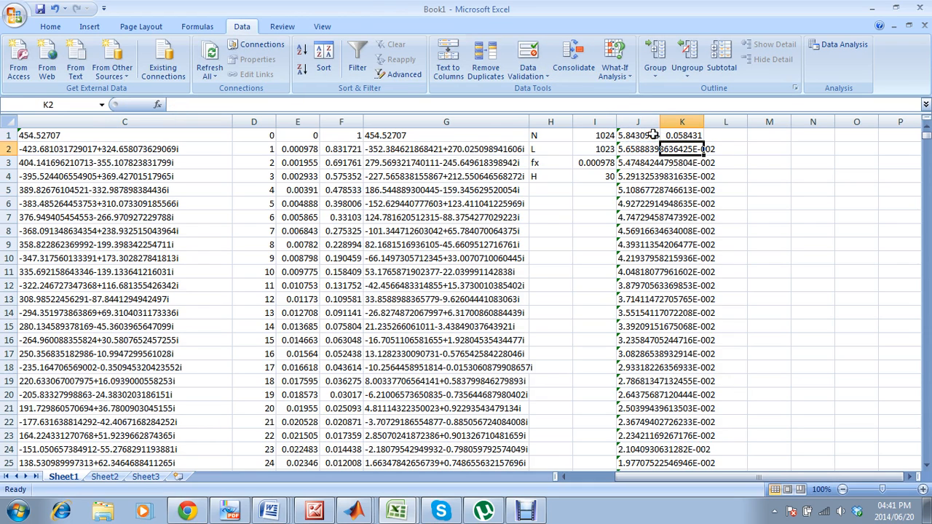
click(689, 137)
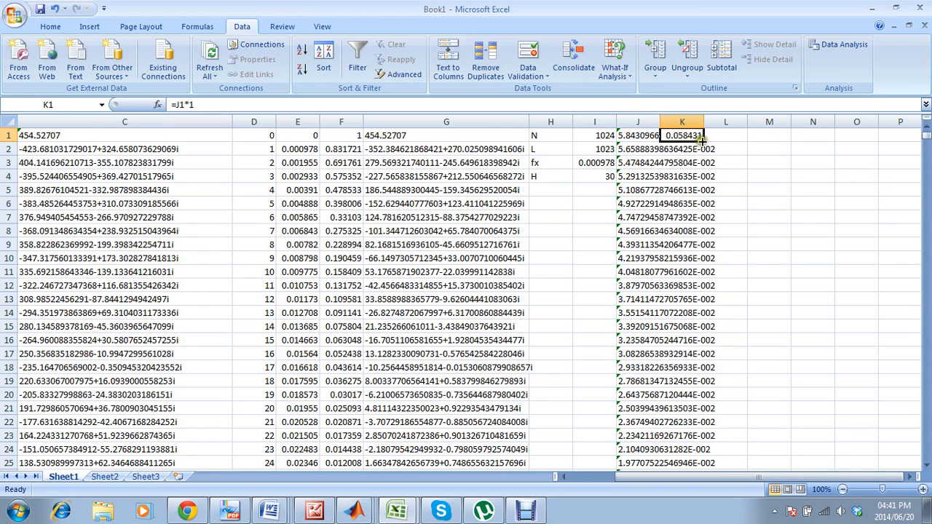
double_click(704, 141)
click(717, 151)
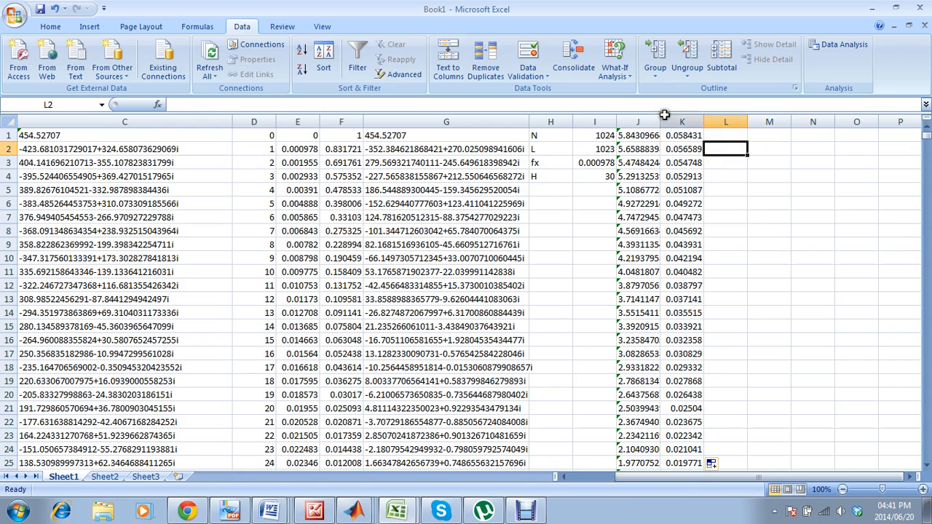
Insert an empty scatter chart with straight lines, starting from a blank cell.
drag(652, 483, 609, 483)
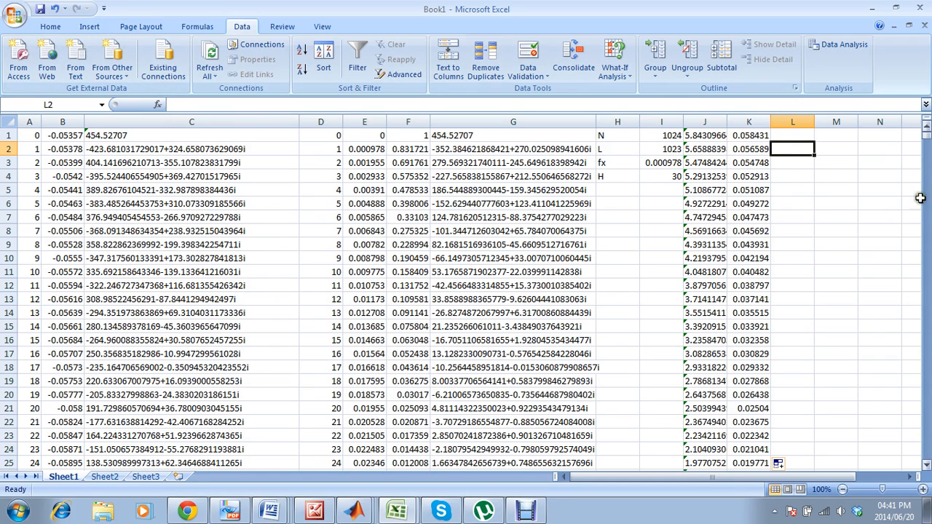
click(867, 150)
click(89, 26)
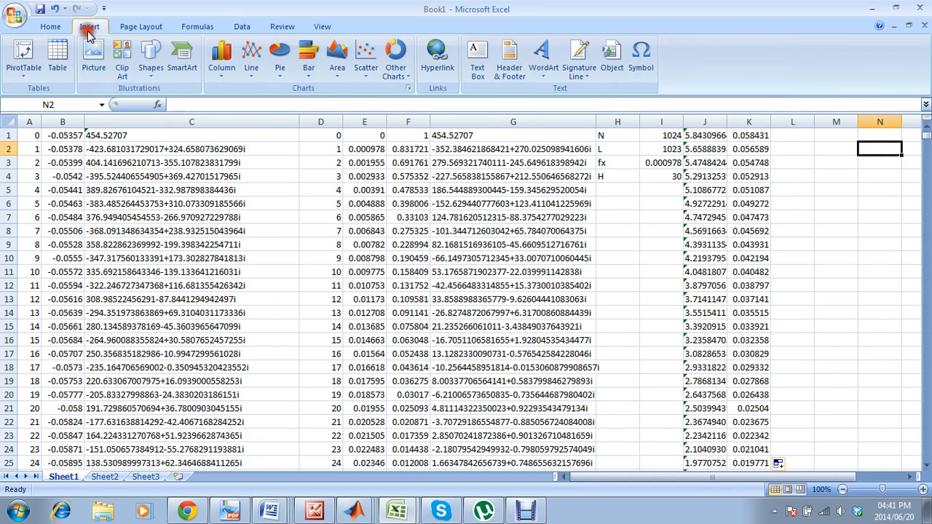
click(364, 69)
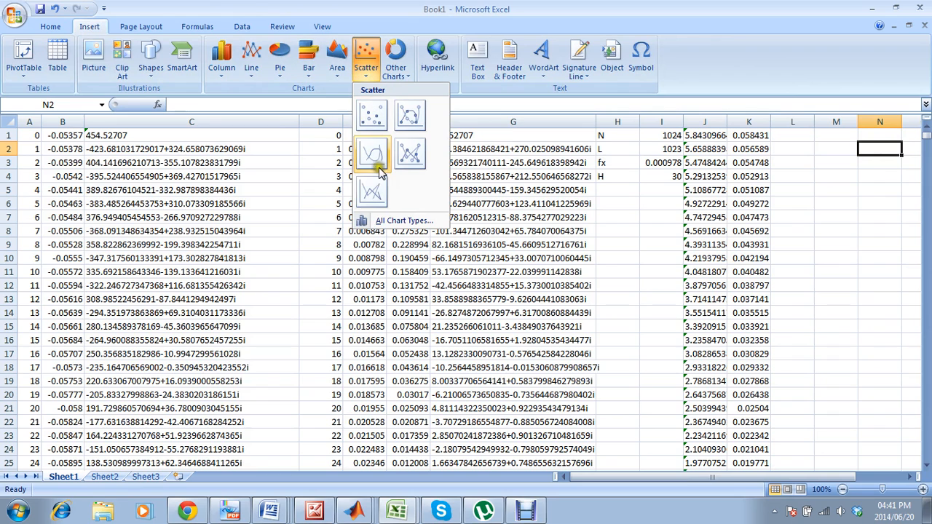
click(376, 188)
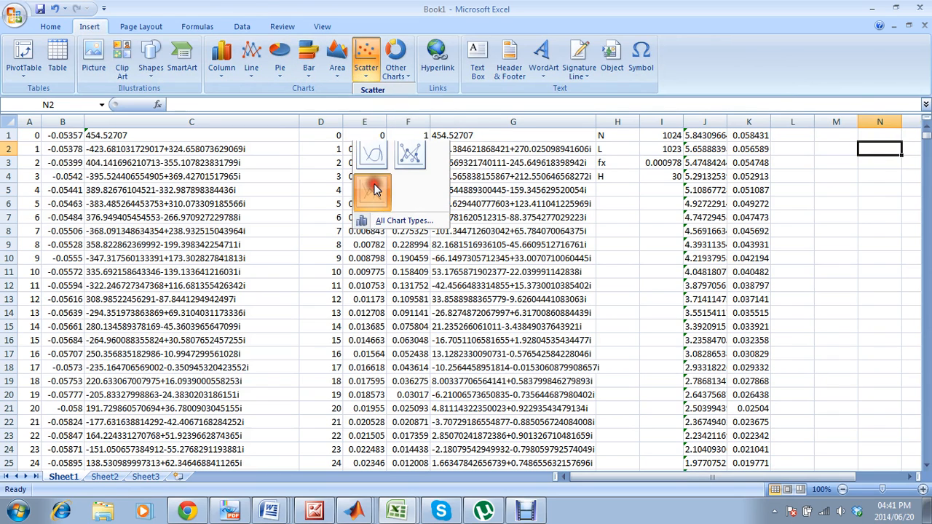
Add a data series to the empty chart with X values =Sheet1!$A$1:$A$1024.
right_click(455, 281)
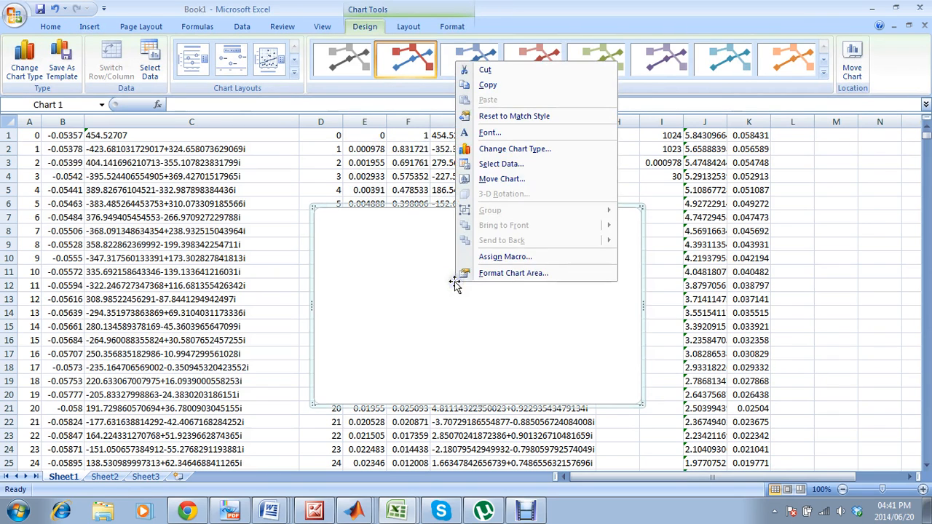
click(531, 164)
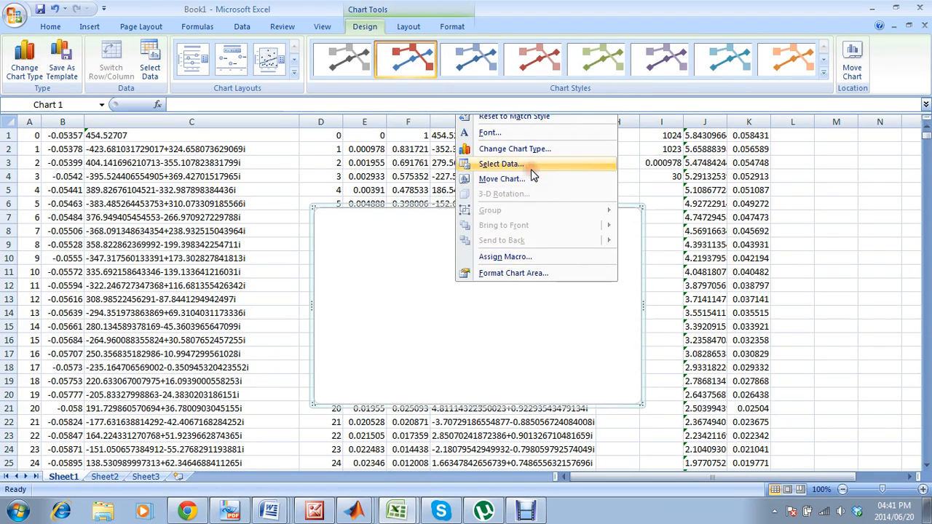
click(179, 247)
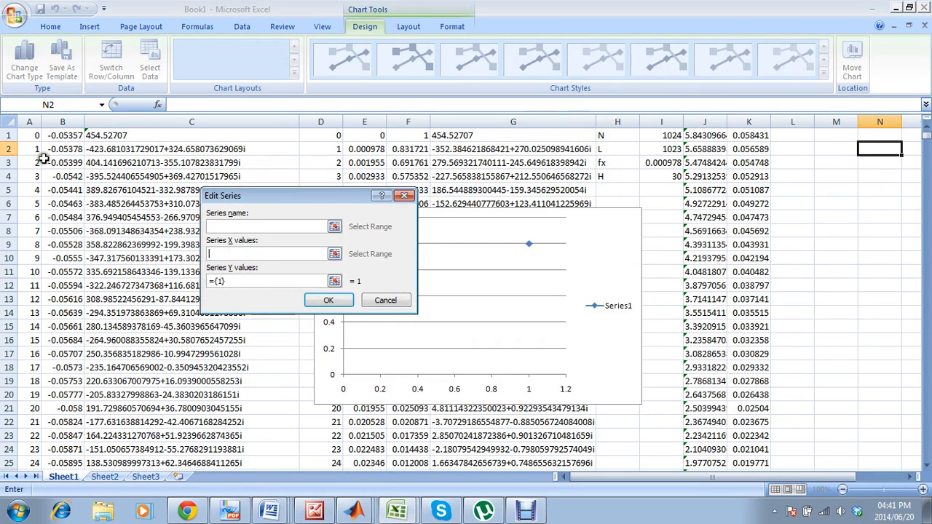
drag(36, 141, 40, 450)
Set the series' Y values to =Sheet1!$B$1:$B$1024, name it Old, and apply the chart data.
click(263, 281)
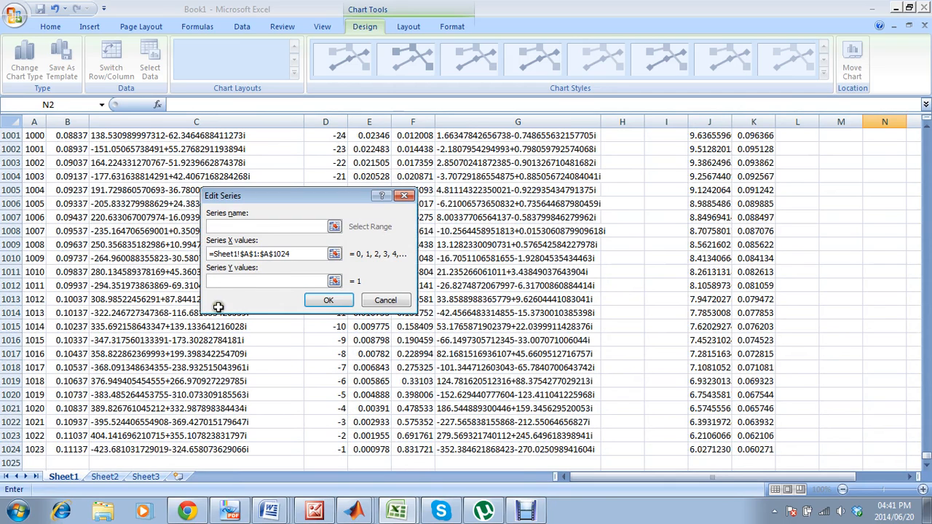
click(61, 450)
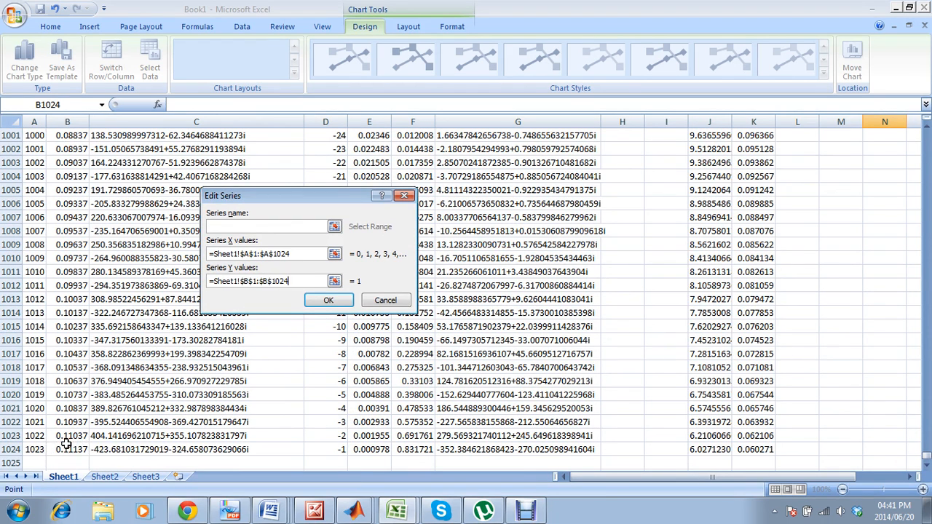
key(ctrl+shift+Up)
click(218, 226)
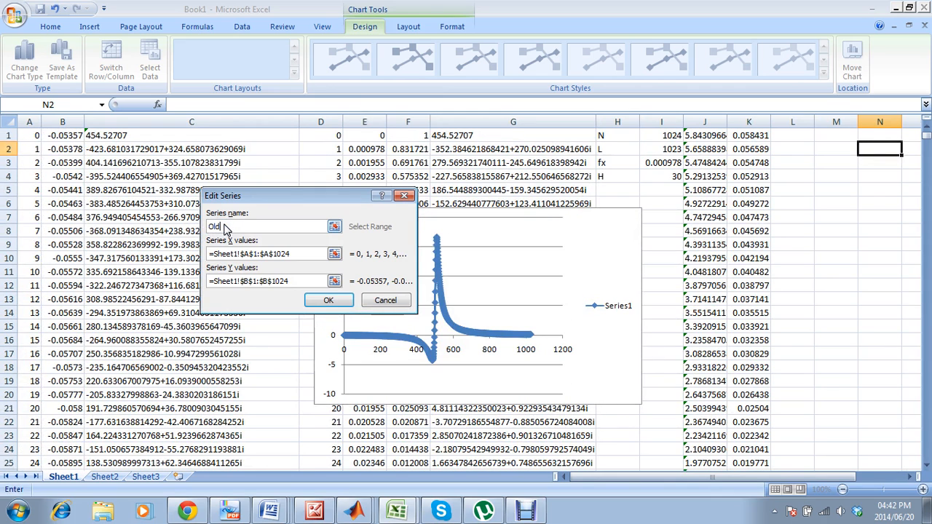
click(324, 301)
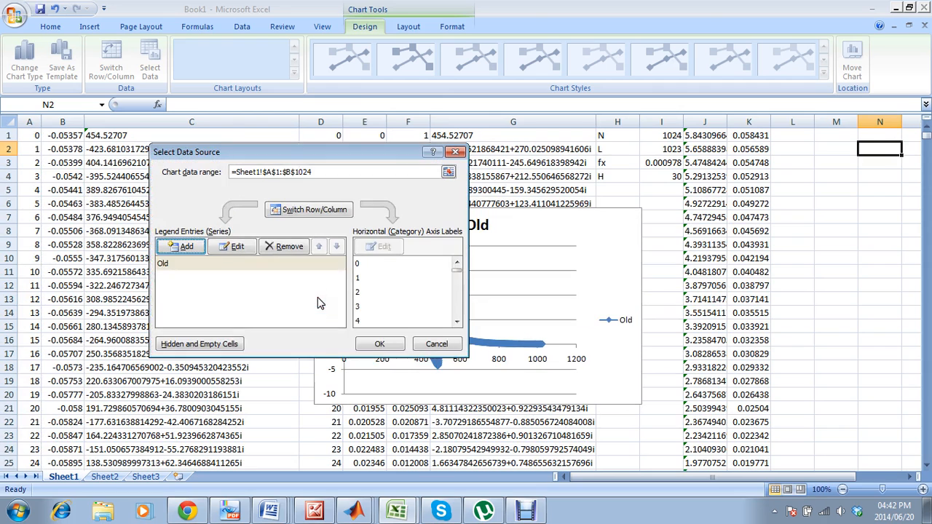
click(380, 344)
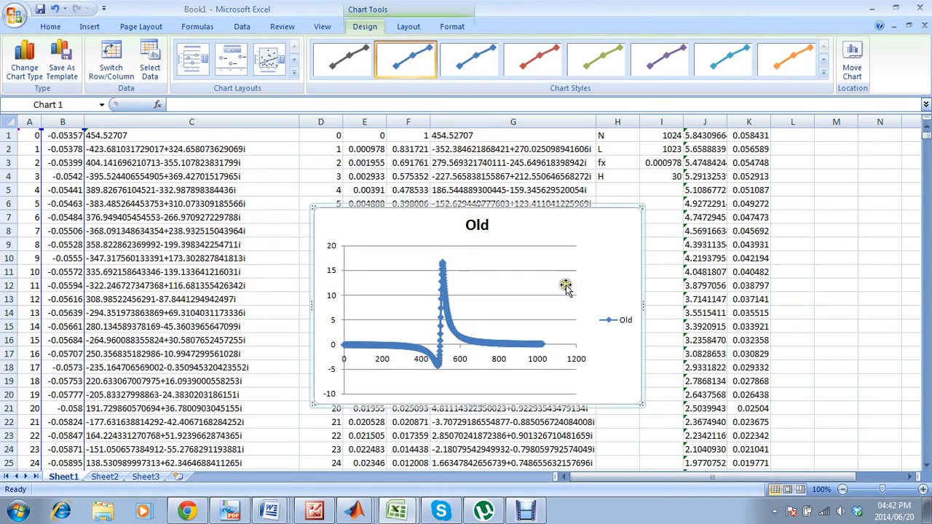
Move the chart up and to the left, and add a second series with X values =Sheet1!$A$1:$A$1024.
drag(626, 244, 530, 213)
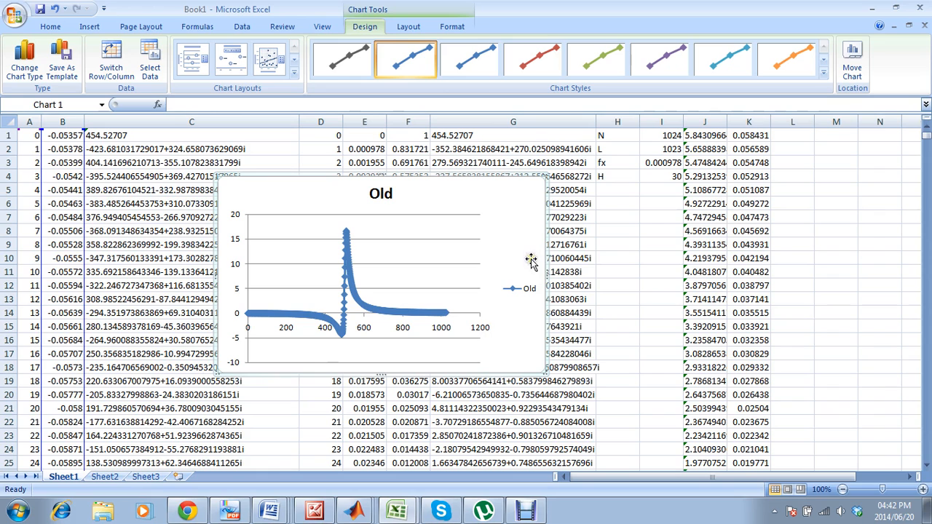
click(512, 226)
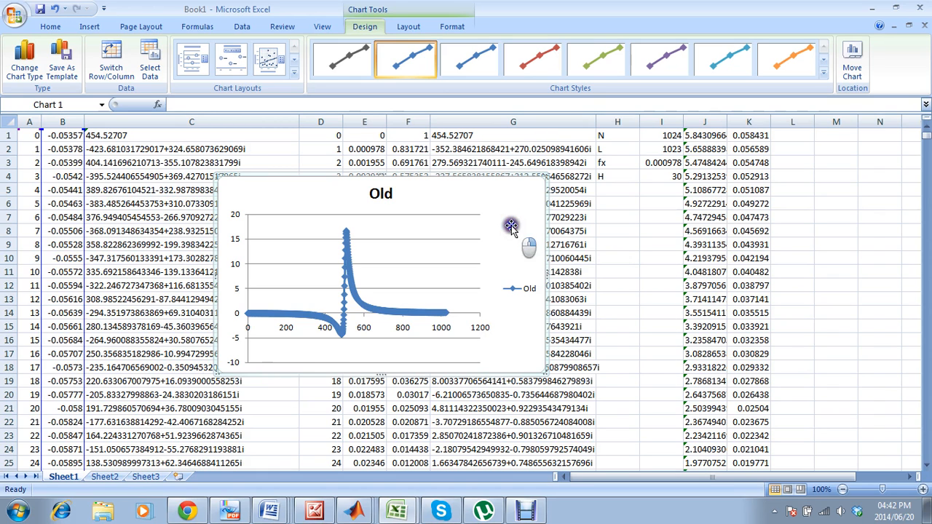
right_click(511, 226)
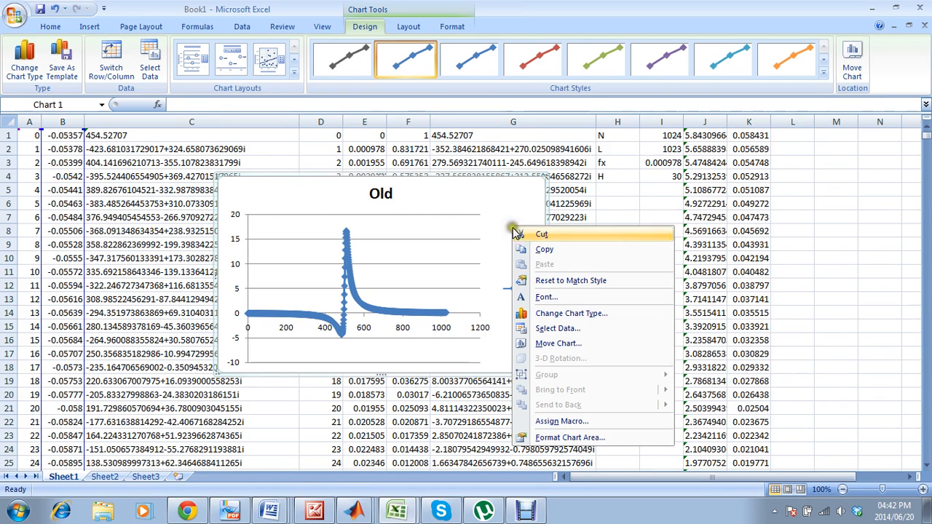
click(566, 329)
click(190, 248)
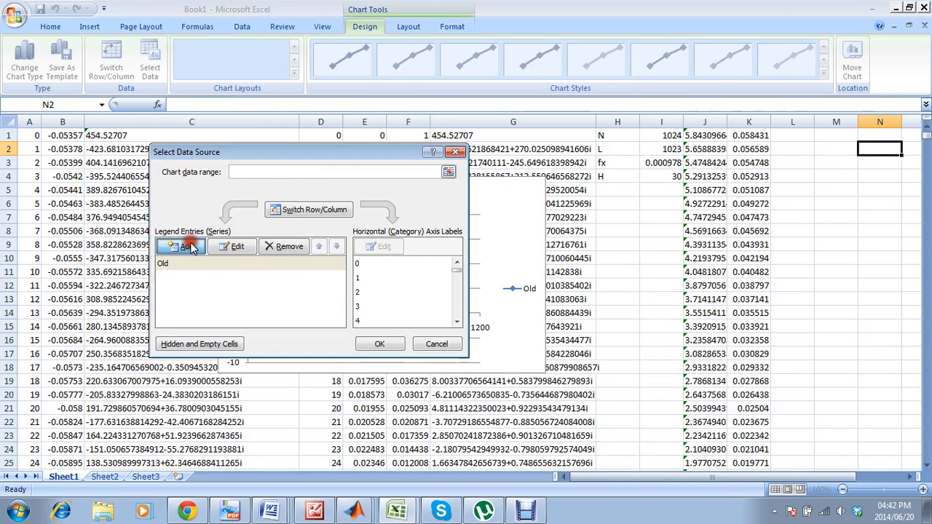
click(230, 254)
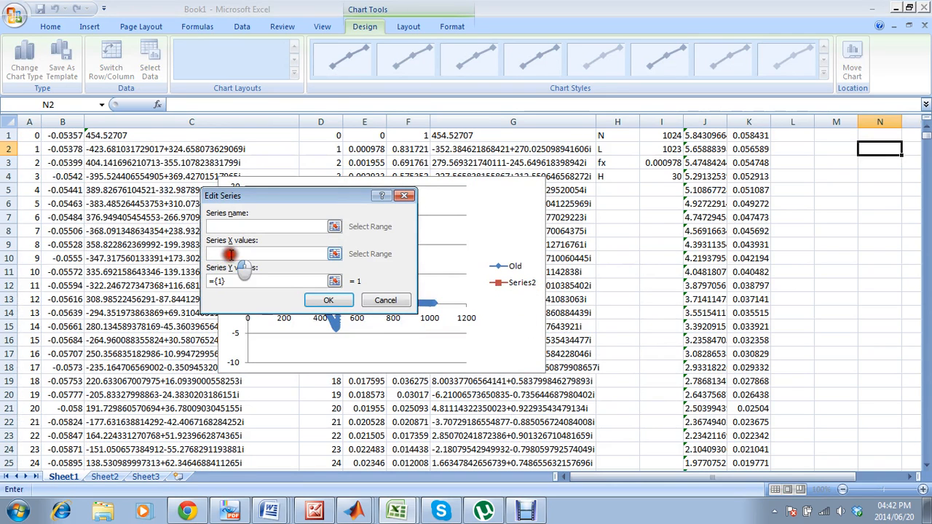
click(32, 134)
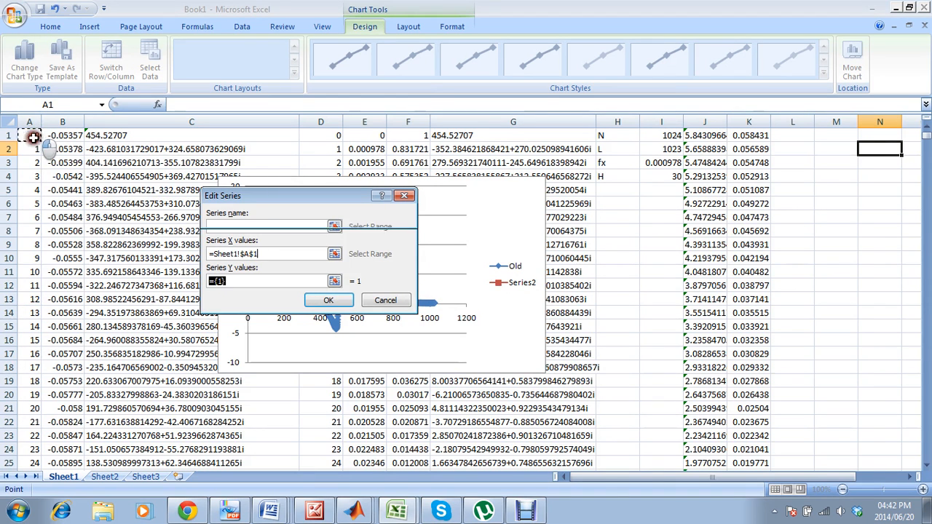
mouse_move(32, 134)
mouse_down()
mouse_move(22, 142)
mouse_move(33, 135)
mouse_up()
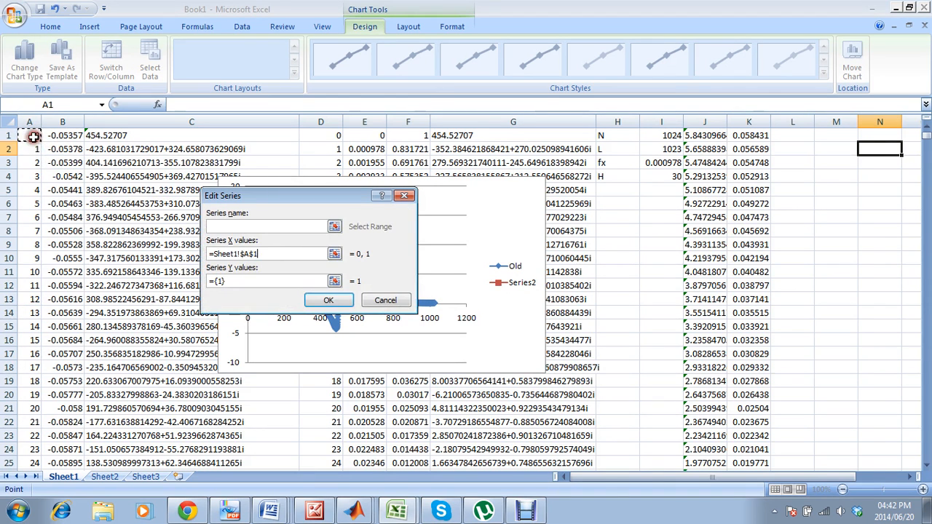
key(ctrl+shift+Down)
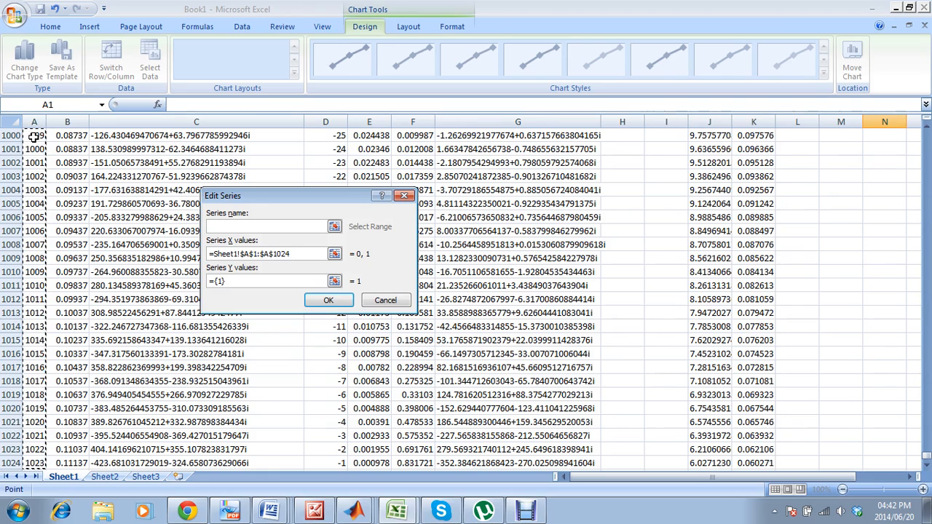
Set the second series' Y values to =Sheet1!$K$1:$K$1024.
click(231, 279)
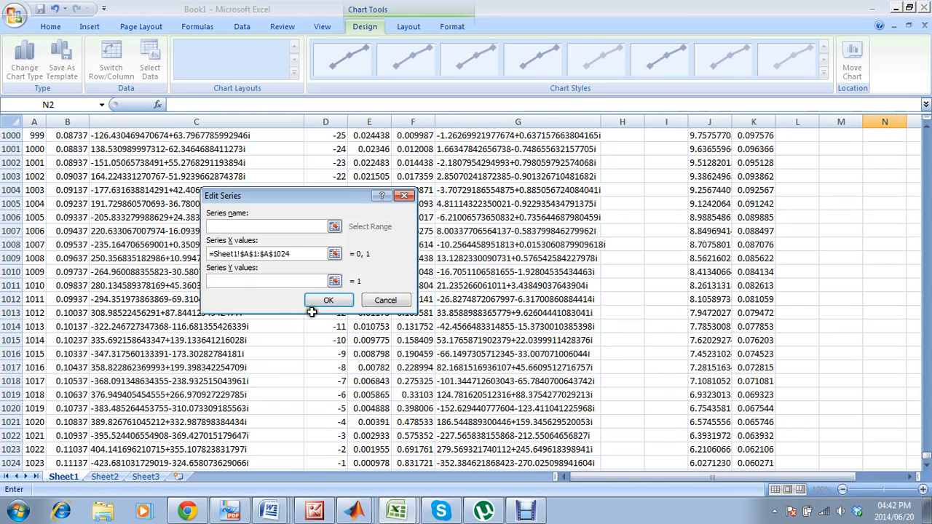
click(757, 463)
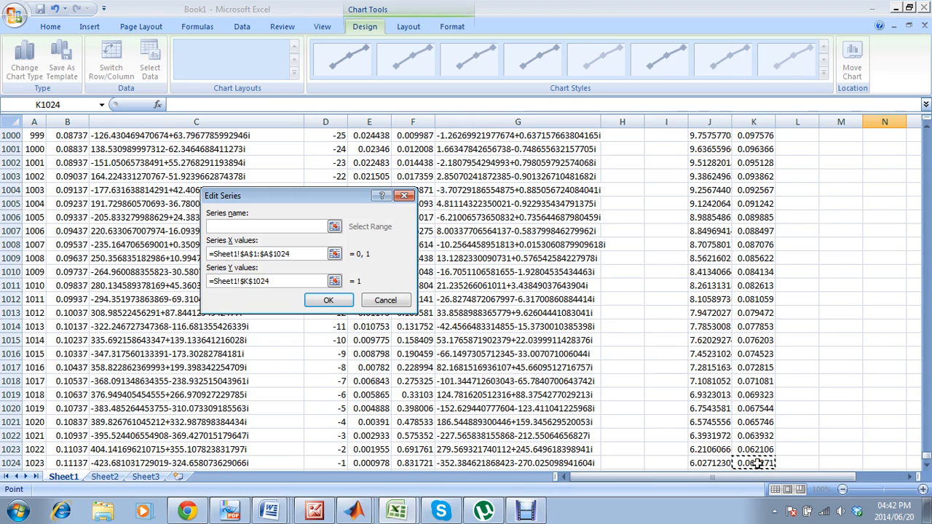
key(ctrl+shift+Up)
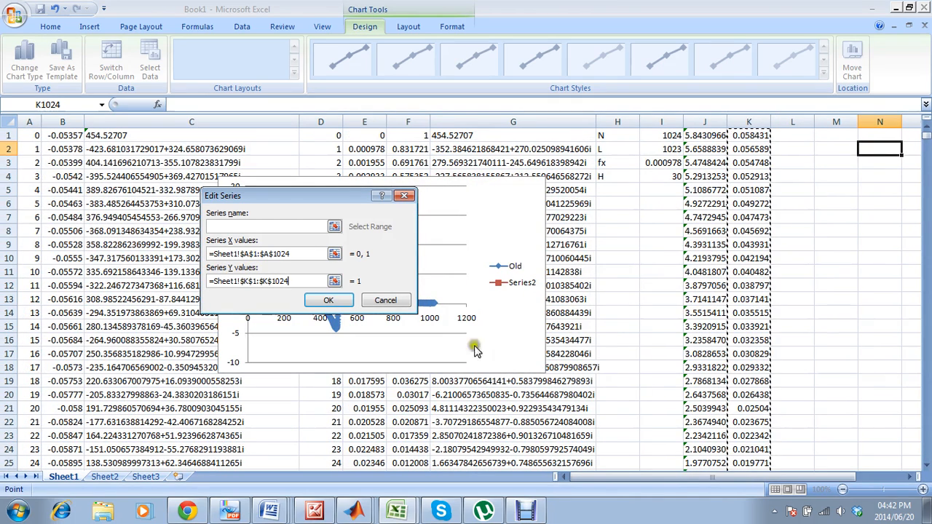
Name the second series New and apply the chart data.
click(299, 223)
text(New)
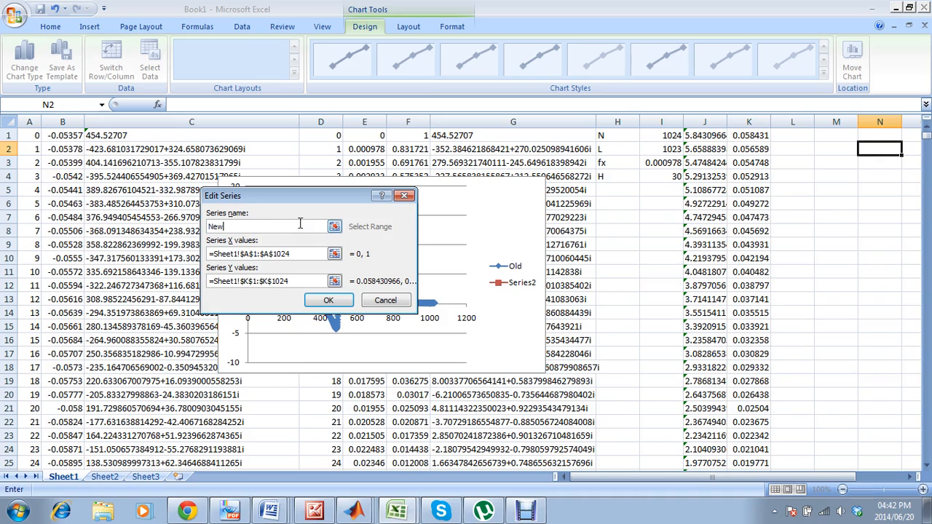
click(346, 302)
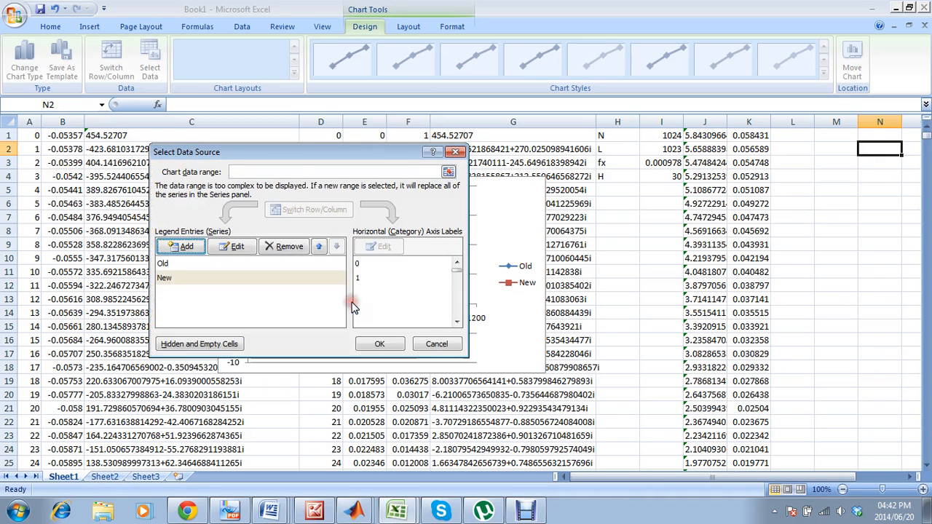
click(380, 345)
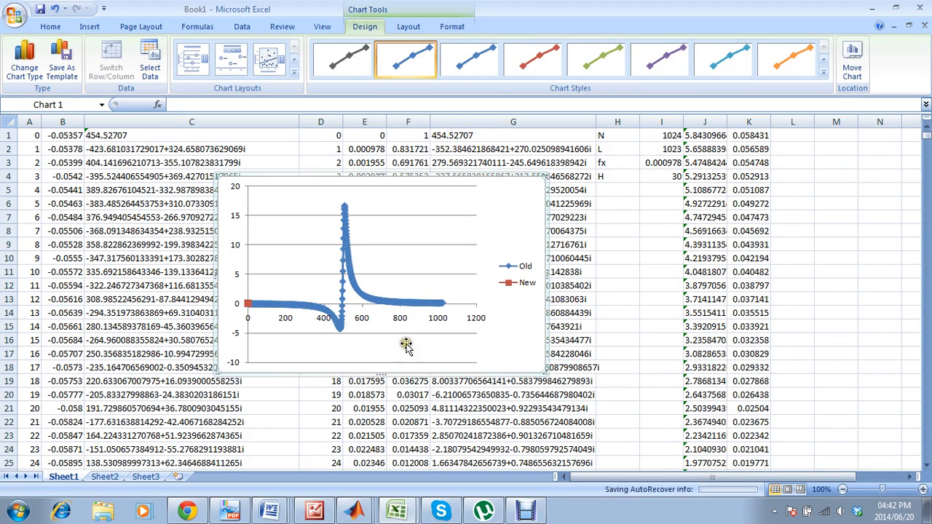
Correct the New series' X values to =Sheet1!$A$1:$A$1024 in the chart's data source and apply the change.
right_click(510, 229)
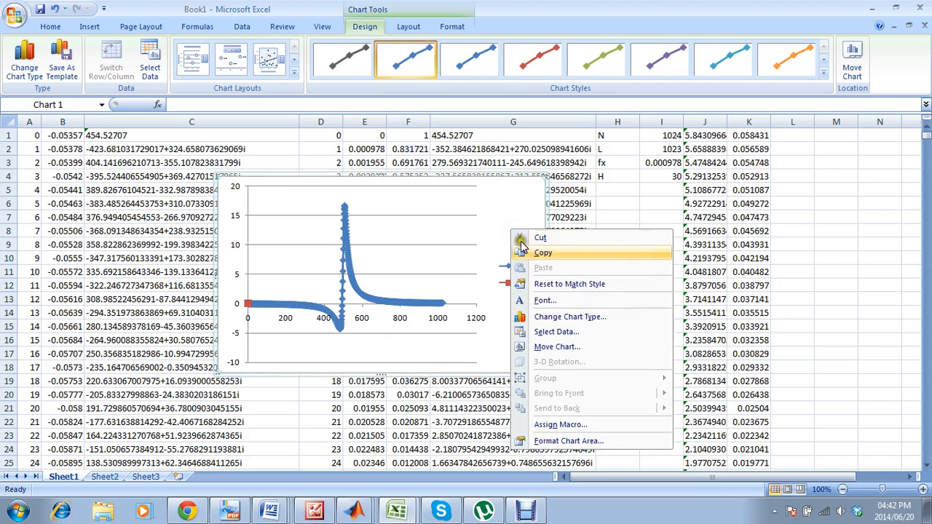
click(560, 332)
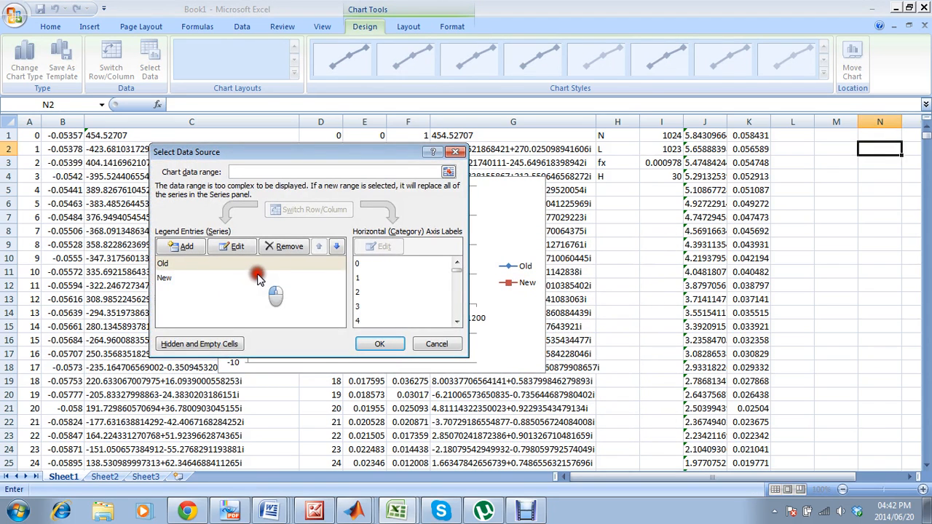
click(188, 280)
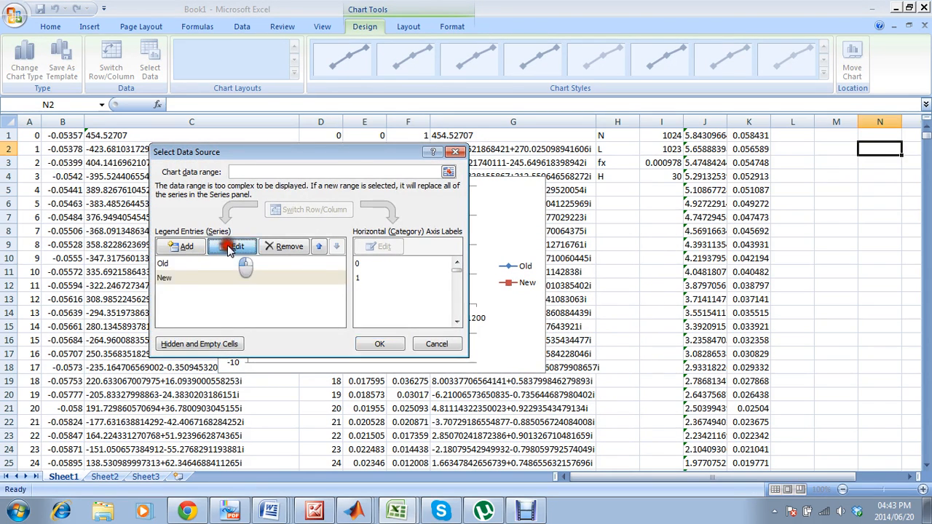
click(233, 246)
click(291, 281)
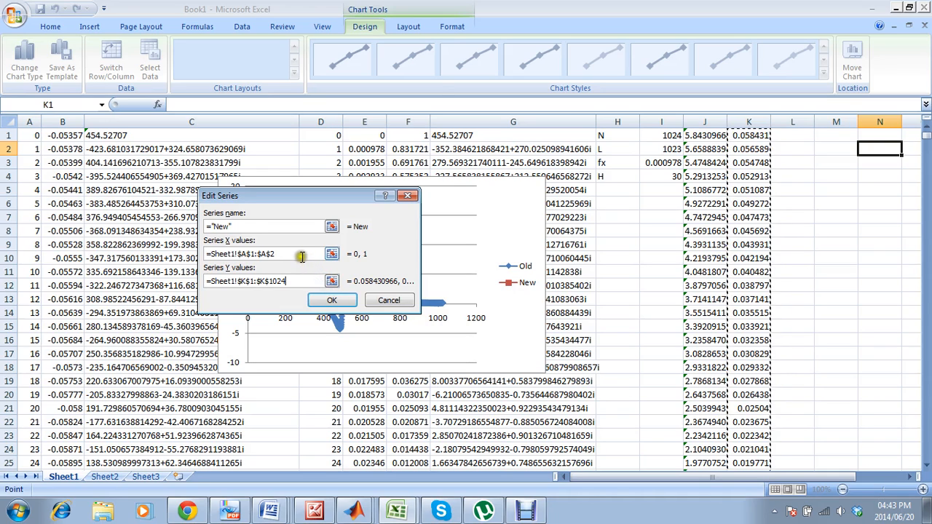
click(304, 254)
drag(290, 255, 230, 251)
key(BackSpace)
key(BackSpace)
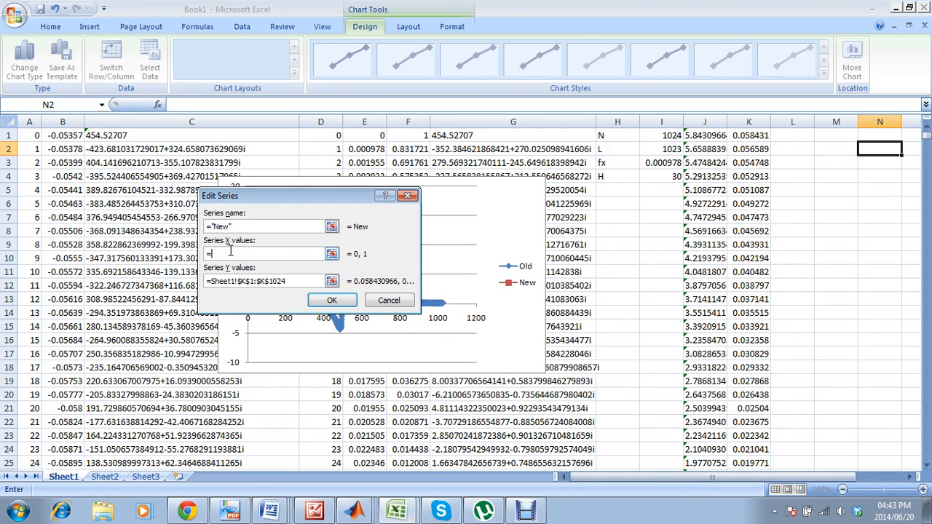
click(35, 134)
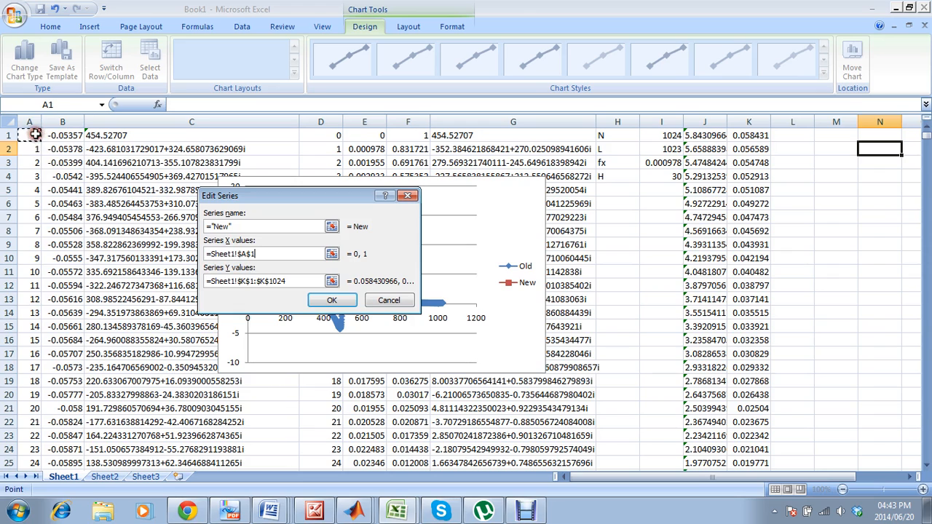
key(ctrl+shift+Down)
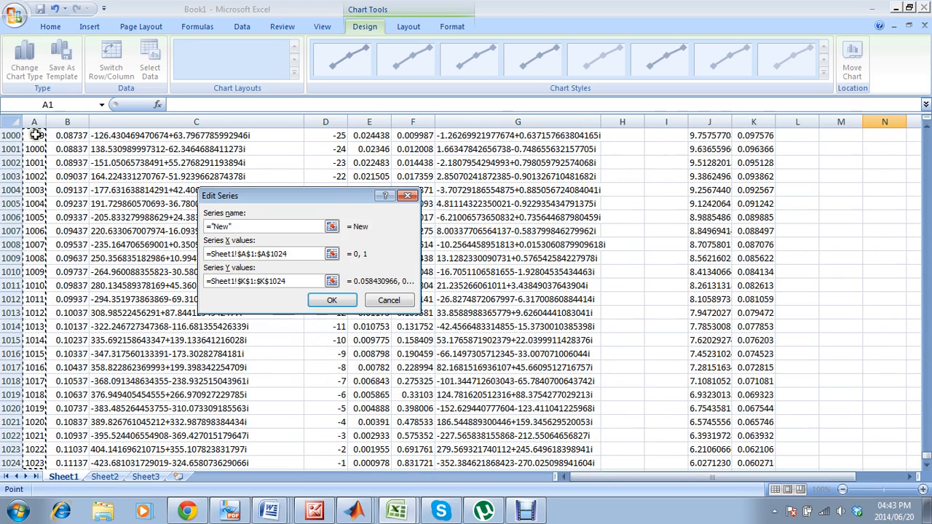
click(331, 300)
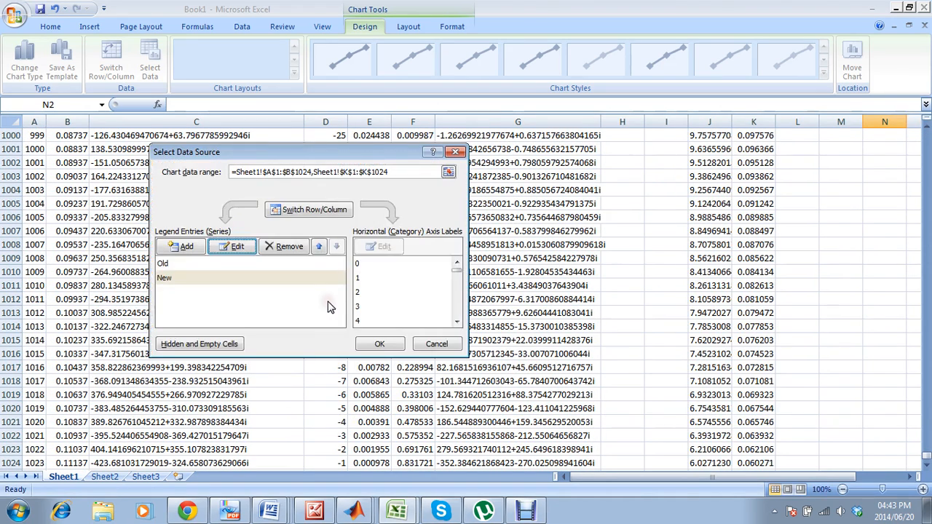
click(381, 344)
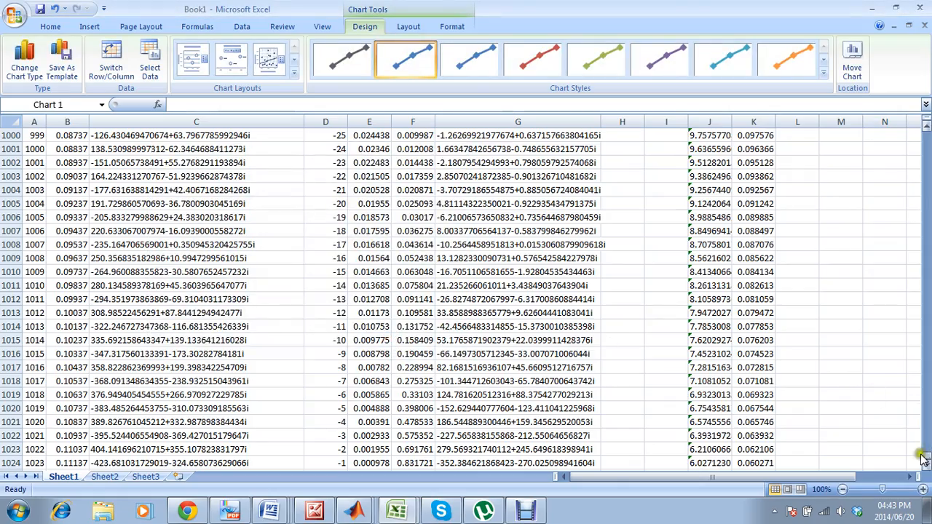
Enlarge the chart from its lower-right corner and move it left so the parameter cells in columns H and I are uncovered.
drag(927, 461, 927, 121)
click(472, 230)
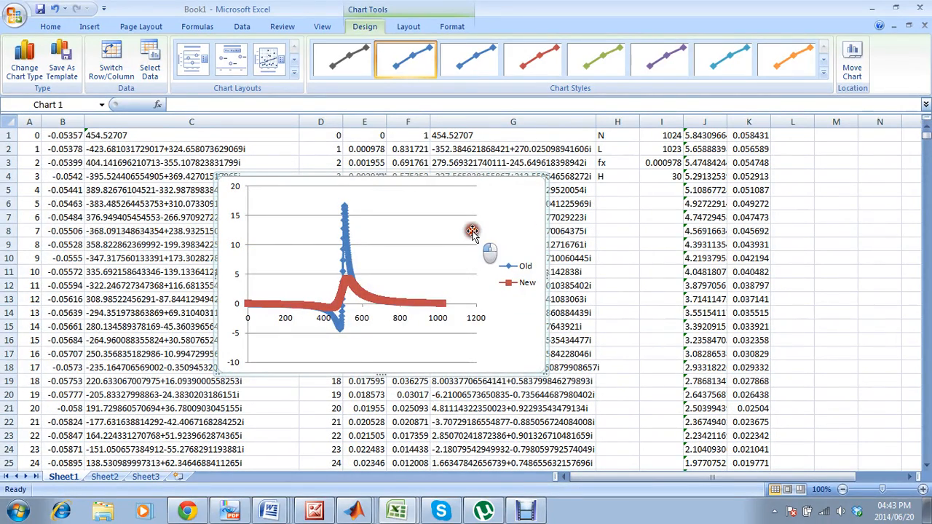
click(532, 348)
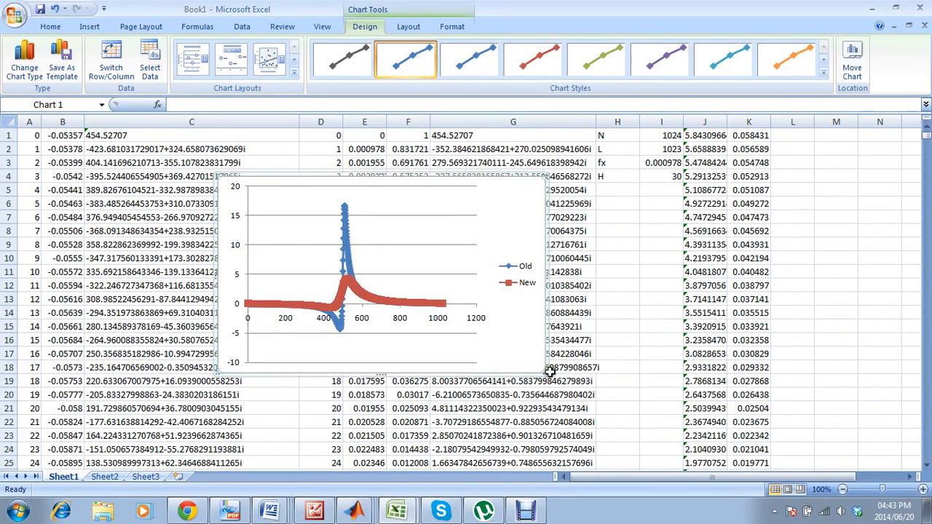
drag(544, 372, 635, 420)
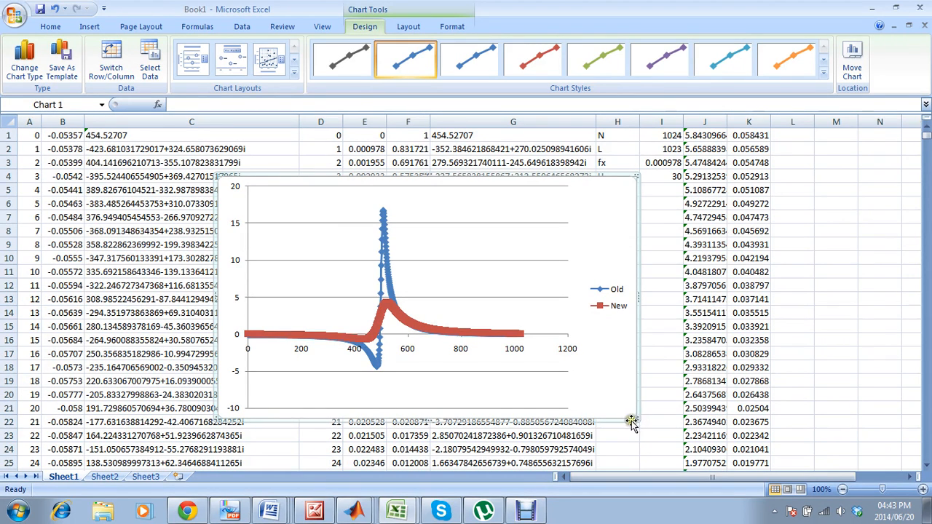
click(610, 243)
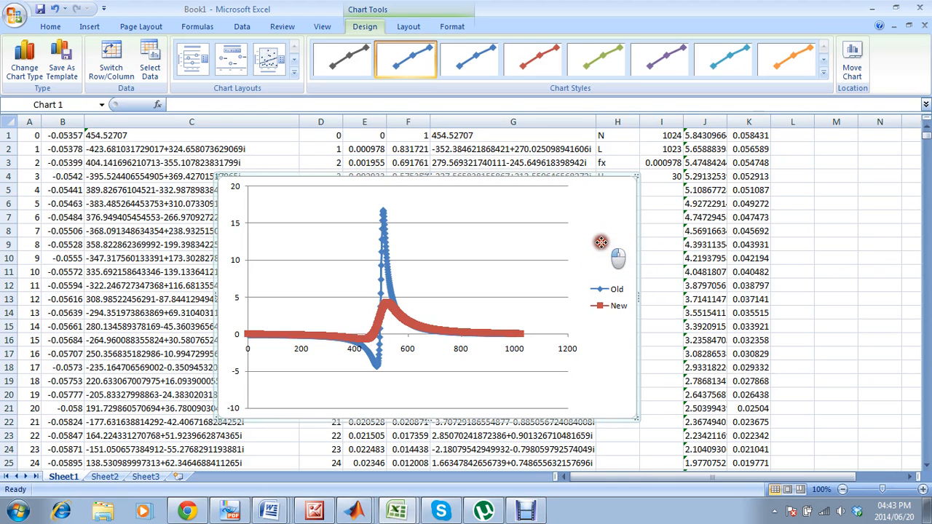
drag(601, 242, 604, 245)
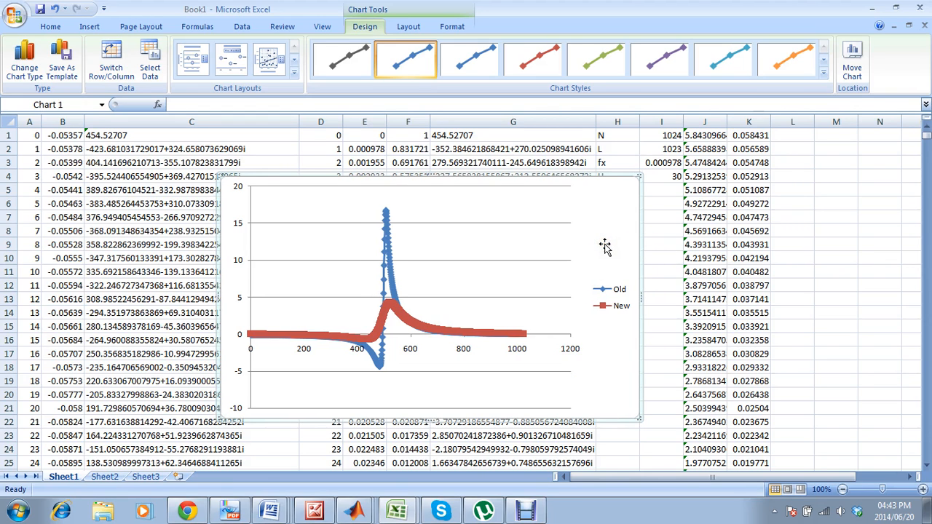
click(604, 246)
drag(478, 243, 479, 242)
Set the filter height H in cell I4 to 20.
click(659, 177)
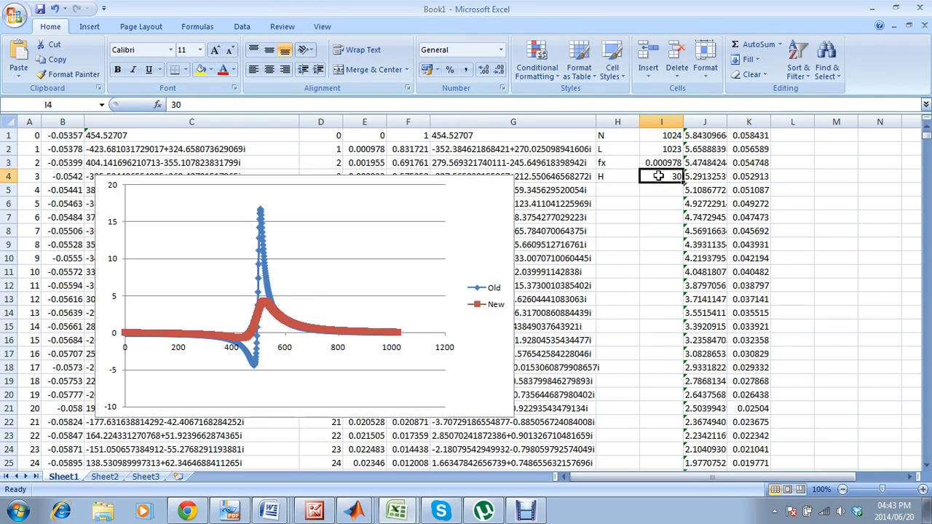
text(2)
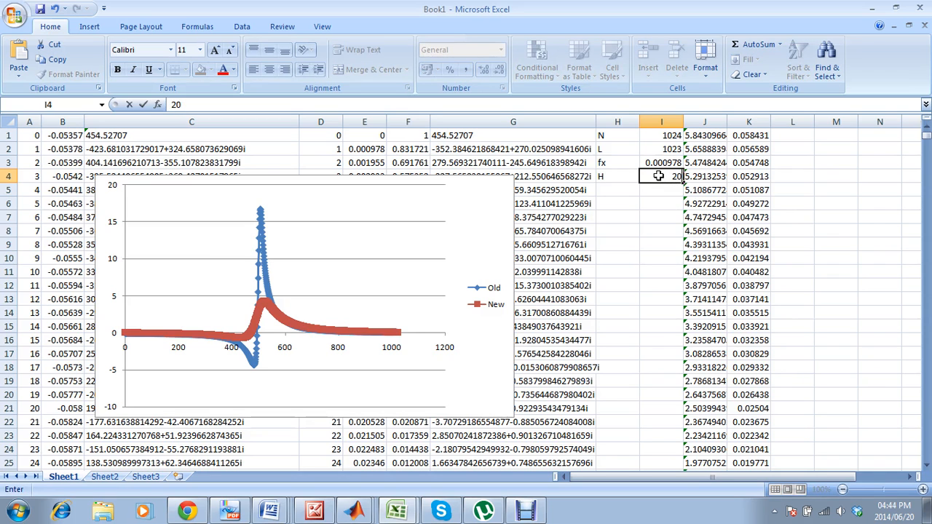
key(Return)
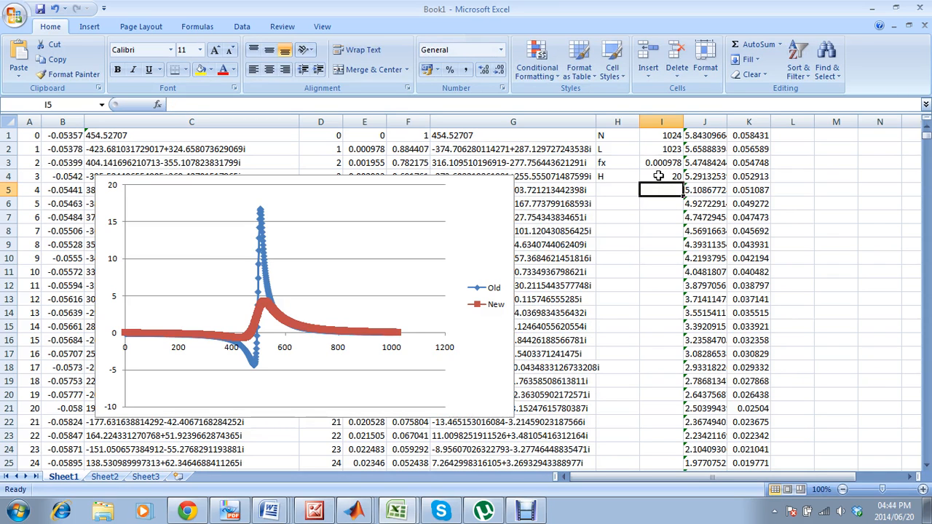
Clear the outdated inverse transform results and converted values from columns J and K.
click(705, 122)
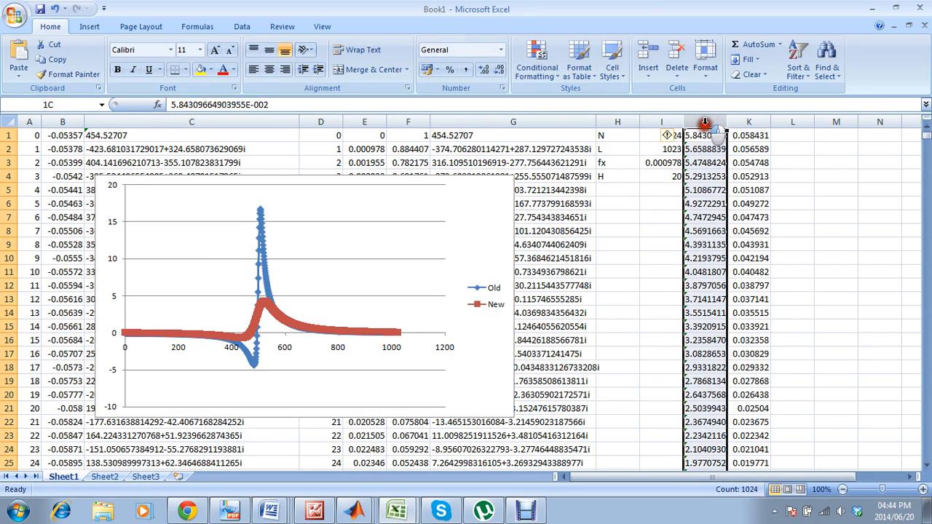
drag(705, 123, 737, 122)
key(Delete)
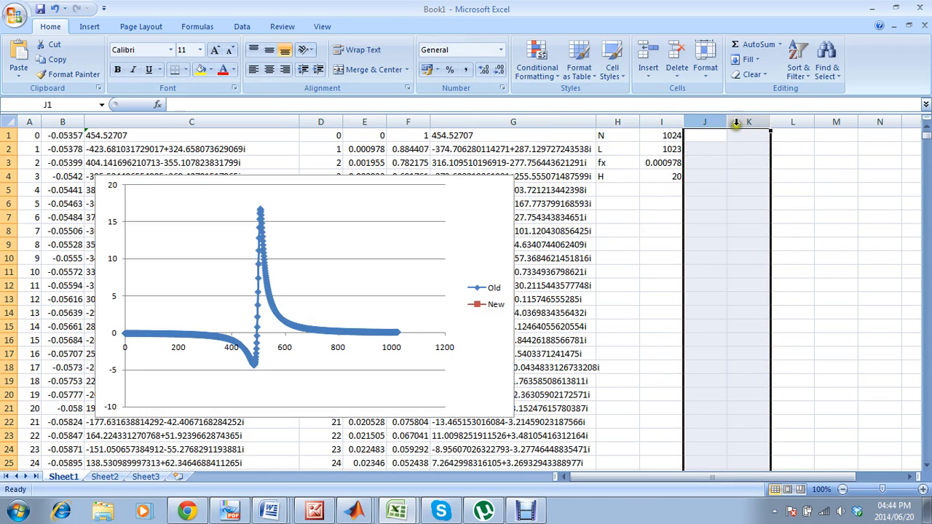
Run an inverse Fourier Analysis on $G$1:$G$1024 with the output range $J$1:$J$1024.
click(733, 136)
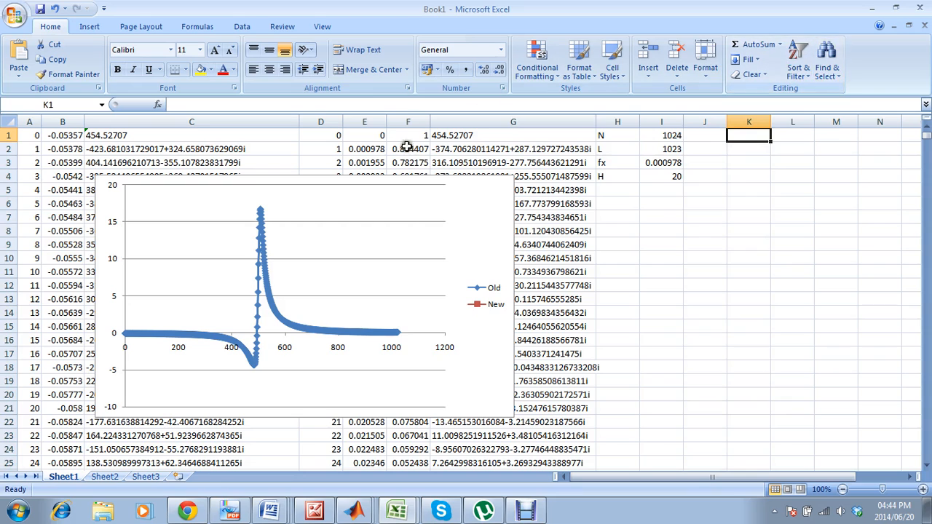
click(234, 27)
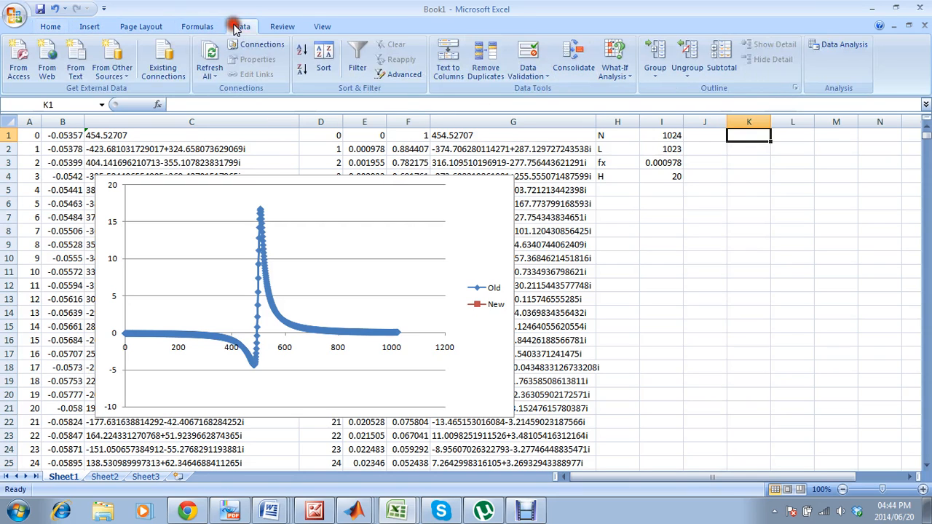
click(830, 44)
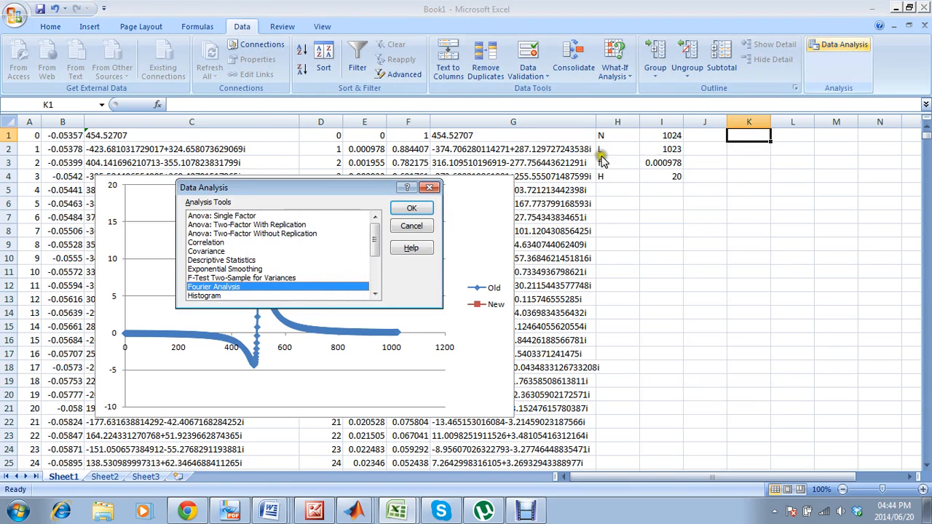
click(412, 208)
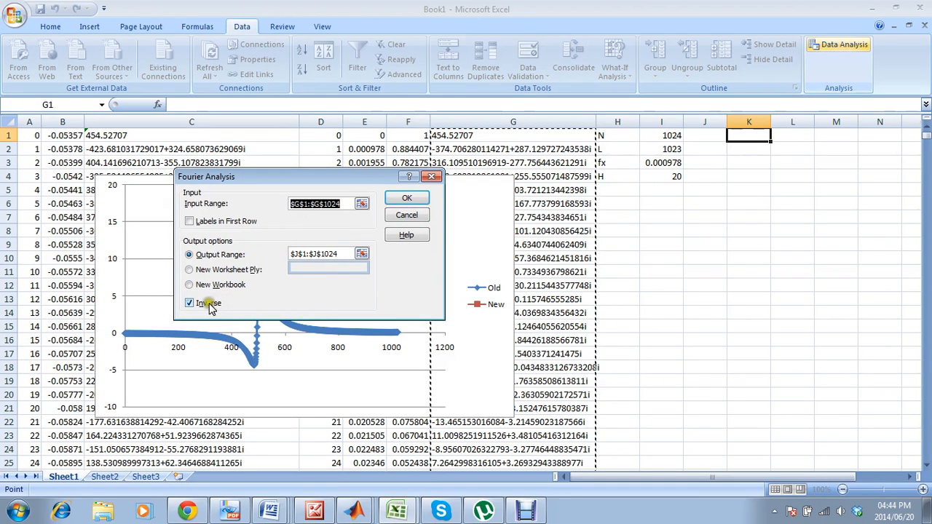
click(421, 201)
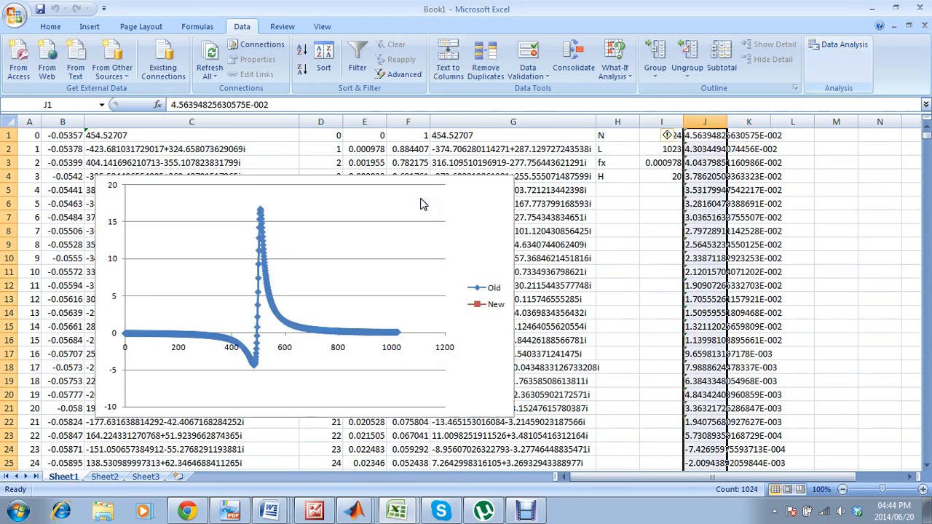
Enter =J1*1 in K1 and fill the formula down column K for all data rows.
click(749, 135)
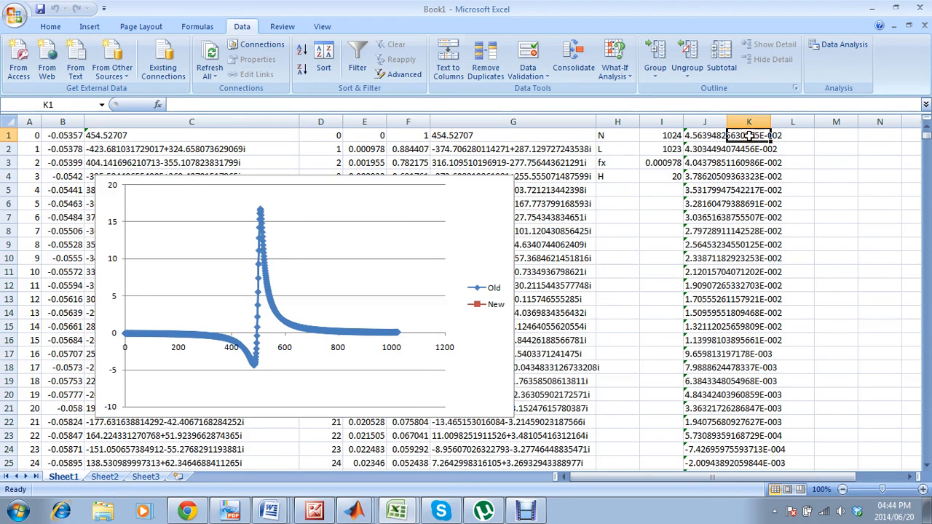
text(=)
click(716, 137)
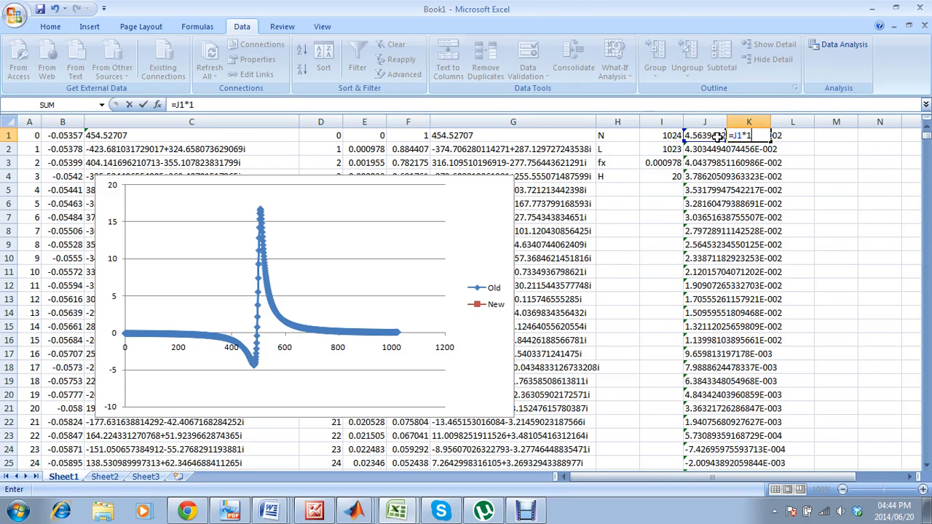
key(Return)
click(761, 136)
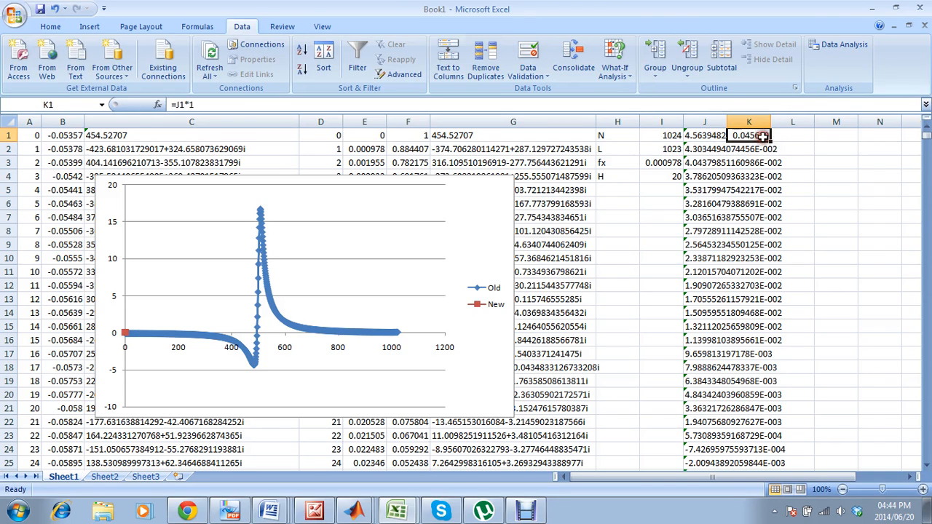
double_click(769, 140)
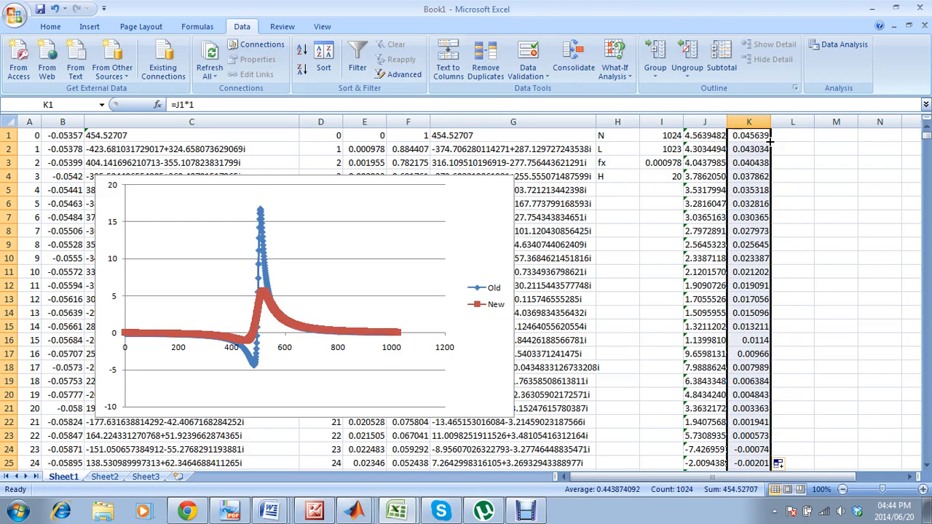
click(804, 164)
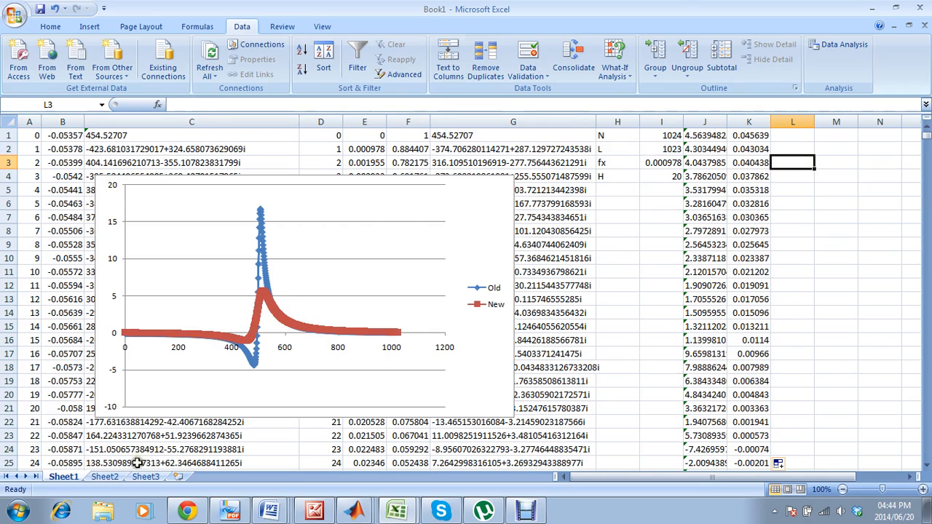
Start a text import of Dyke30m.txt from the Desktop into Sheet2.
click(116, 476)
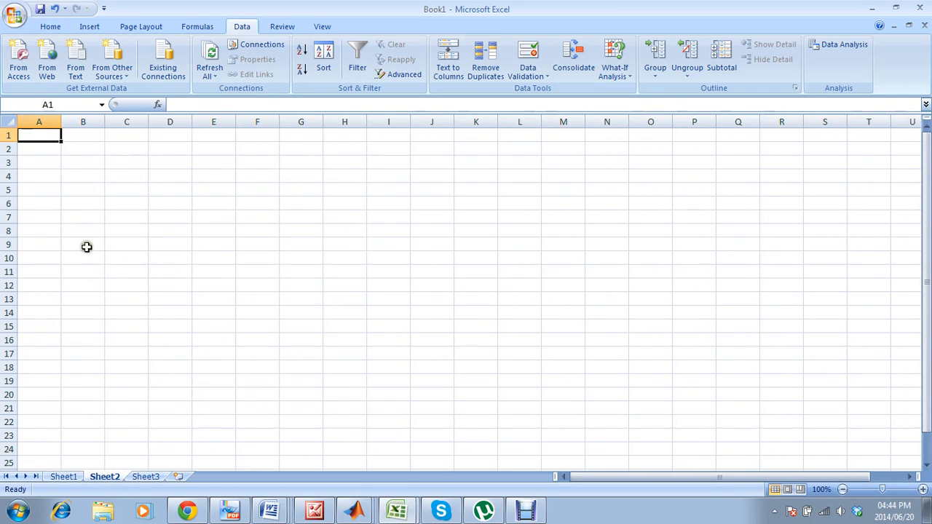
click(79, 63)
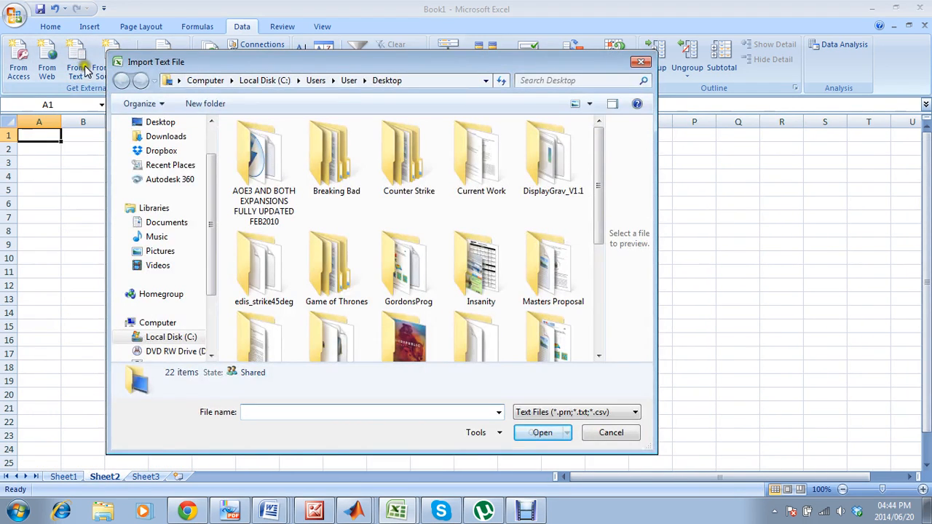
text(dyke)
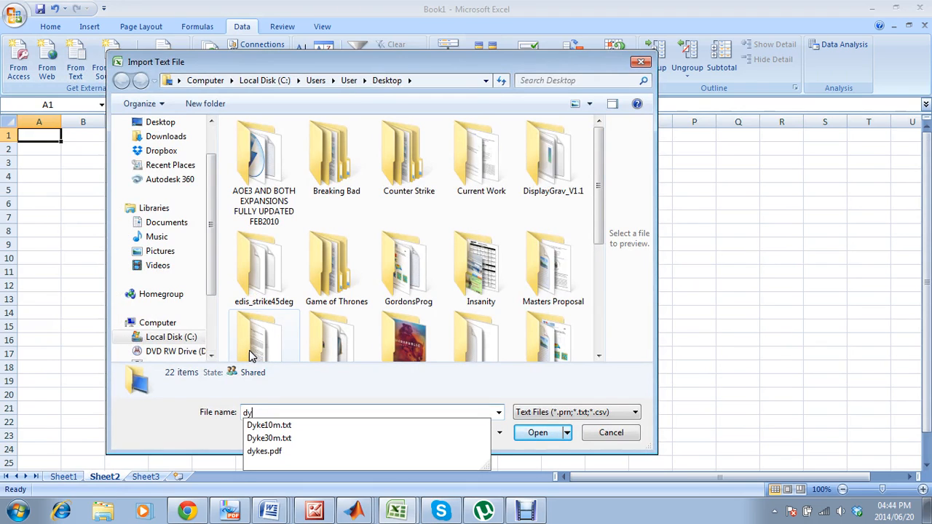
click(277, 438)
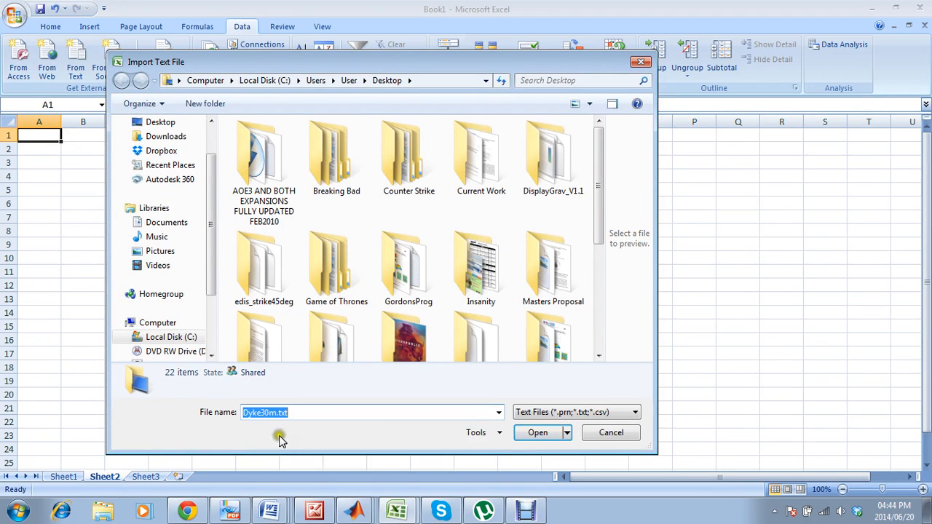
click(518, 433)
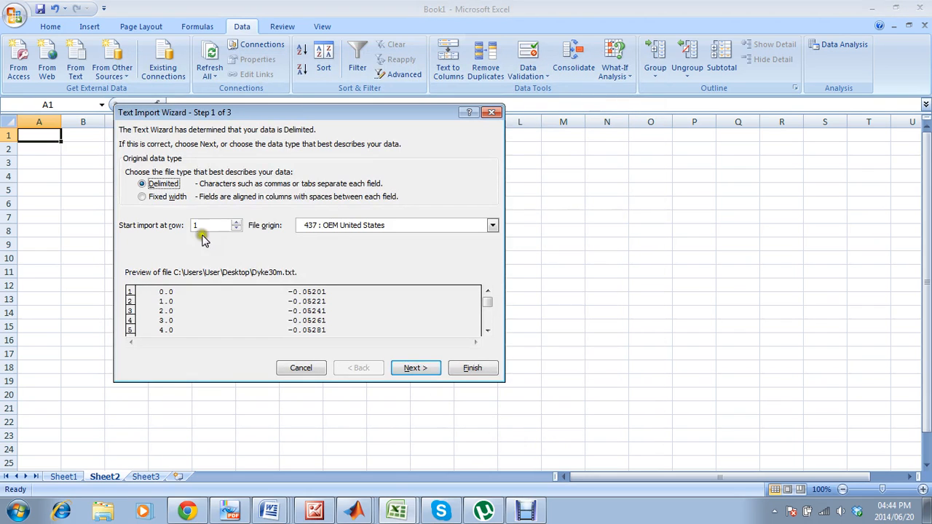
Import the text as delimited data with Space as a delimiter, placing it at =$A$1 of the existing worksheet.
click(416, 368)
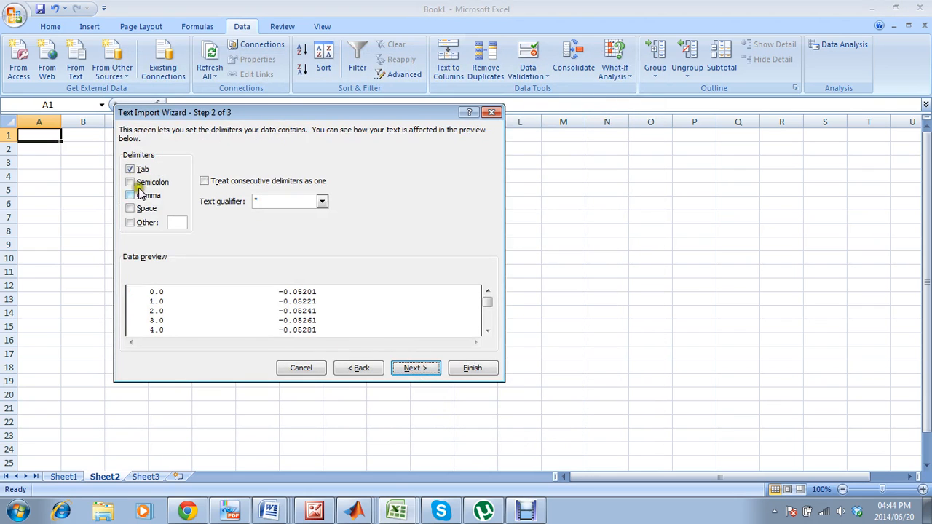
click(146, 208)
click(412, 368)
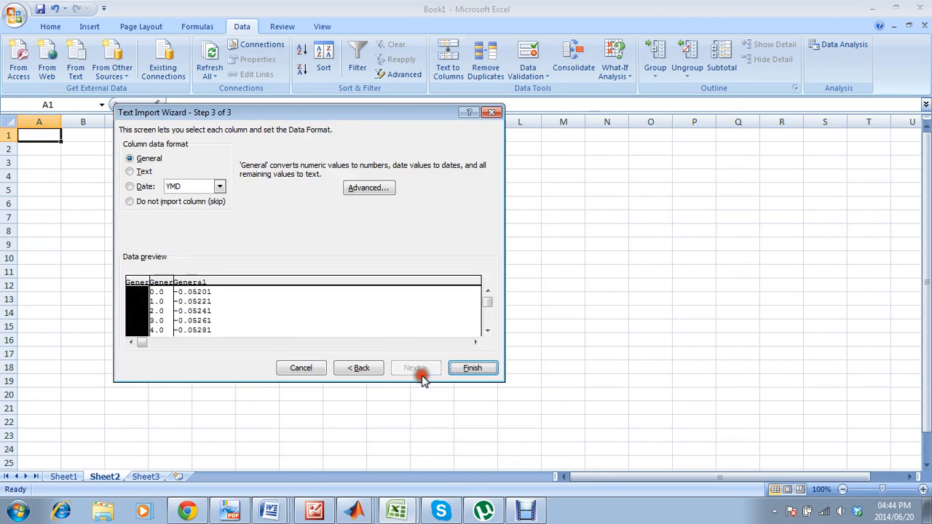
click(452, 368)
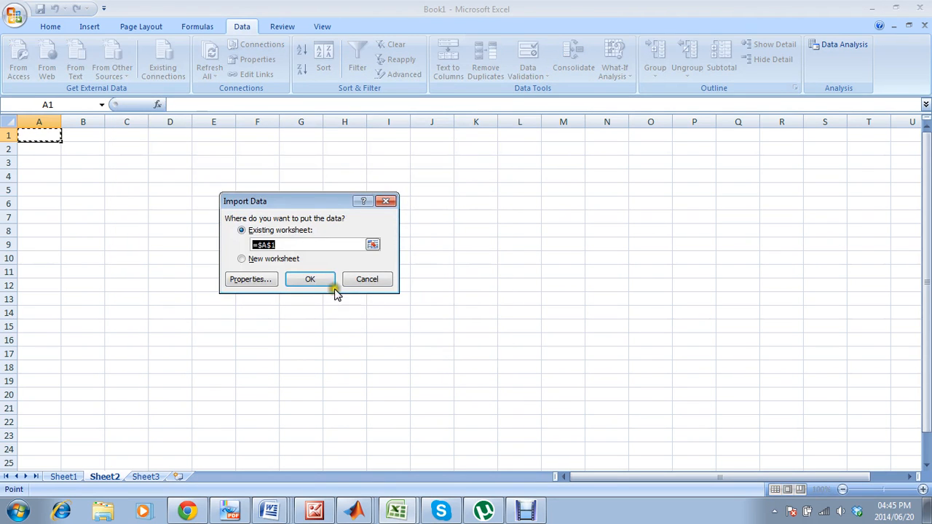
click(324, 279)
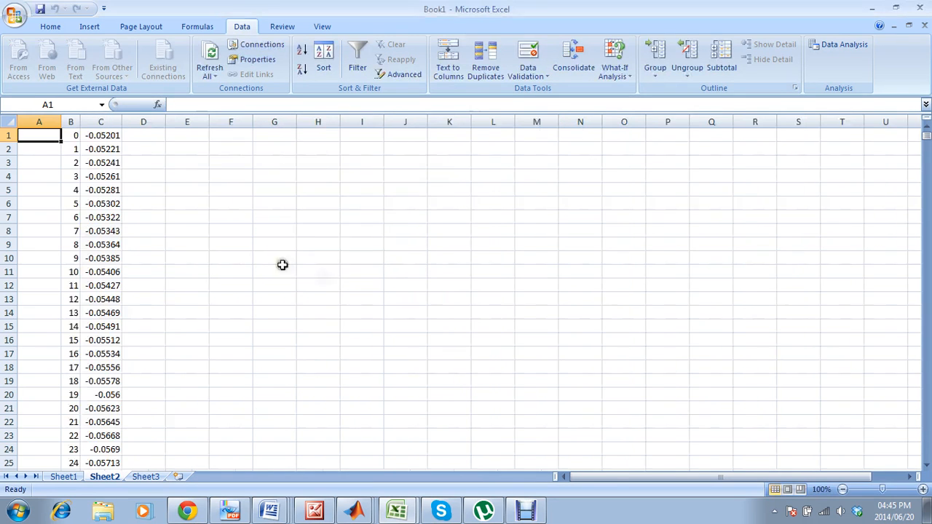
Delete the empty column A in front of the imported data on Sheet2.
click(39, 121)
right_click(41, 121)
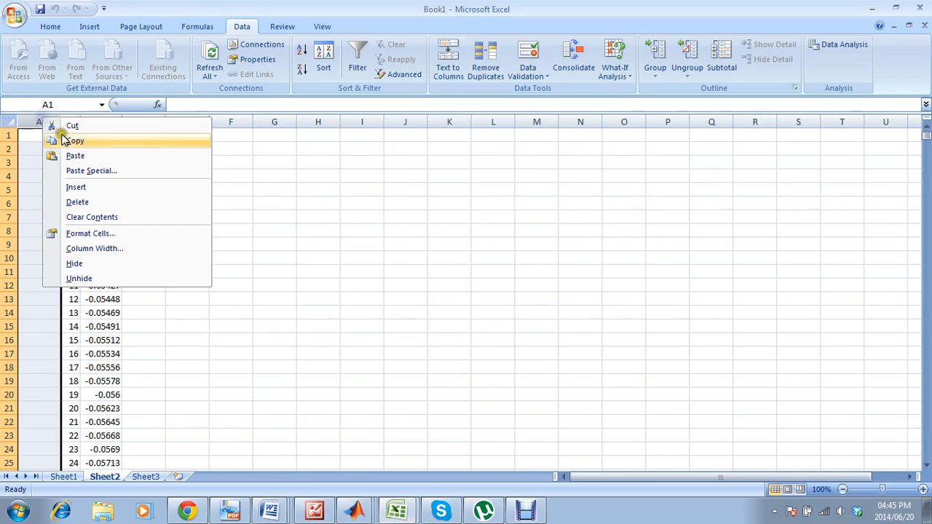
click(106, 202)
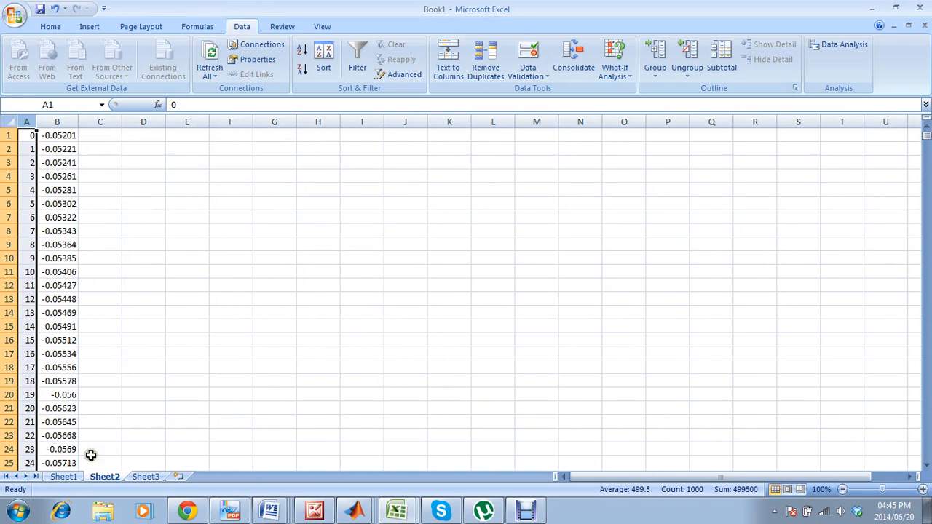
Add a new data series named "30 m" to the Old and New comparison chart on Sheet1.
click(79, 479)
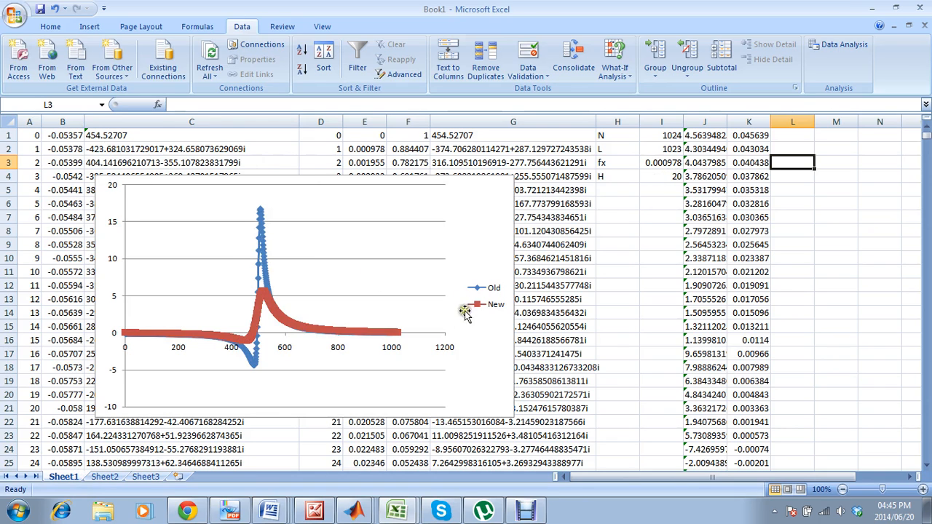
click(106, 476)
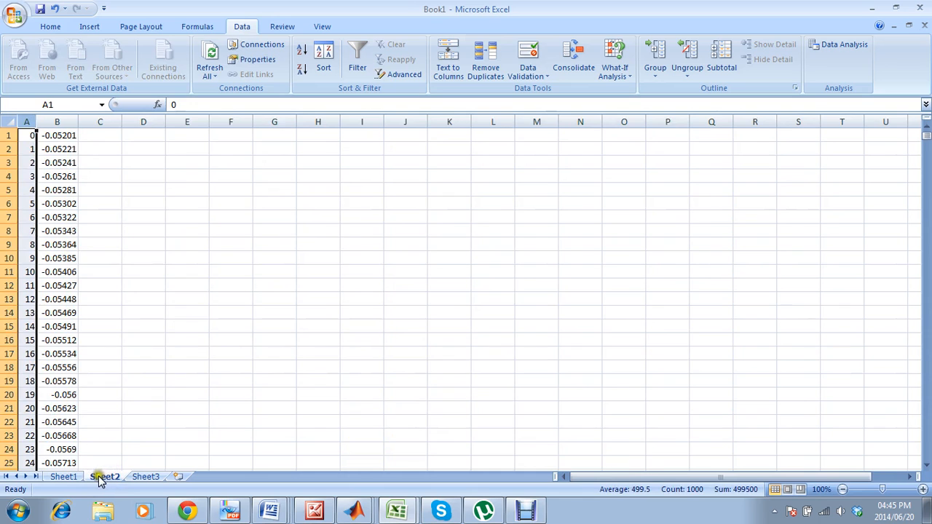
click(66, 477)
click(498, 246)
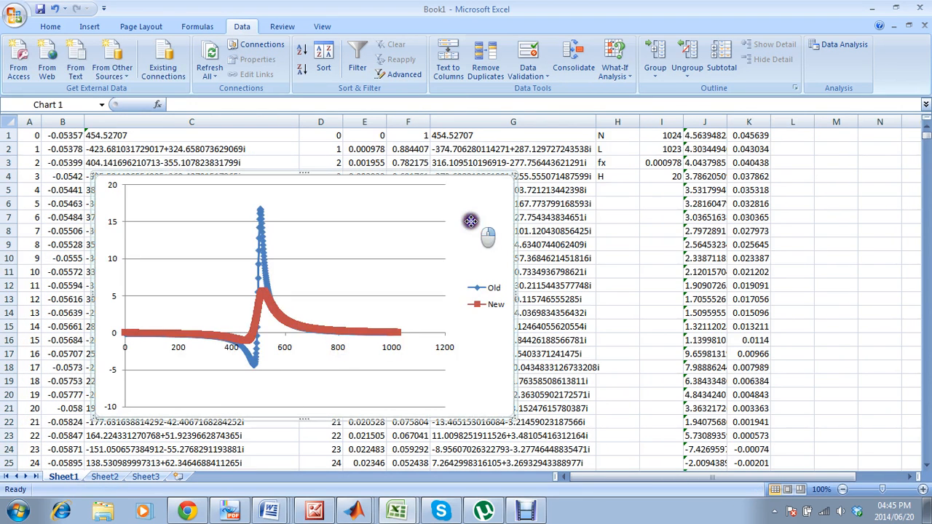
right_click(471, 217)
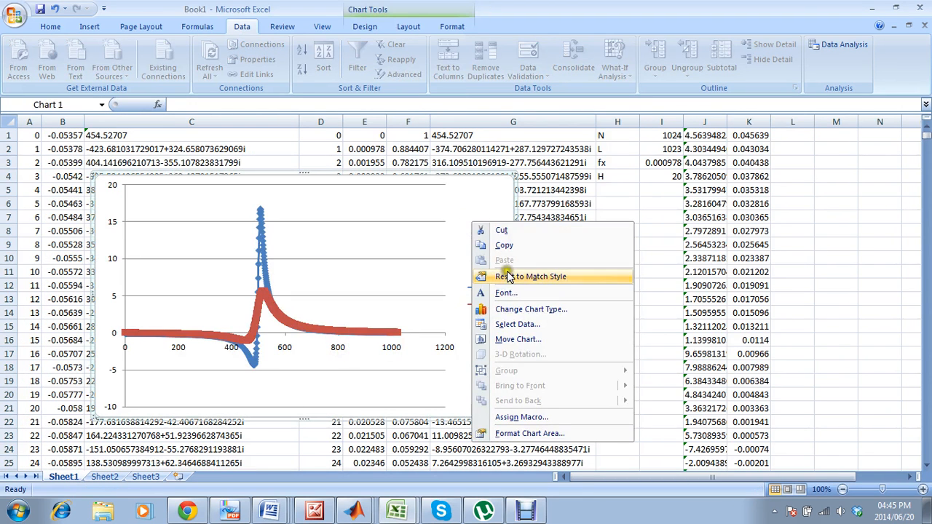
click(518, 325)
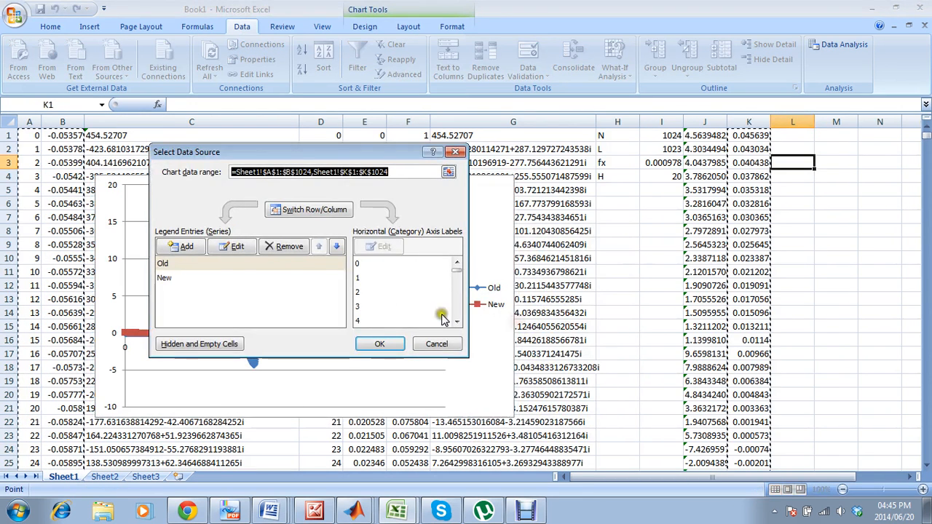
click(187, 247)
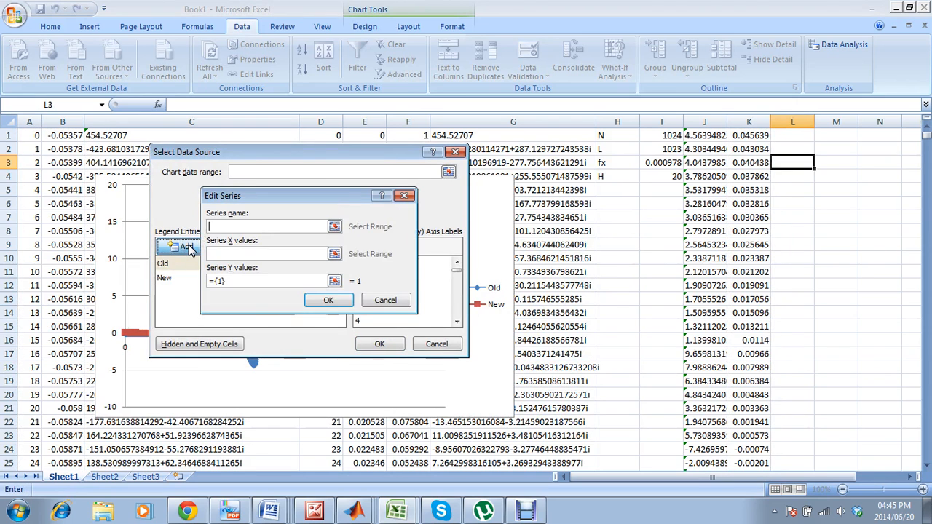
click(233, 254)
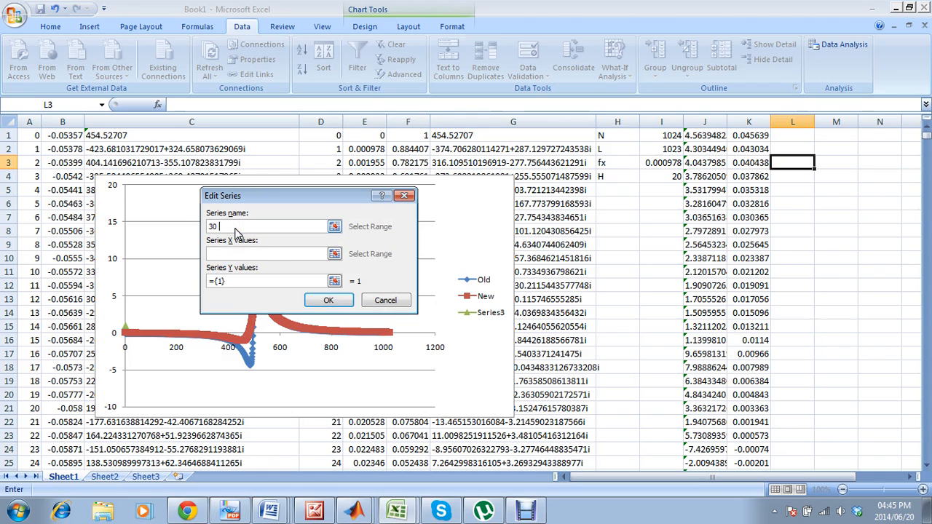
click(236, 253)
click(32, 135)
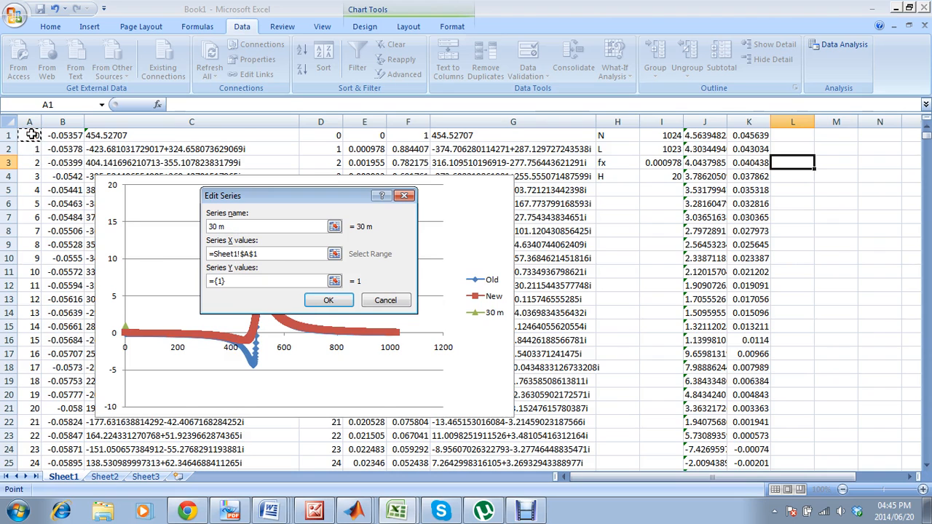
key(ctrl+shift+Down)
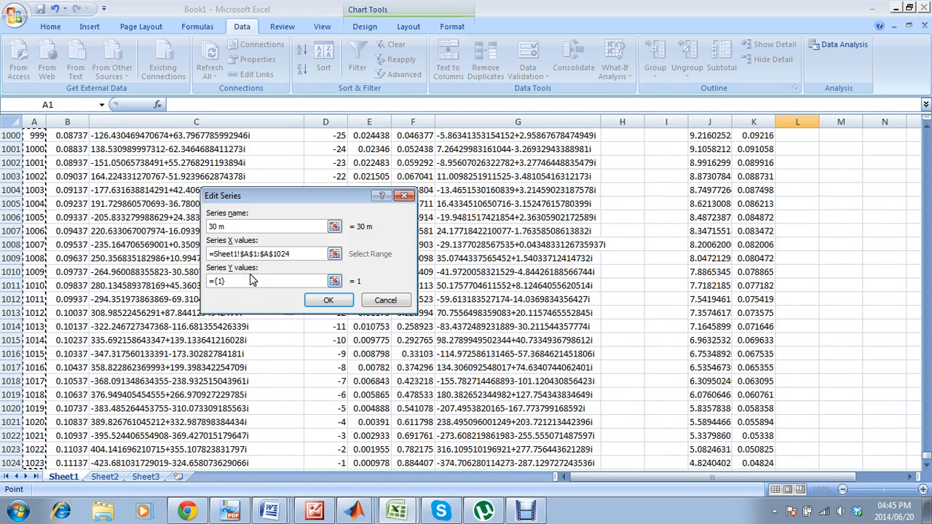
key(BackSpace)
key(BackSpace)
key(BackSpace)
key(BackSpace)
key(BackSpace)
key(BackSpace)
key(BackSpace)
key(BackSpace)
key(BackSpace)
key(BackSpace)
key(BackSpace)
key(BackSpace)
key(BackSpace)
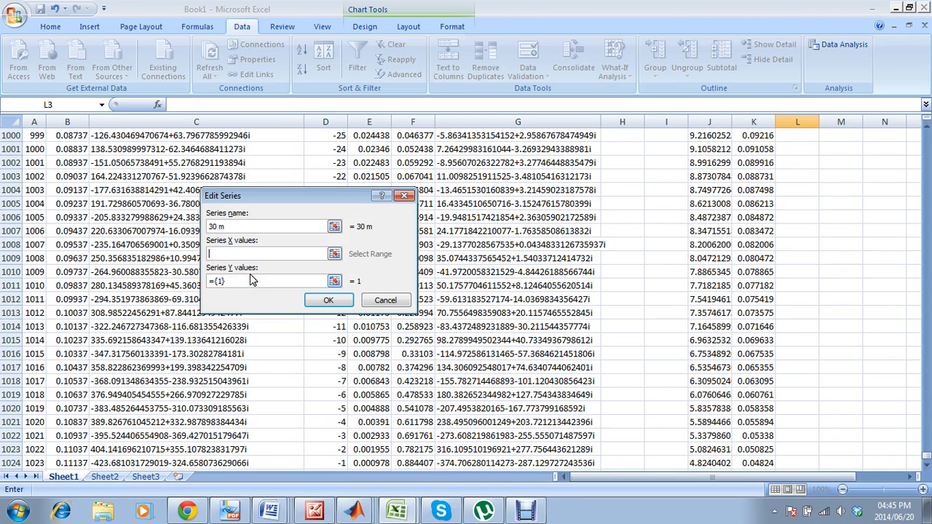
Set the X values of the 30 m series to =Sheet2!$A$1:$A$1000.
click(112, 477)
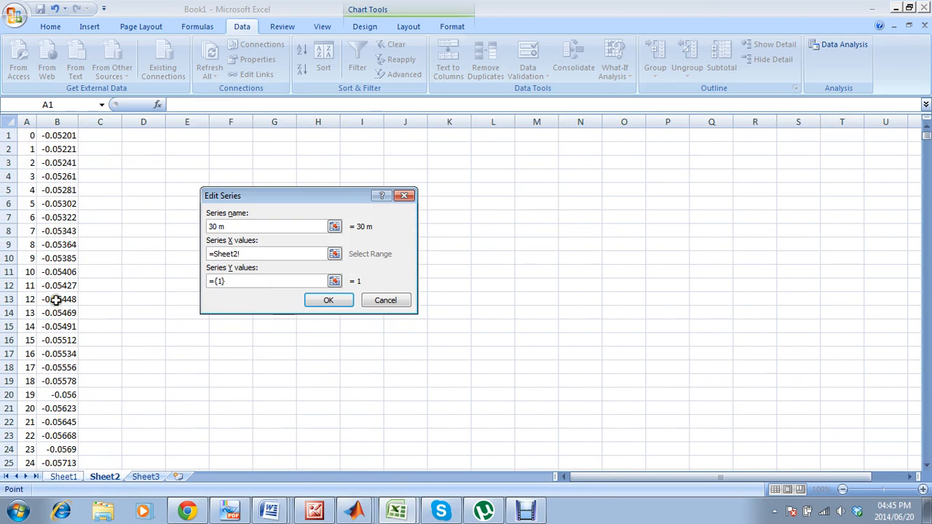
click(26, 125)
click(26, 134)
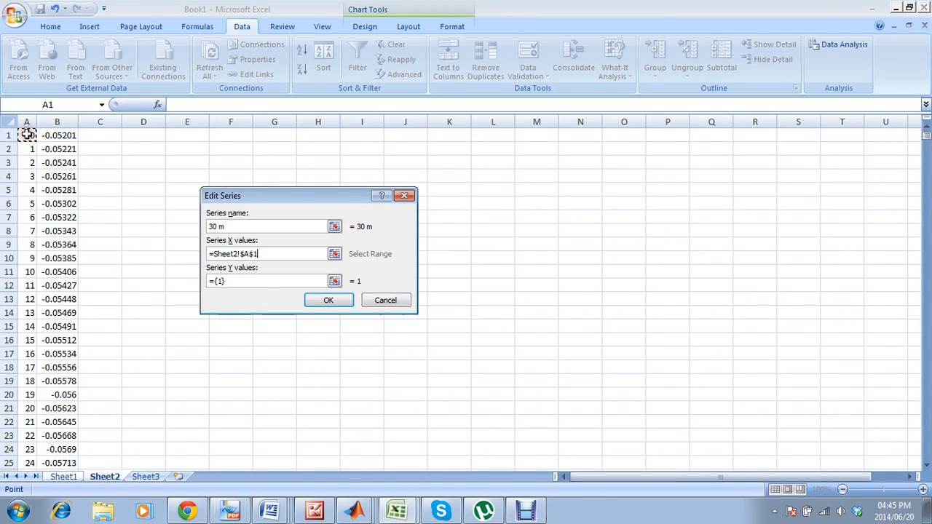
key(ctrl+shift+Down)
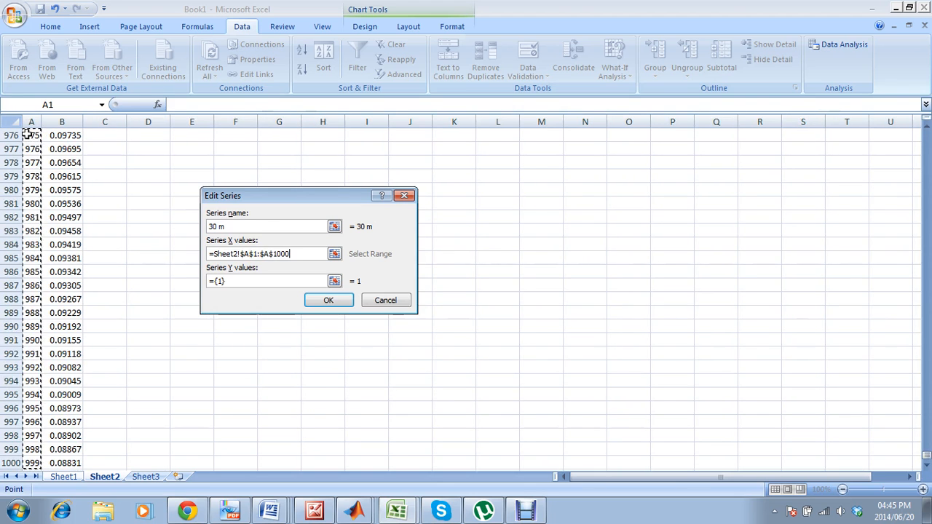
Set the Y values of the 30 m series to =Sheet2!$B$1:$B$1000 and apply the chart's data source changes.
click(227, 282)
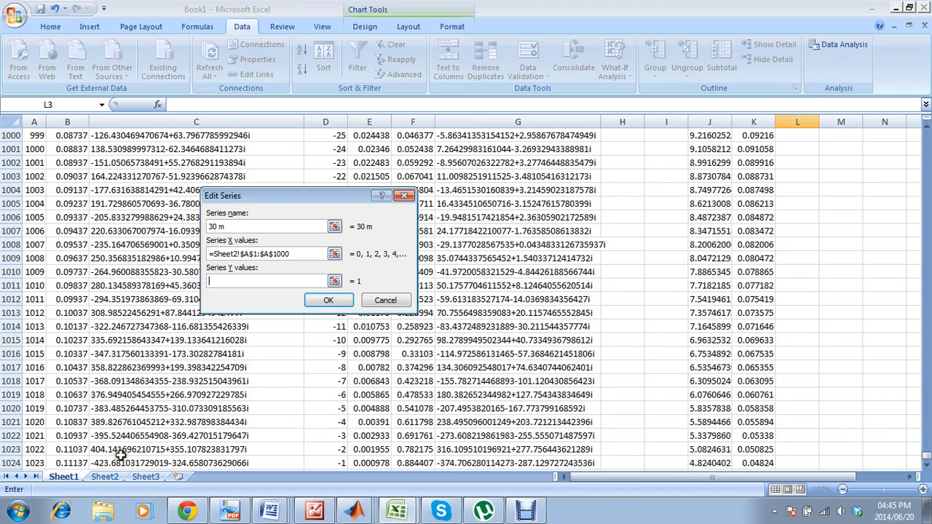
click(104, 477)
click(73, 463)
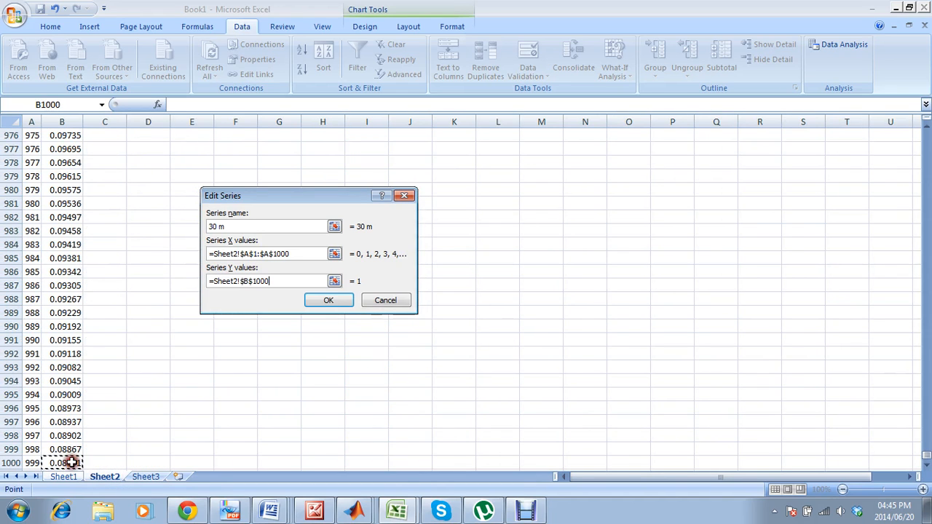
key(ctrl+shift+Up)
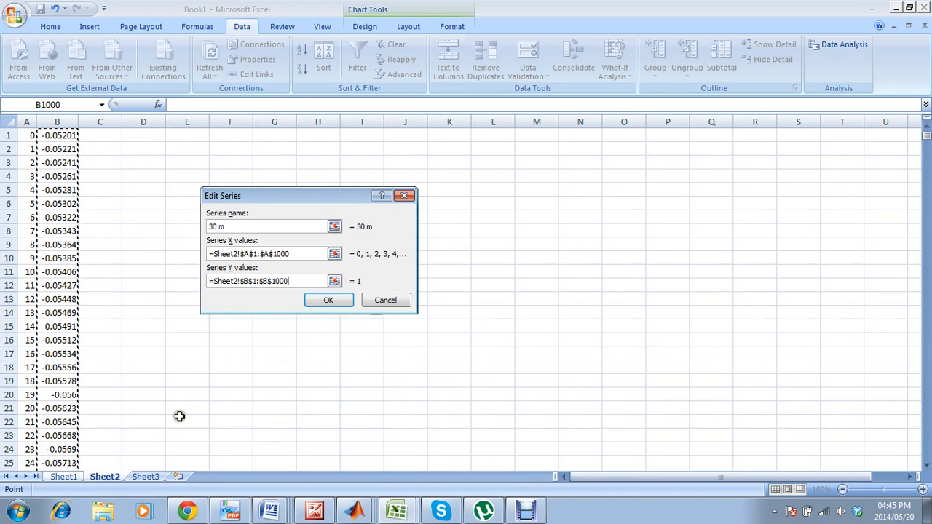
click(333, 301)
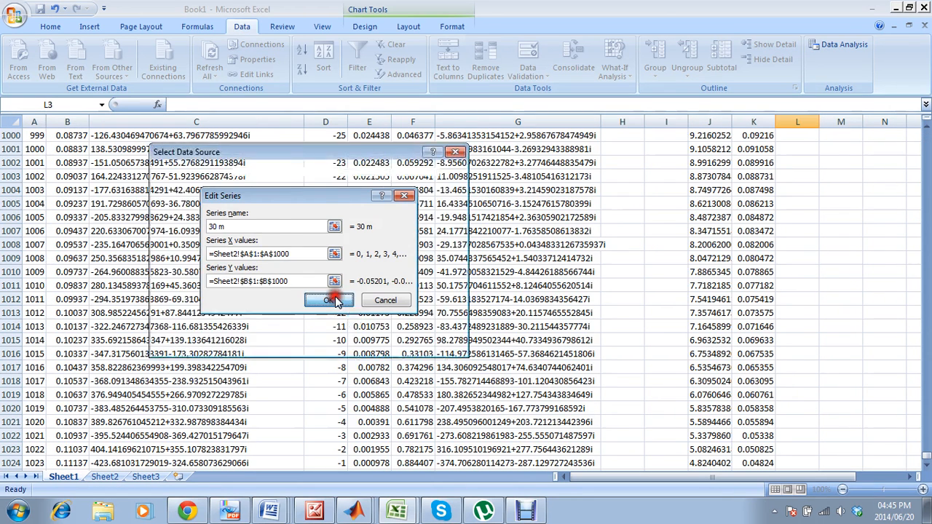
click(378, 342)
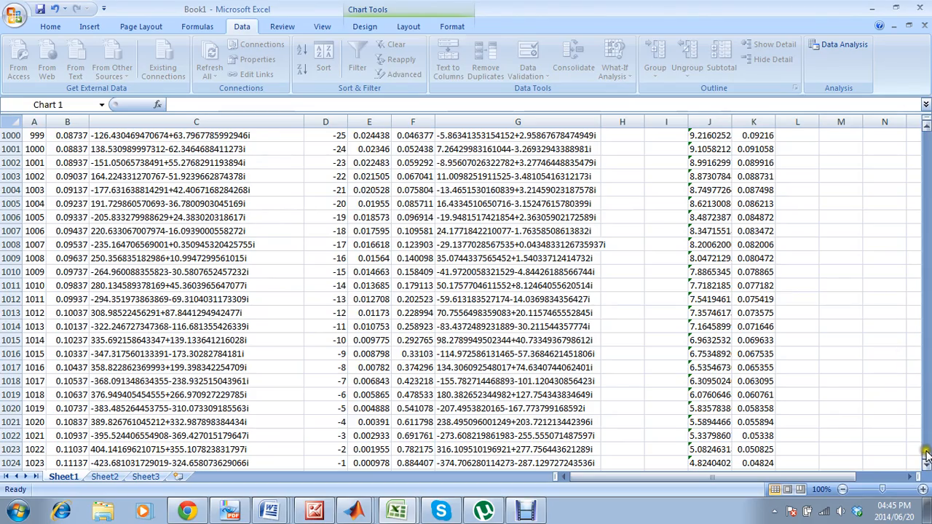
Enlarge the comparison chart on Sheet1 in width and height, extending it to about column H and row 24.
drag(927, 458, 927, 125)
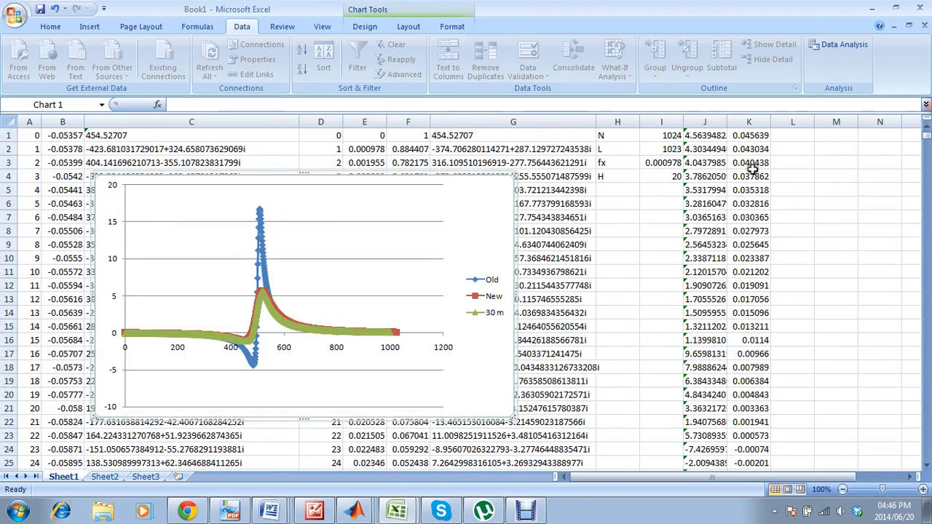
click(479, 383)
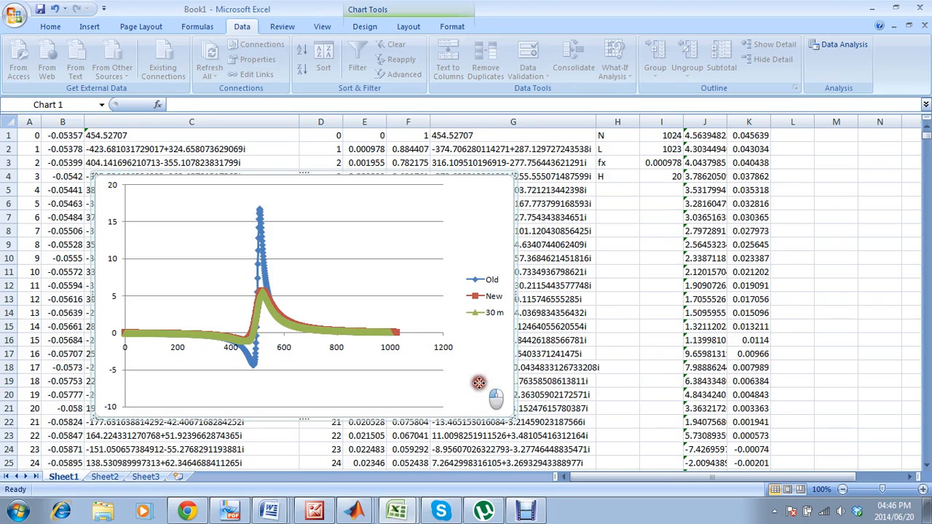
drag(515, 420, 608, 448)
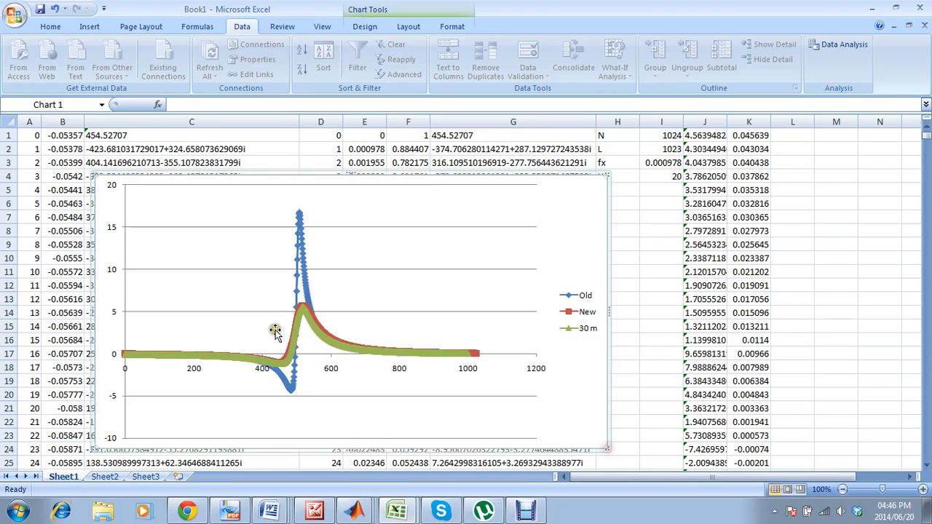
Set the marker type of the 30 m series in the comparison chart to None.
right_click(310, 319)
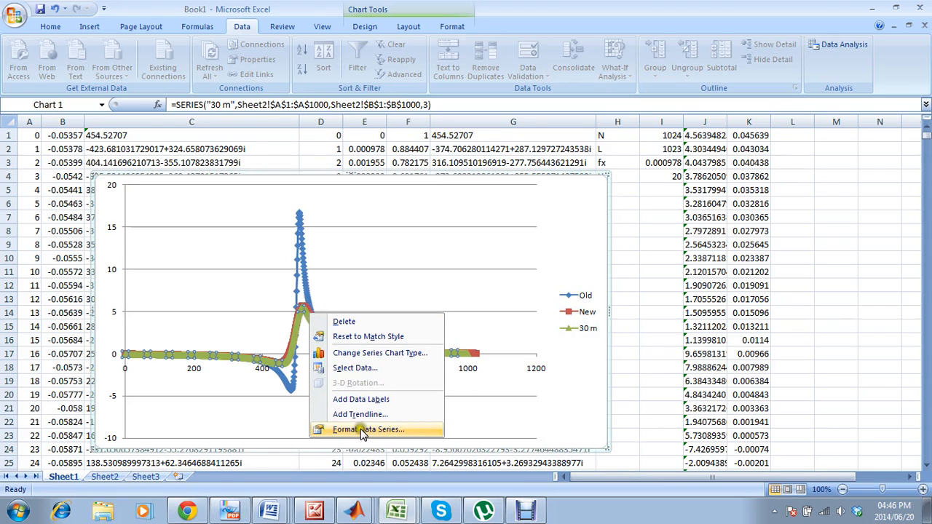
key(Return)
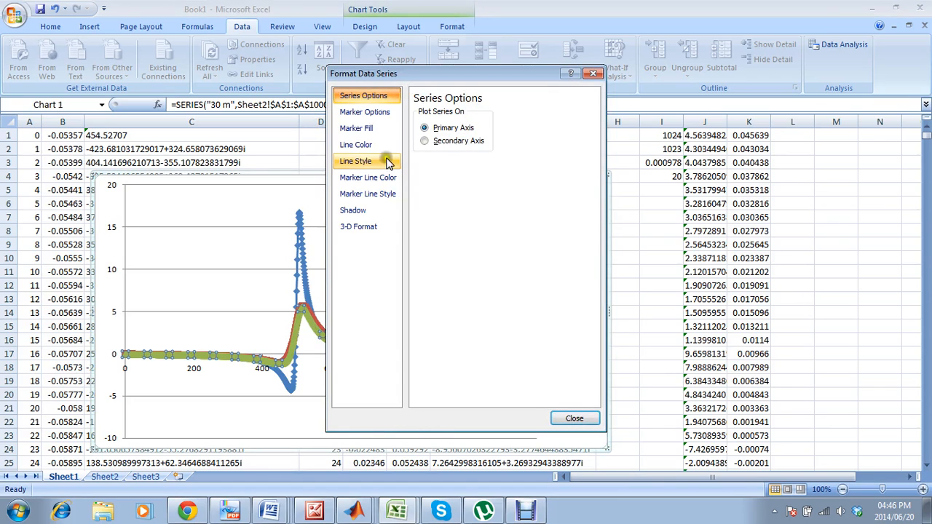
click(374, 114)
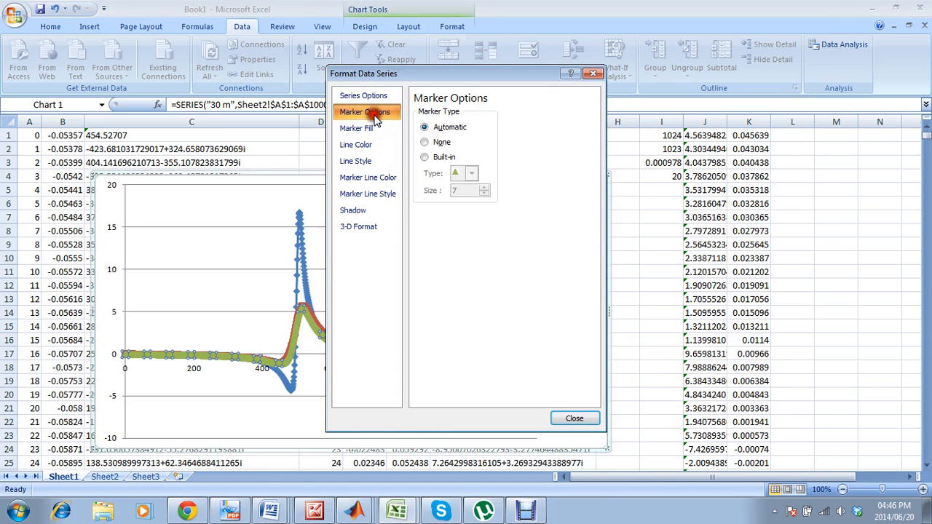
click(424, 142)
click(555, 421)
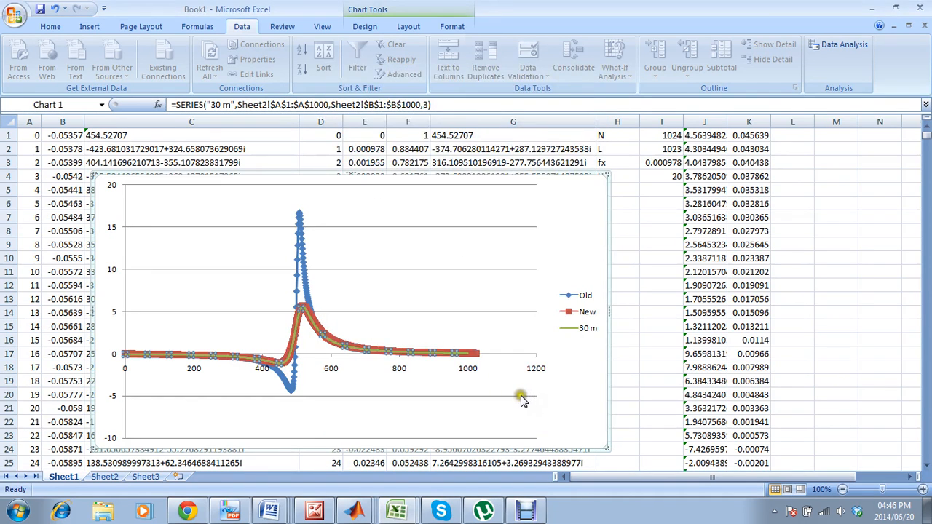
Move the comparison chart down Sheet1 so its upper edge sits at about row 22, clear of the first data rows.
click(573, 385)
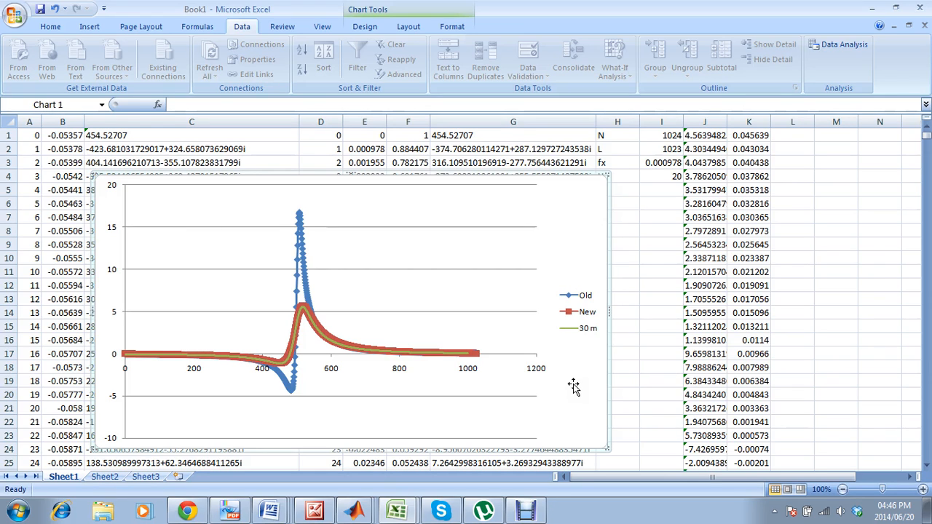
drag(585, 216, 548, 179)
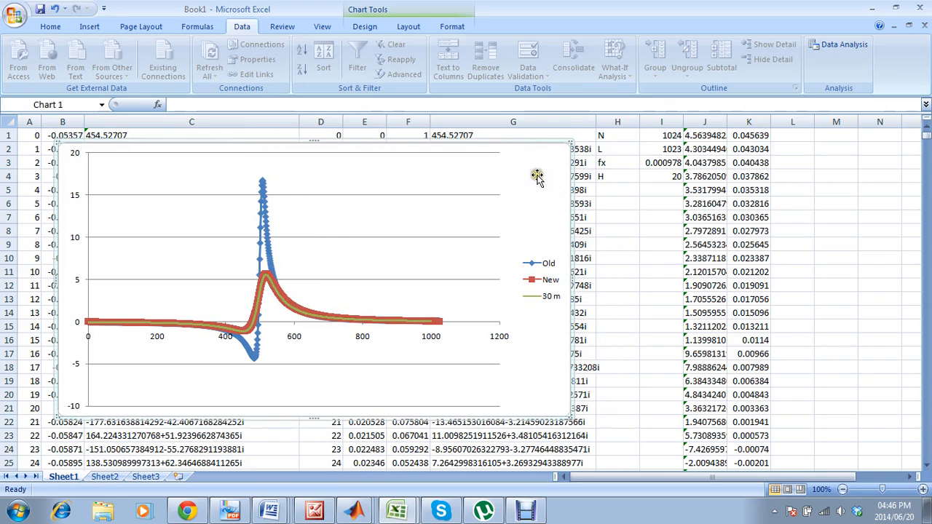
drag(535, 178, 725, 452)
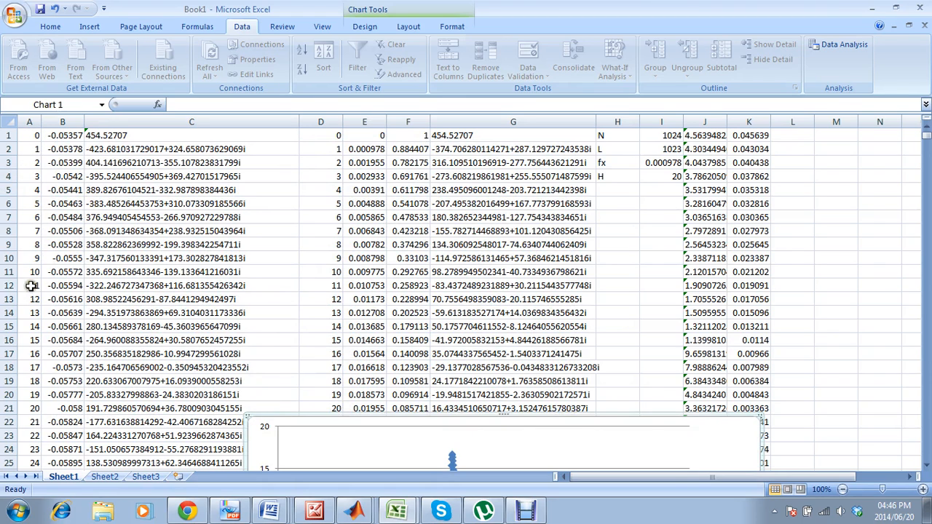
Insert a blank row above the first data row on Sheet1.
click(7, 135)
right_click(8, 136)
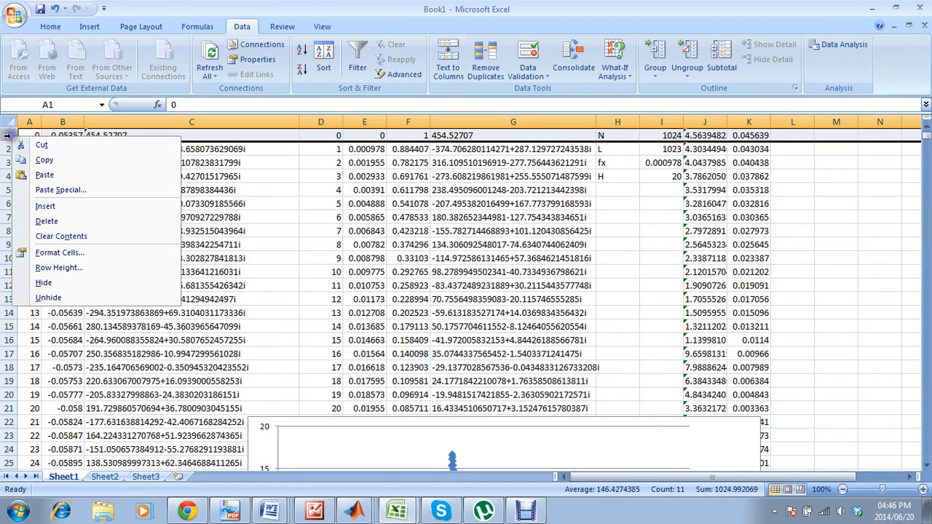
click(52, 184)
Enter the header "Sample Number" in A1 and widen column A to fit it.
click(35, 135)
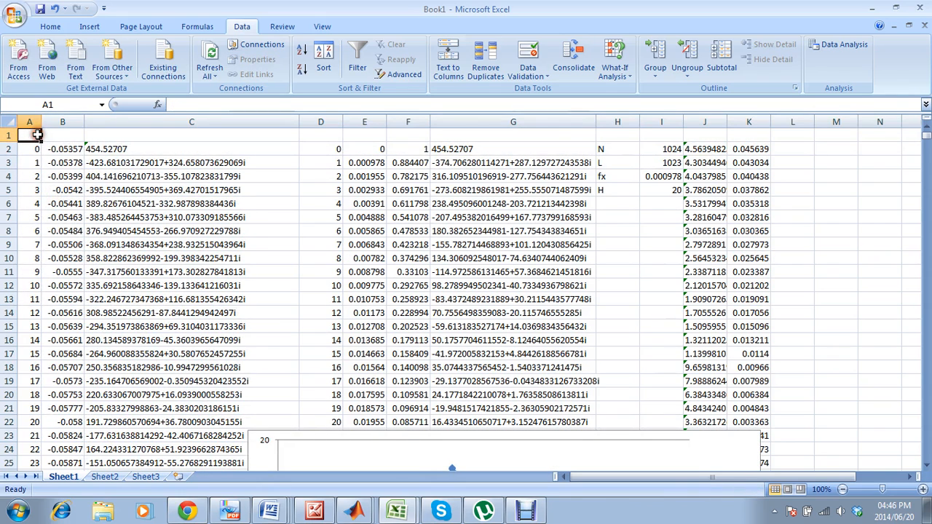
text(Sample Number)
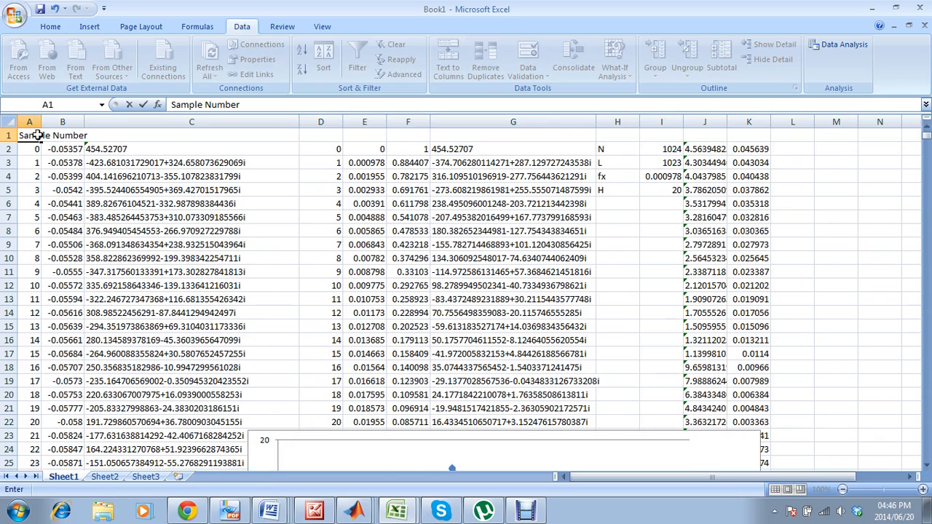
click(37, 163)
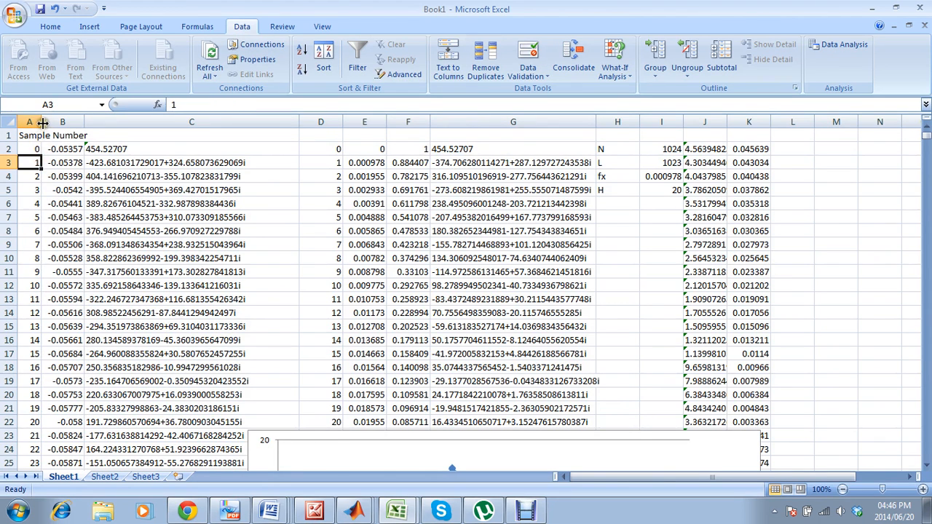
drag(41, 122, 91, 121)
Enter the headers "Mag" in B1 and "fft" in C1.
click(100, 138)
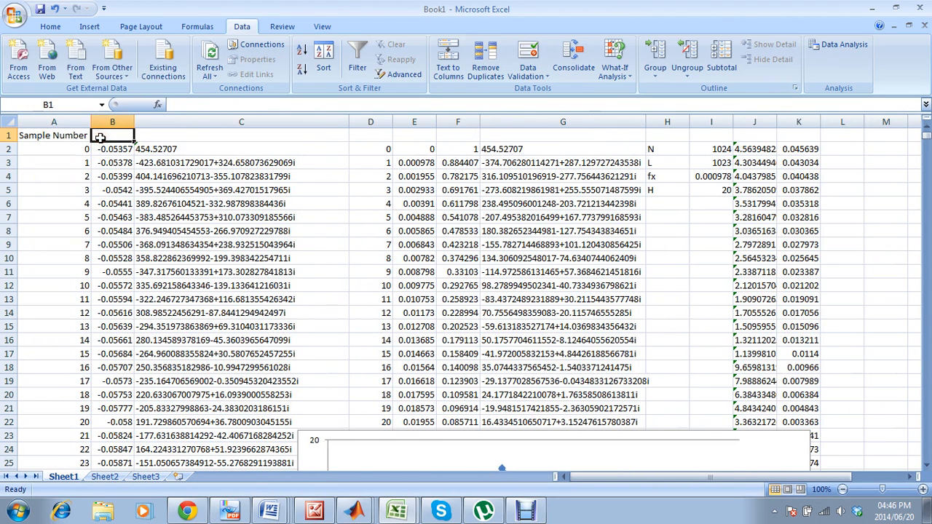
text(Mag)
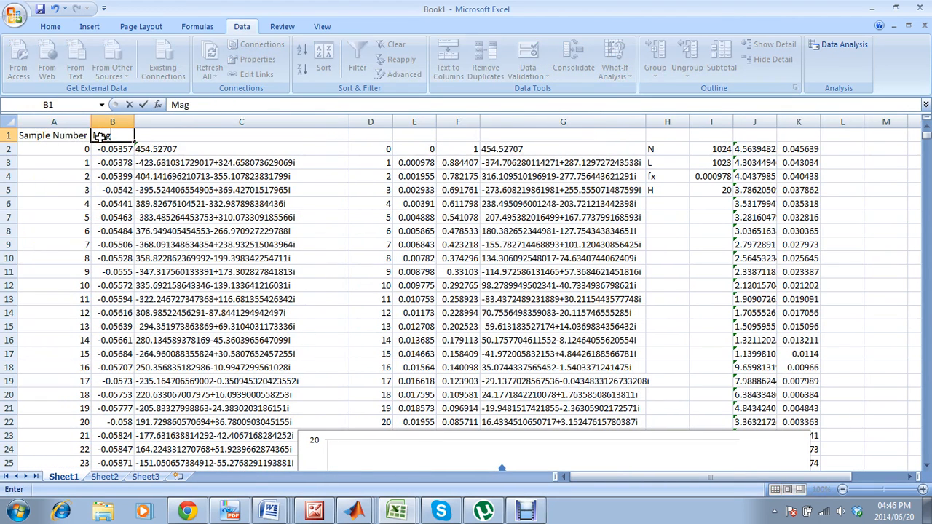
click(127, 175)
click(150, 136)
text(ff)
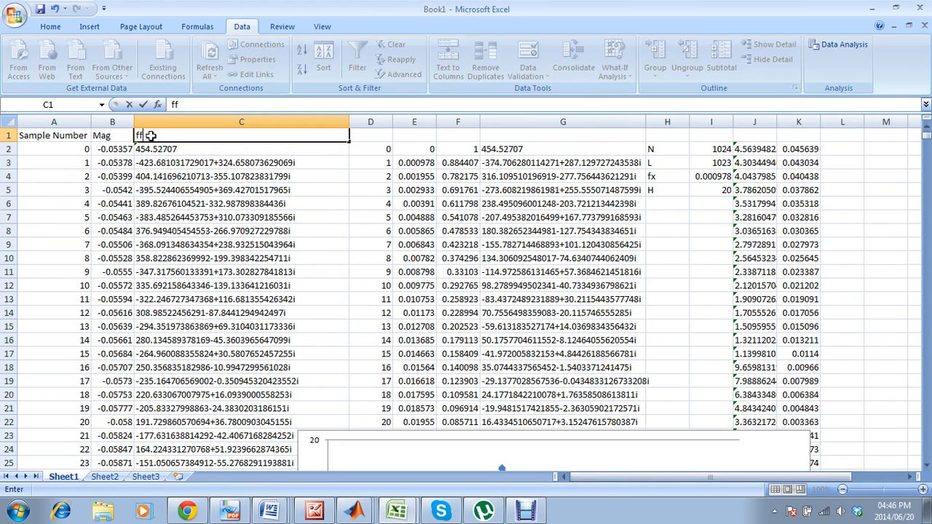
text(t)
click(151, 201)
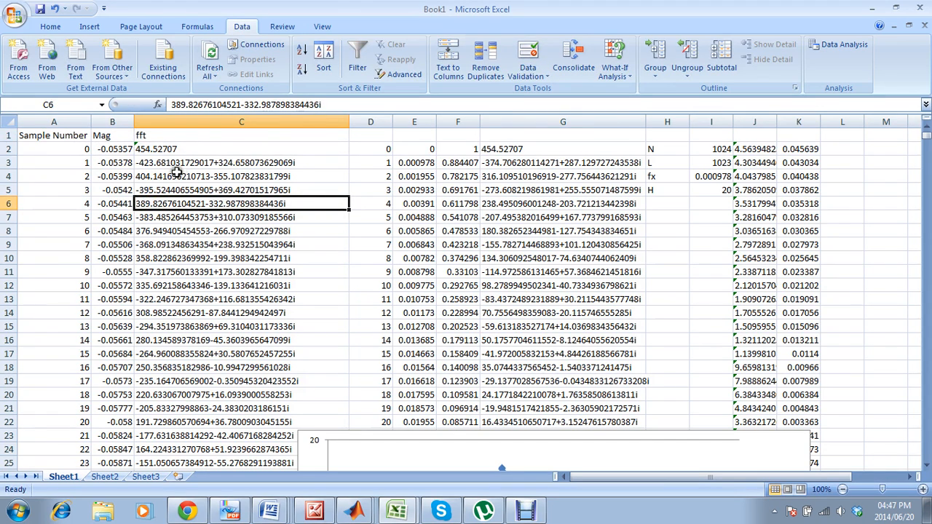
Enter the header "n" in D1.
click(364, 137)
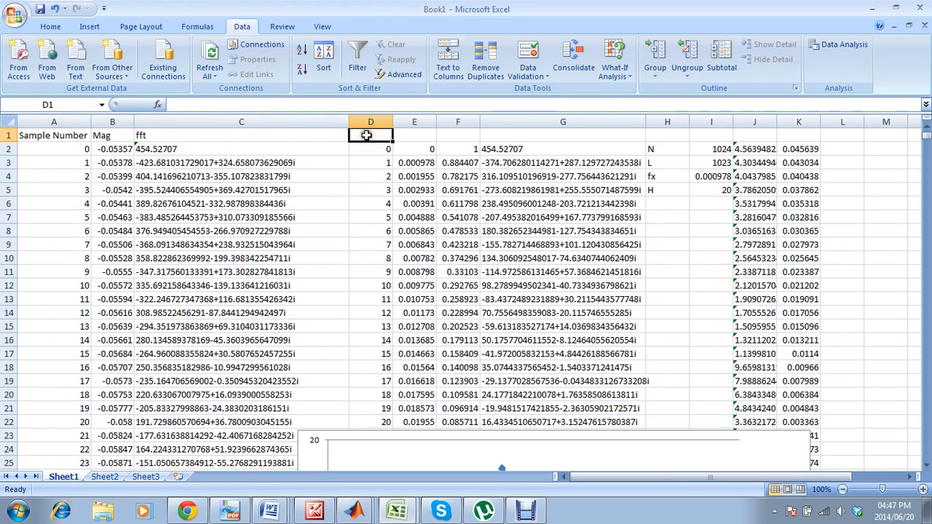
click(526, 511)
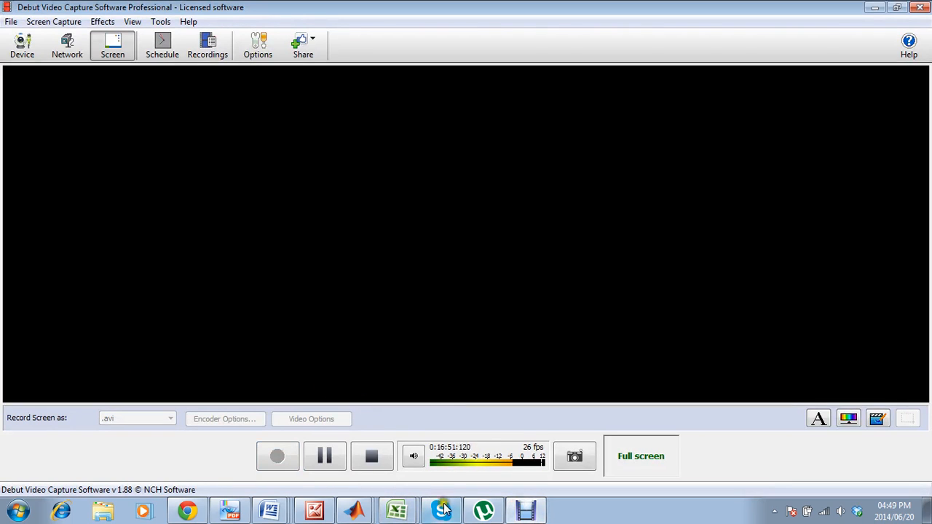
click(399, 512)
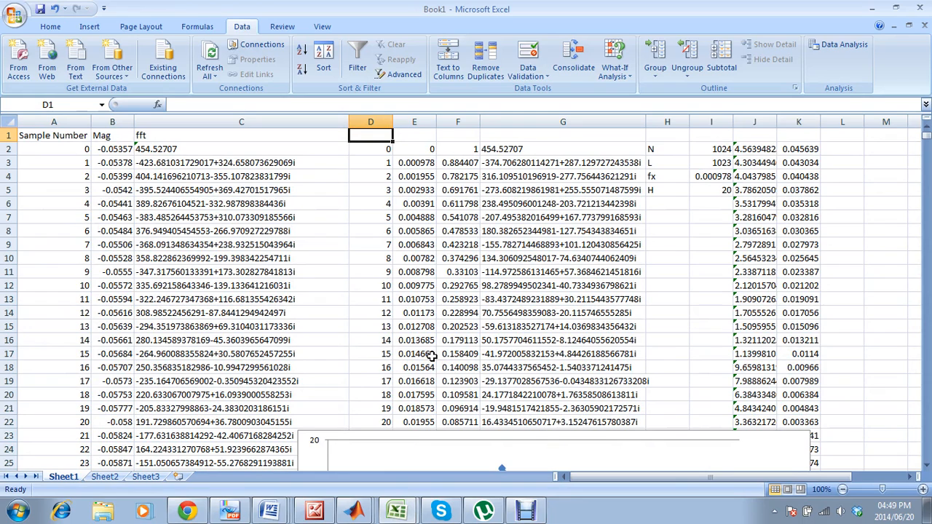
text(n)
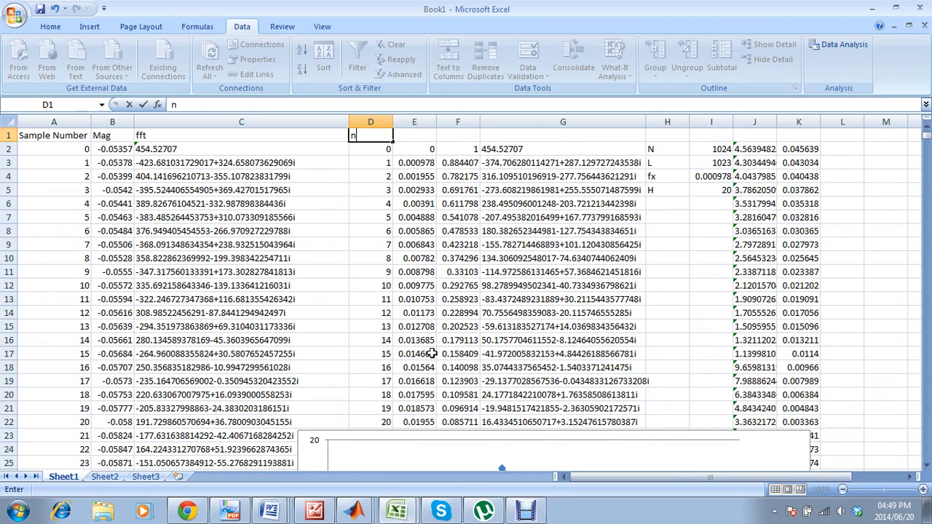
Enter the header "abs(nfx)" in E1.
click(404, 132)
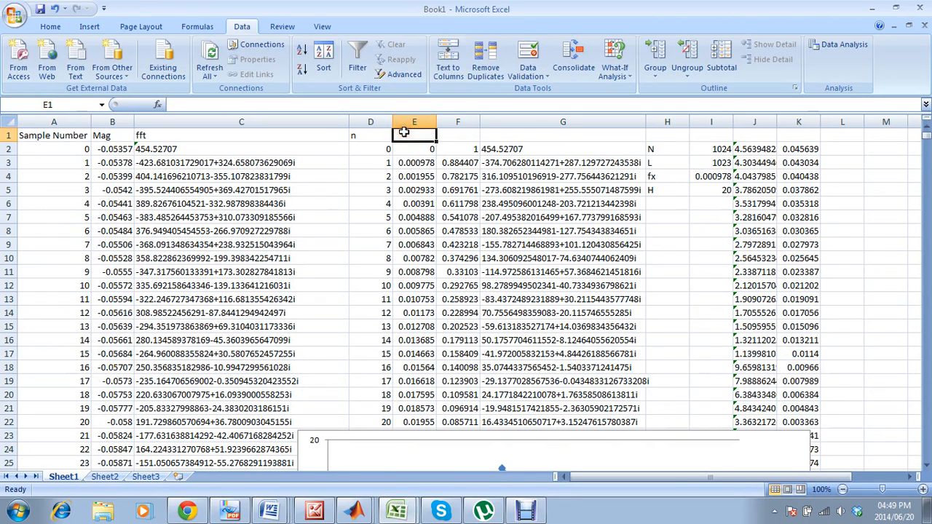
text(nfx)
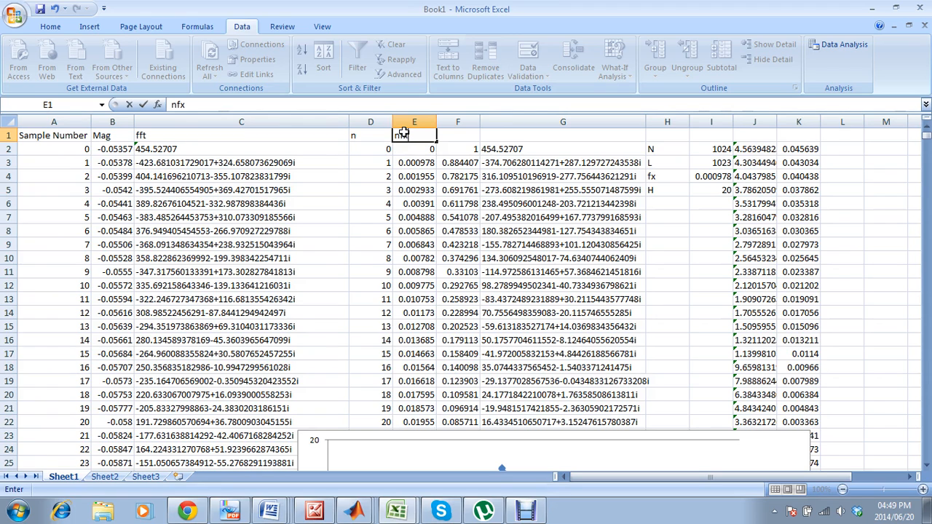
click(394, 136)
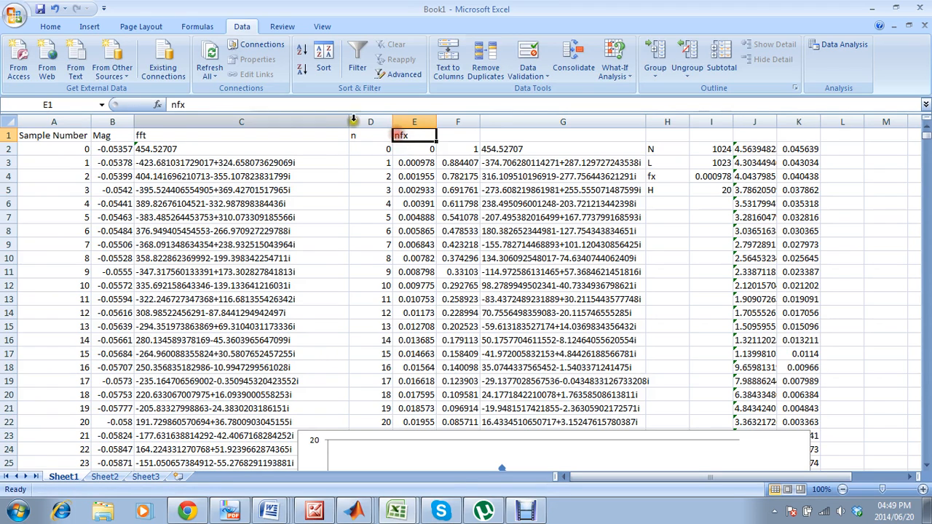
click(172, 104)
text(abs()
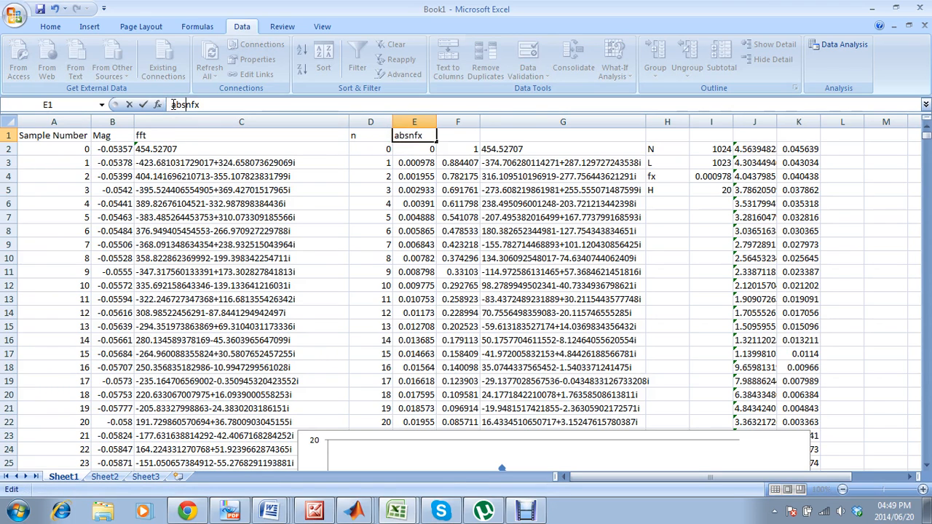
key(End)
text())
click(399, 176)
click(385, 176)
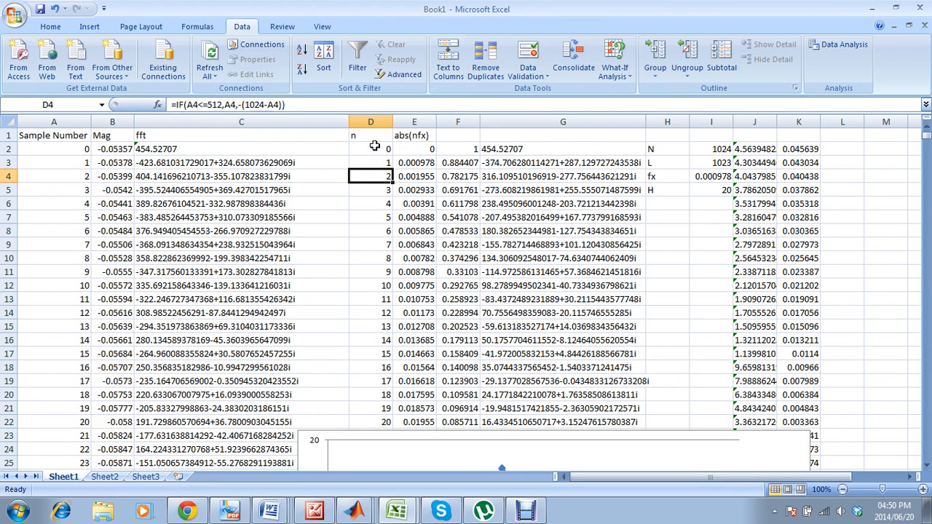
Enter the headers "Up Oper" in F1 and "upOp*fft" in G1.
click(454, 138)
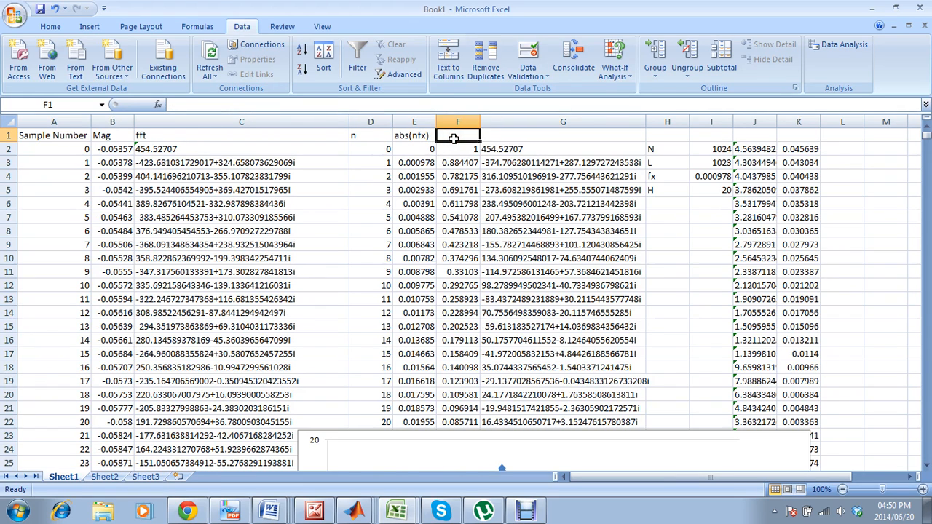
text(Up)
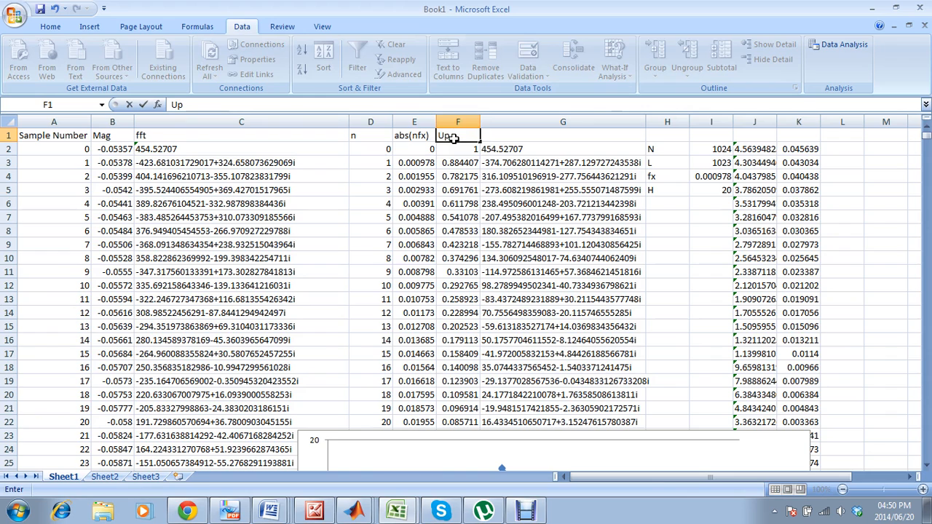
text( Oper)
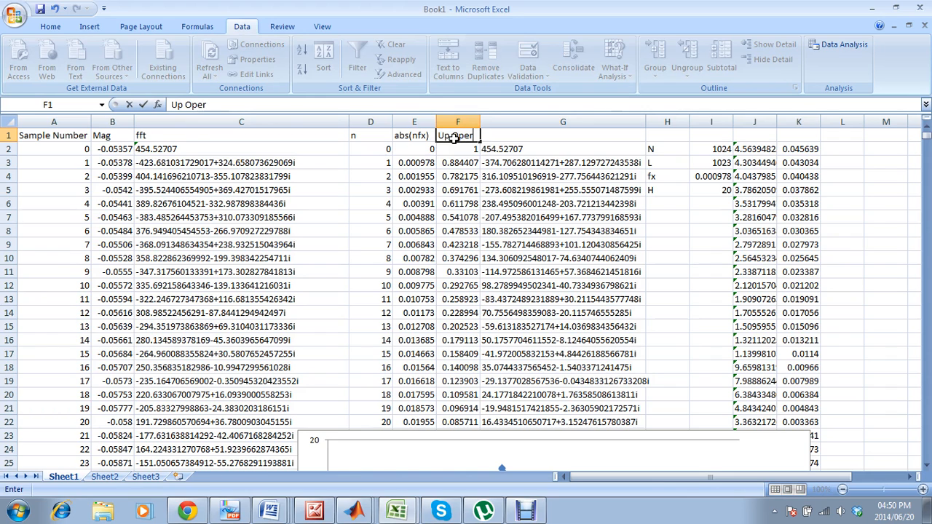
click(578, 135)
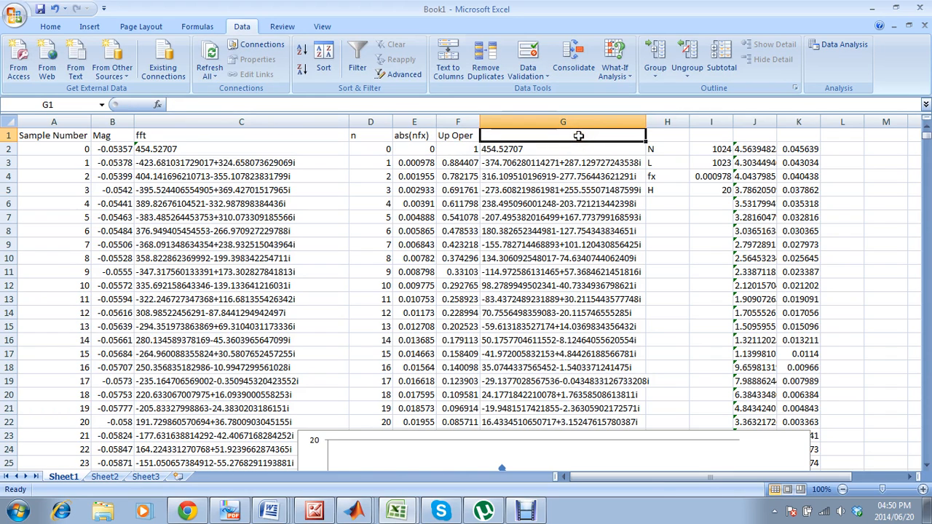
text(up)
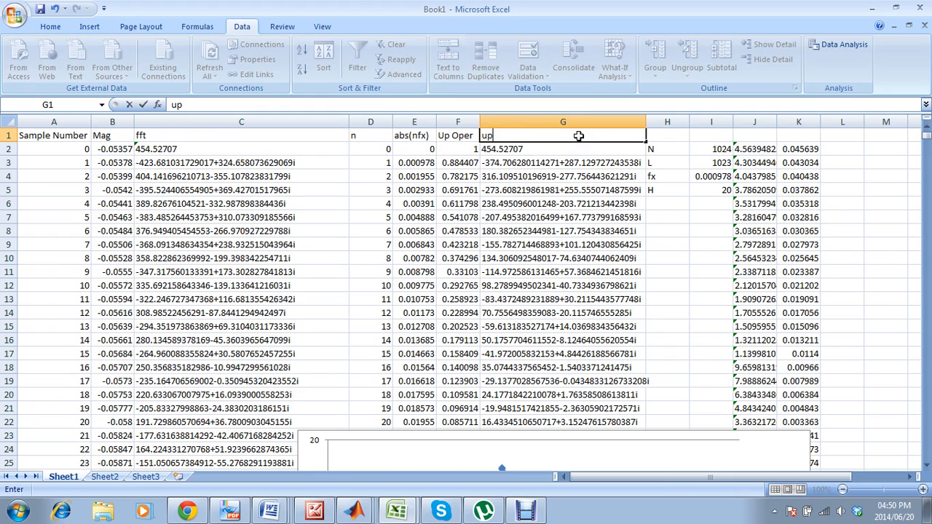
text(Op*fft)
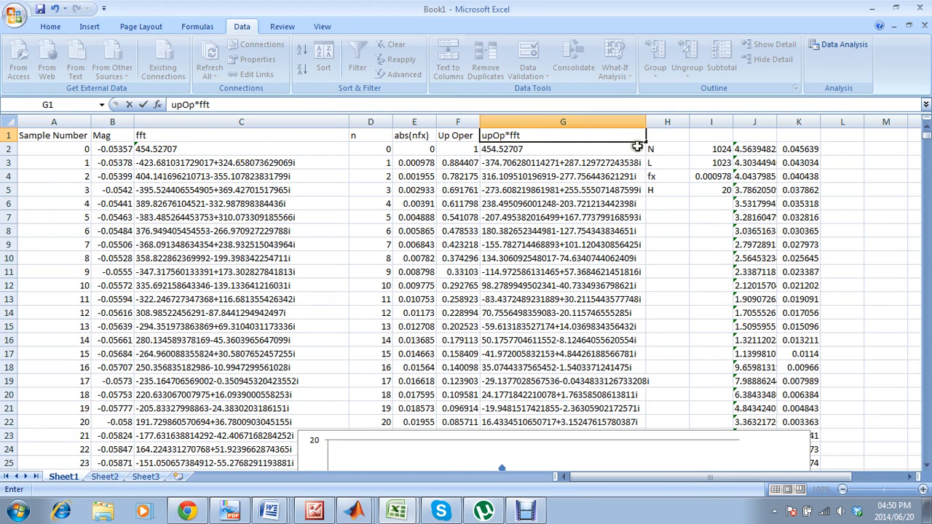
click(665, 139)
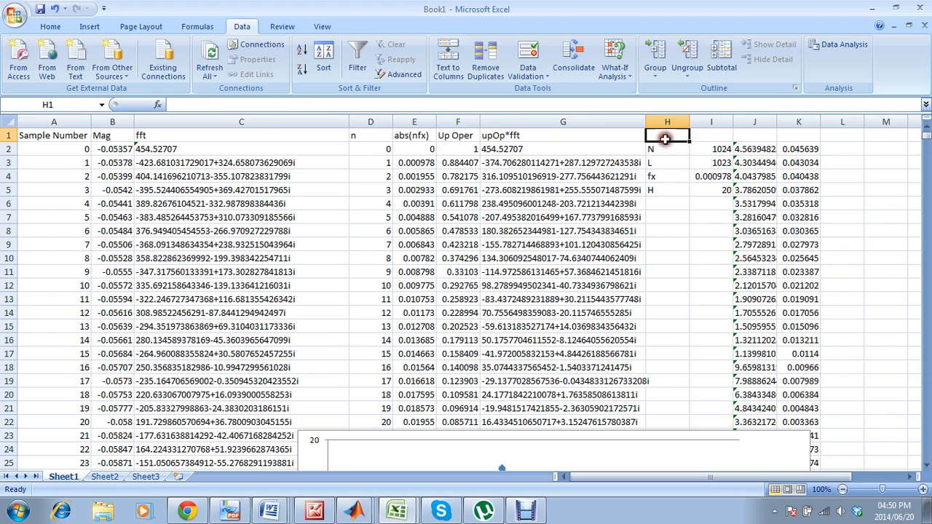
Enter the headers "ifft" in J1 and "ifft*1" in K1.
click(752, 134)
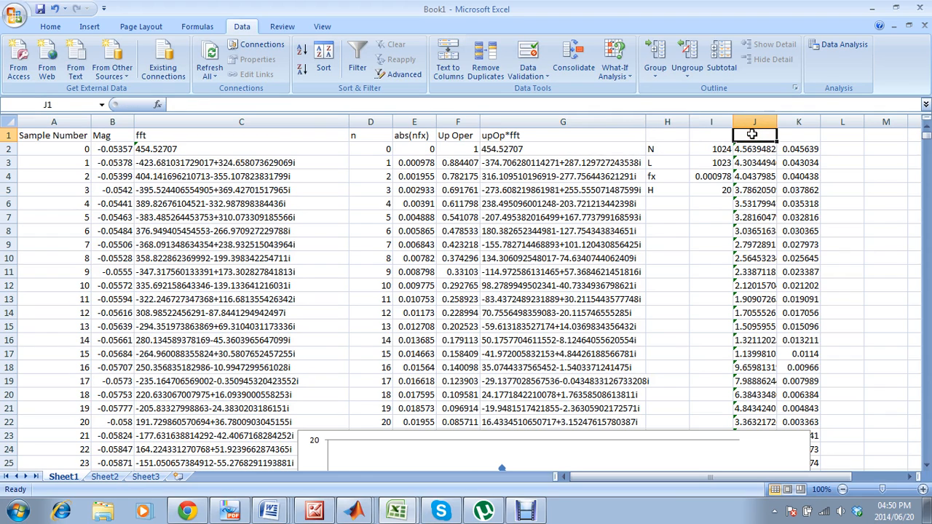
text(iff)
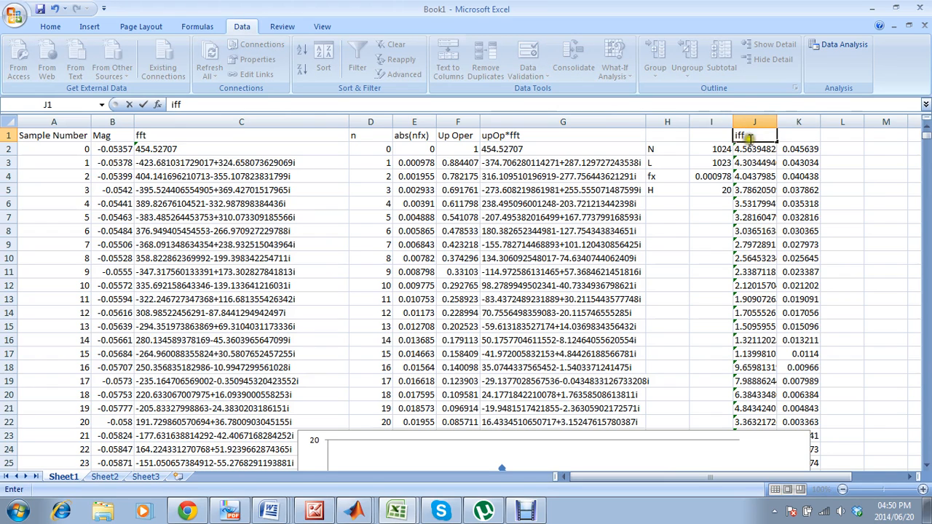
text(t)
click(794, 132)
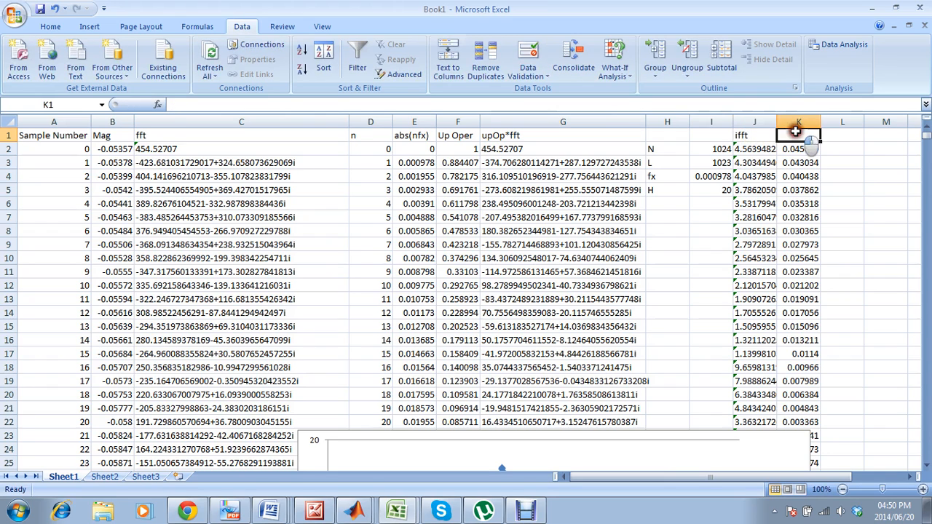
text(iff)
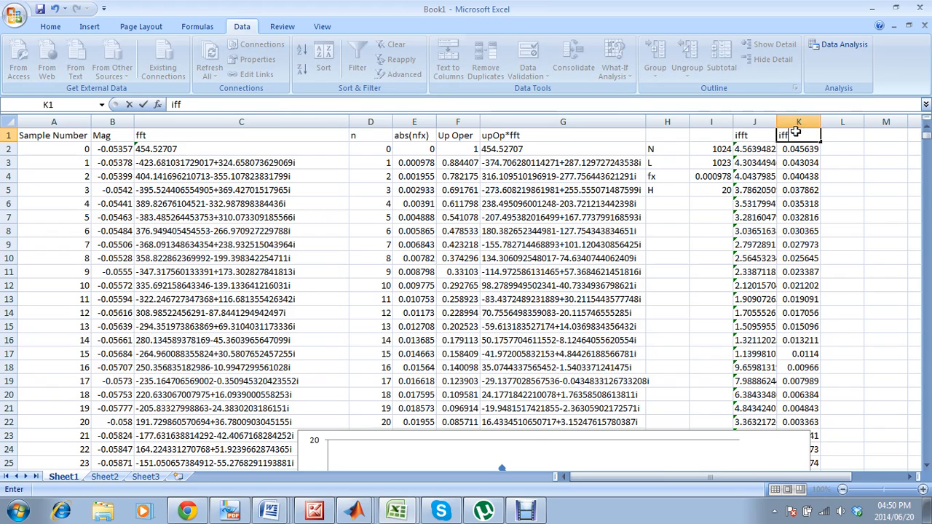
text(t*1)
click(782, 204)
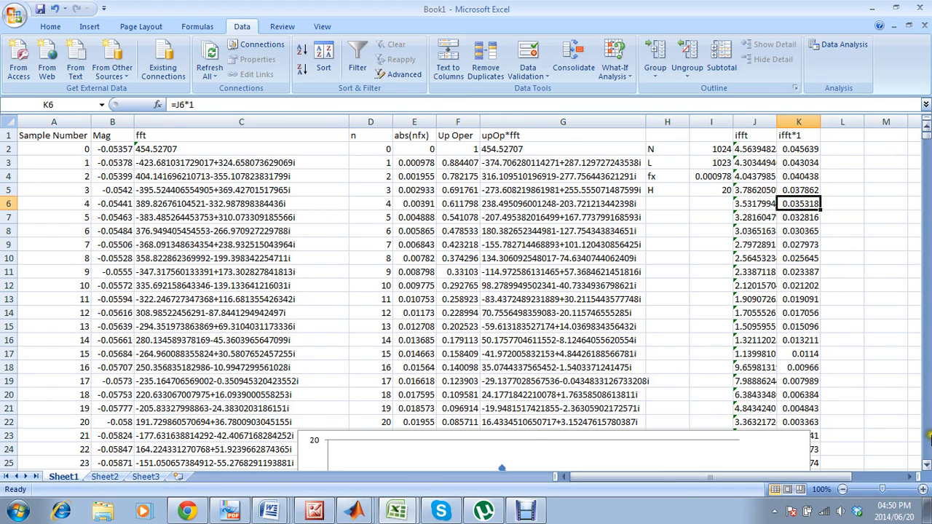
click(925, 464)
drag(925, 465, 925, 465)
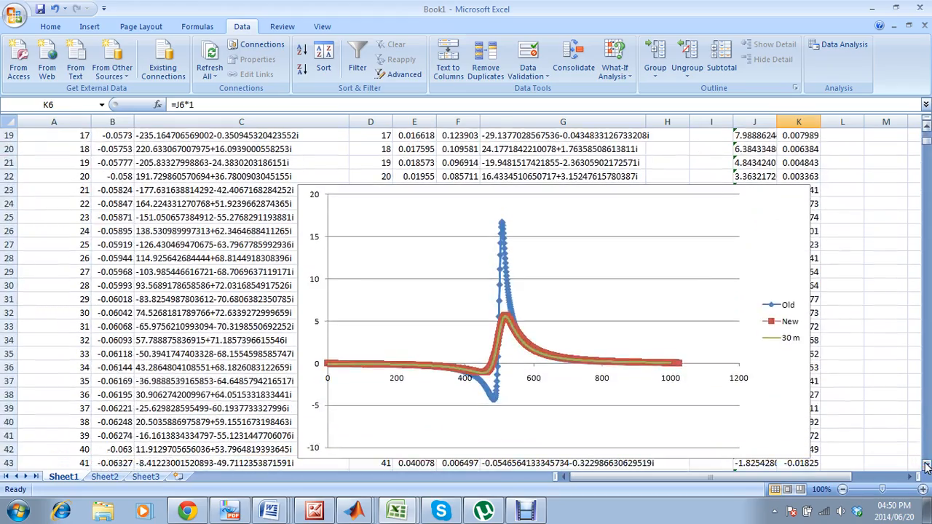